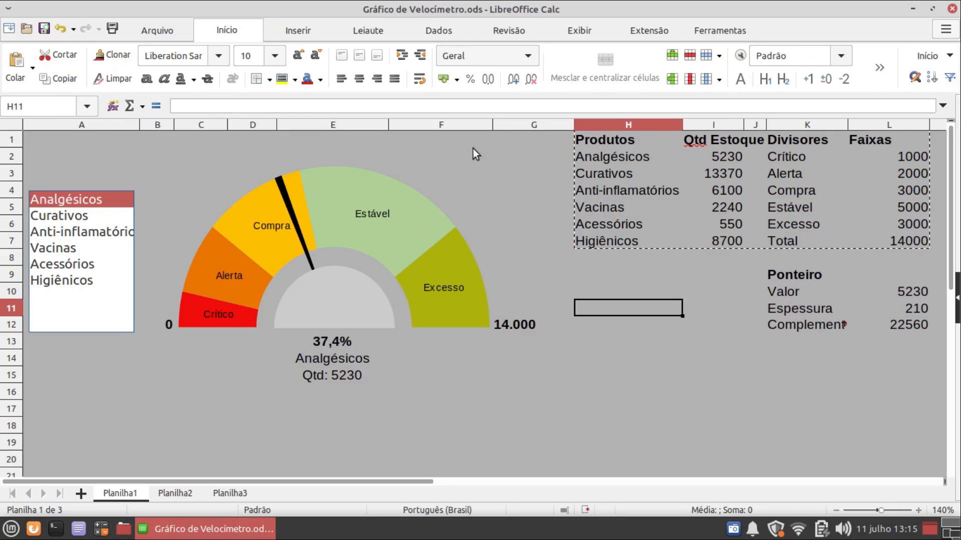
# Check the installed LibreOffice version in the program's About information, and close it again.
pyautogui.click(931, 56)
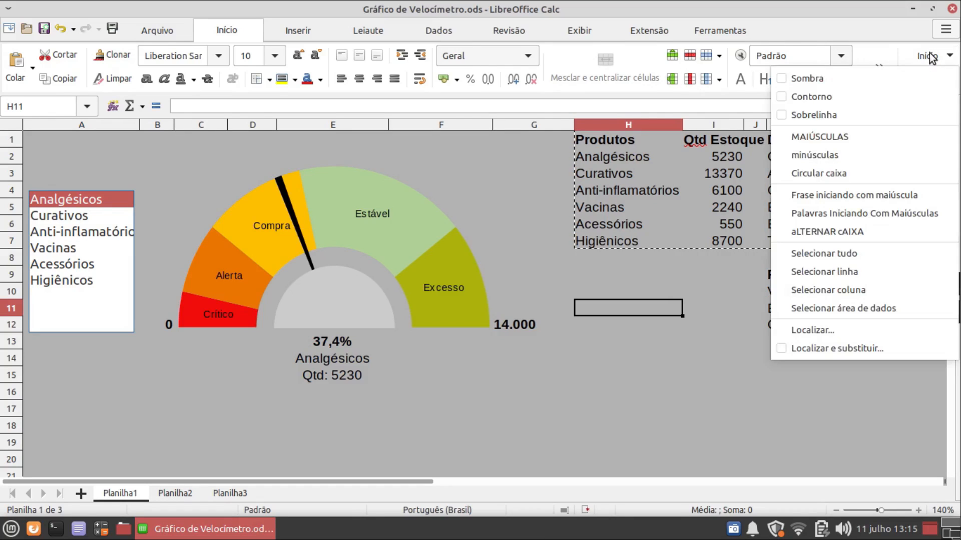
pyautogui.click(944, 29)
pyautogui.click(944, 29)
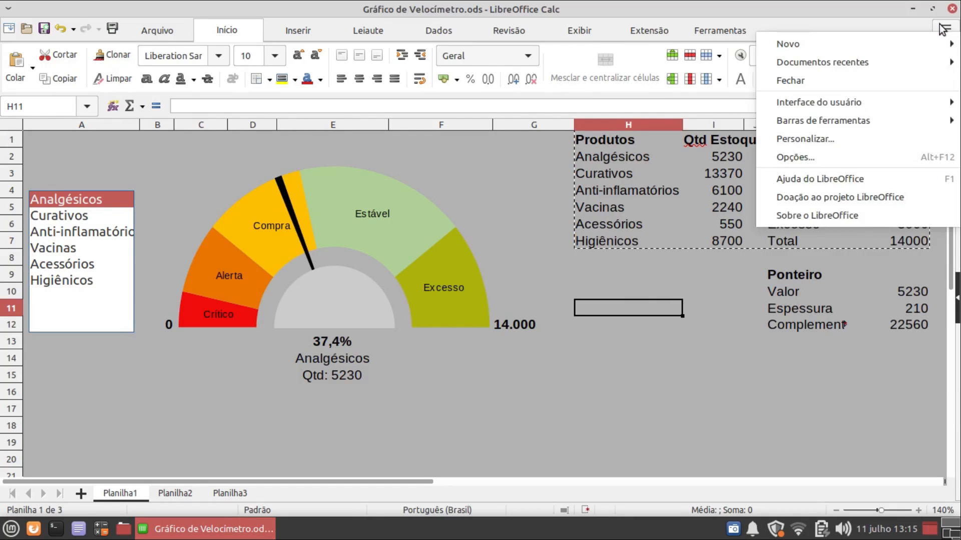
pyautogui.click(846, 217)
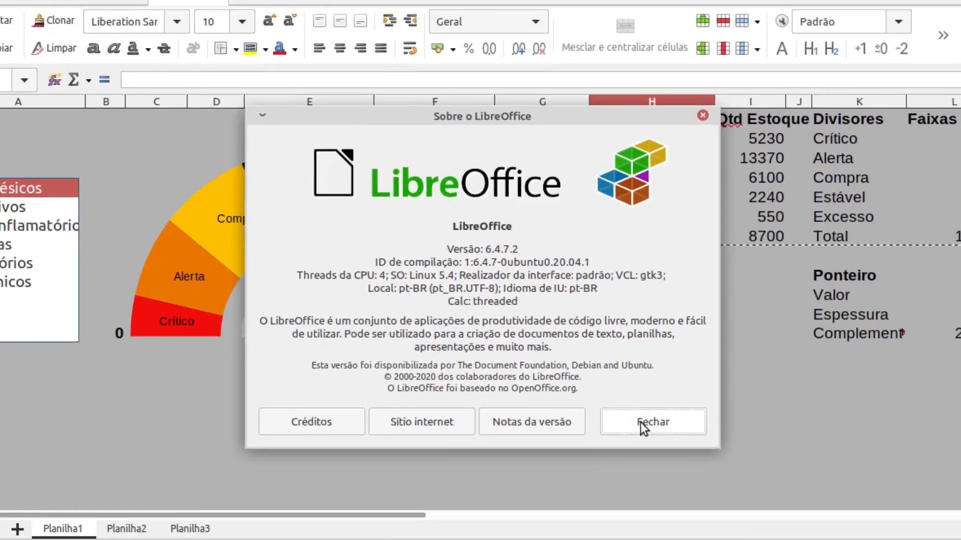
pyautogui.click(641, 423)
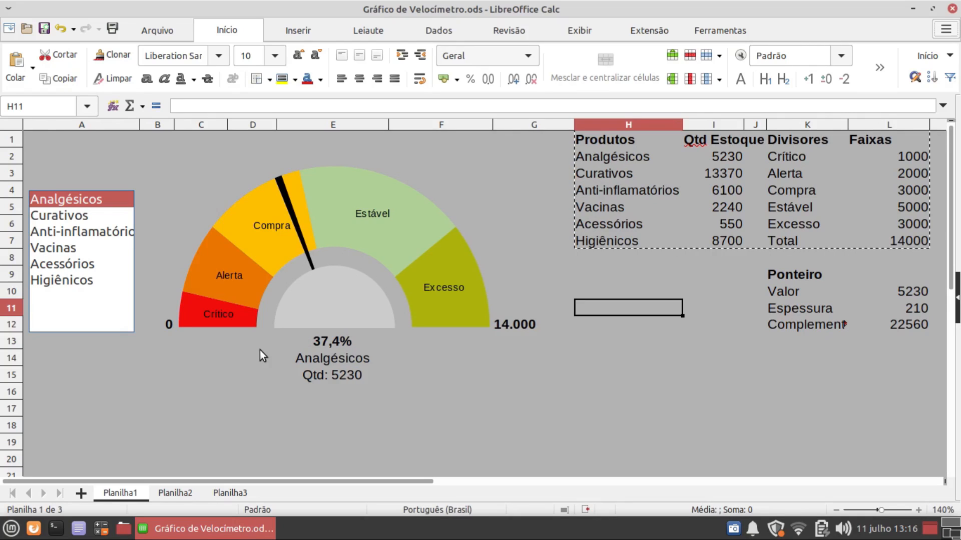
# Try several products in the Planilha1 list box to watch the gauge pointer respond, ending on Analgésicos.
pyautogui.click(81, 281)
pyautogui.click(73, 262)
pyautogui.click(69, 248)
pyautogui.click(70, 215)
pyautogui.click(73, 200)
pyautogui.click(73, 246)
pyautogui.click(70, 188)
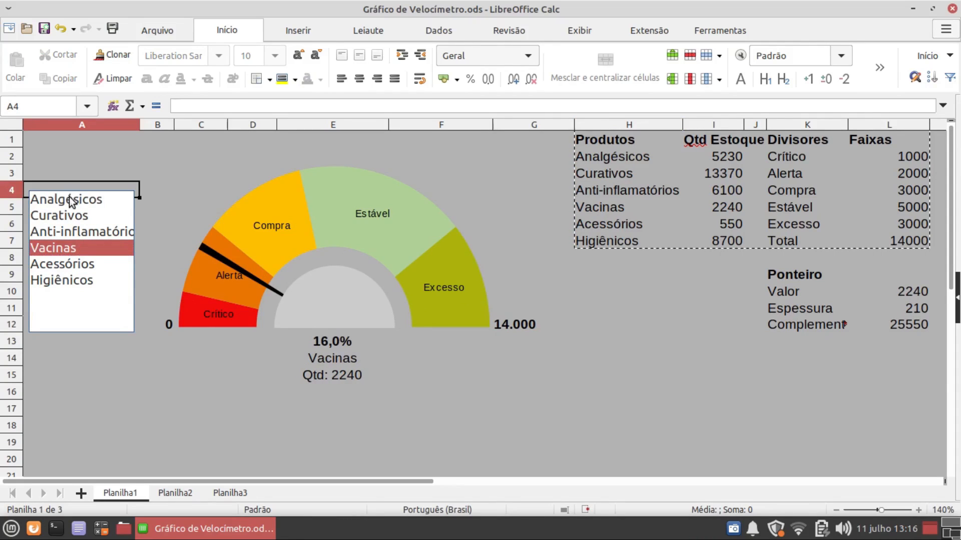
pyautogui.click(71, 199)
pyautogui.click(643, 353)
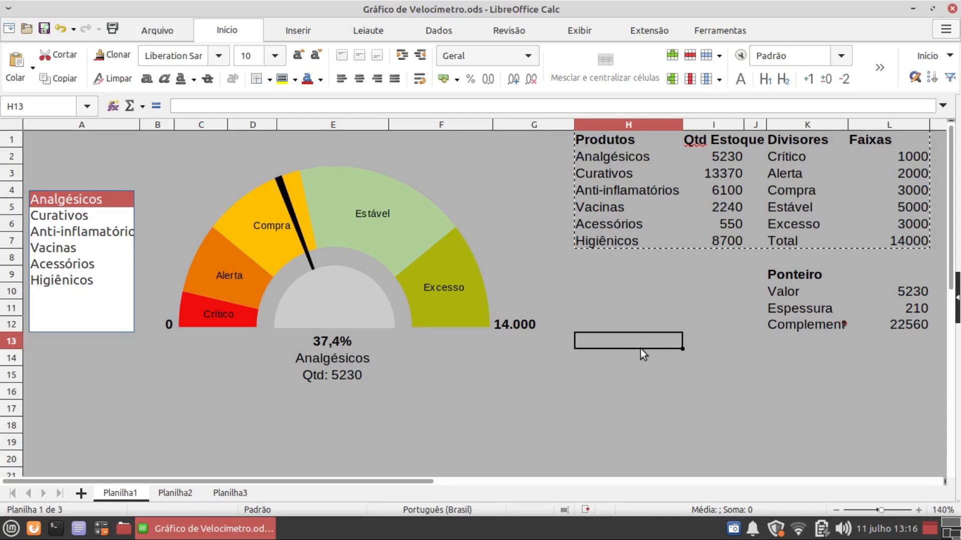
# Examine the source data behind each gauge: products on Planilha1, sellers on Planilha2 and patients' IMC on Planilha3.
pyautogui.moveTo(580, 154); pyautogui.dragTo(706, 239)
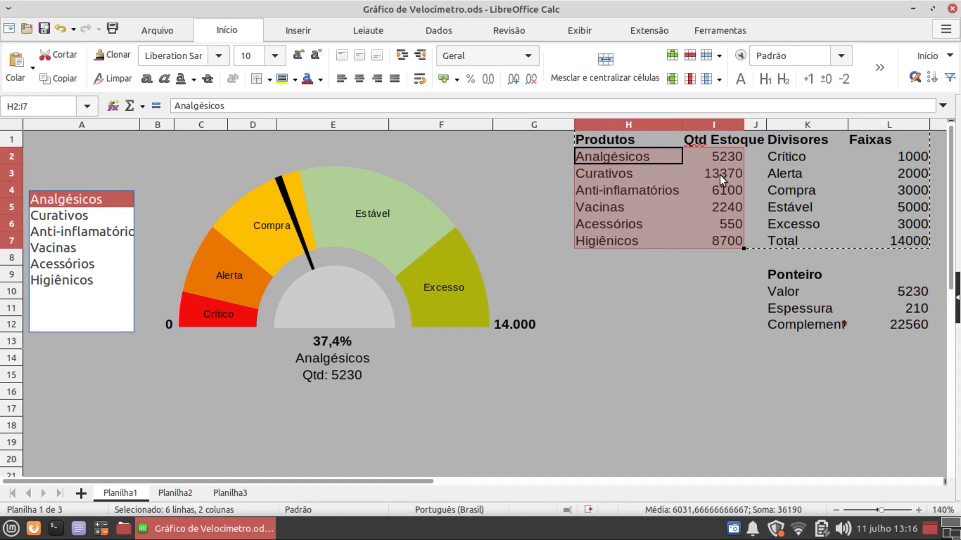
pyautogui.click(670, 245)
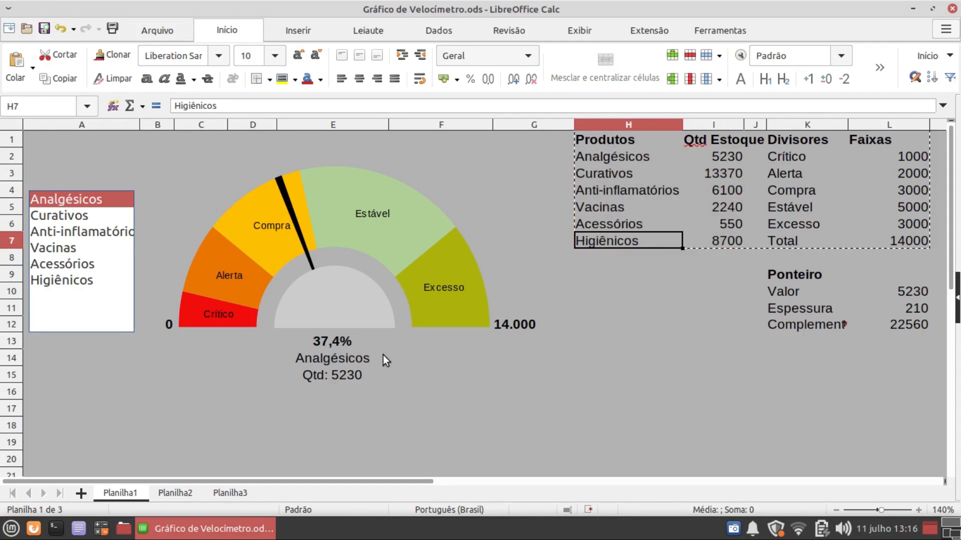
pyautogui.click(176, 494)
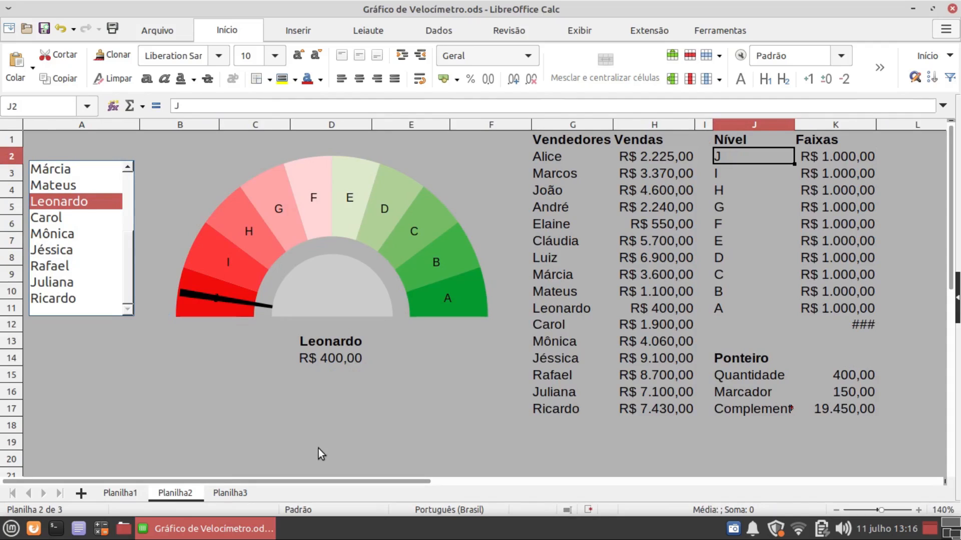
pyautogui.moveTo(538, 158); pyautogui.dragTo(620, 407)
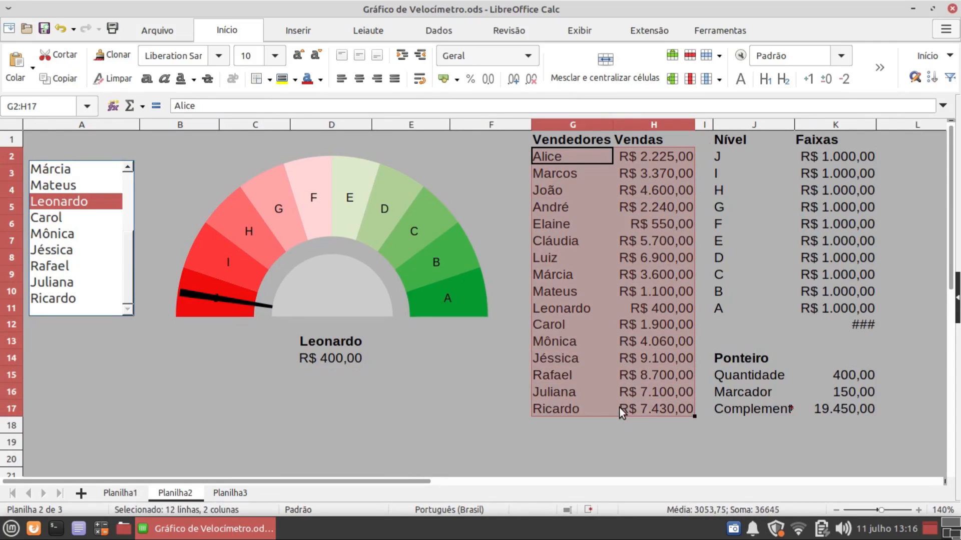
pyautogui.click(436, 449)
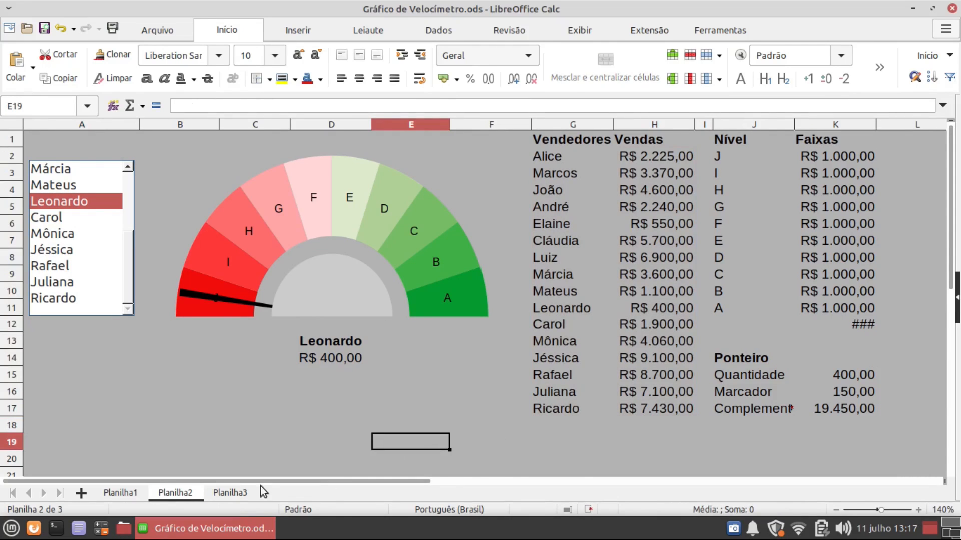
pyautogui.click(232, 493)
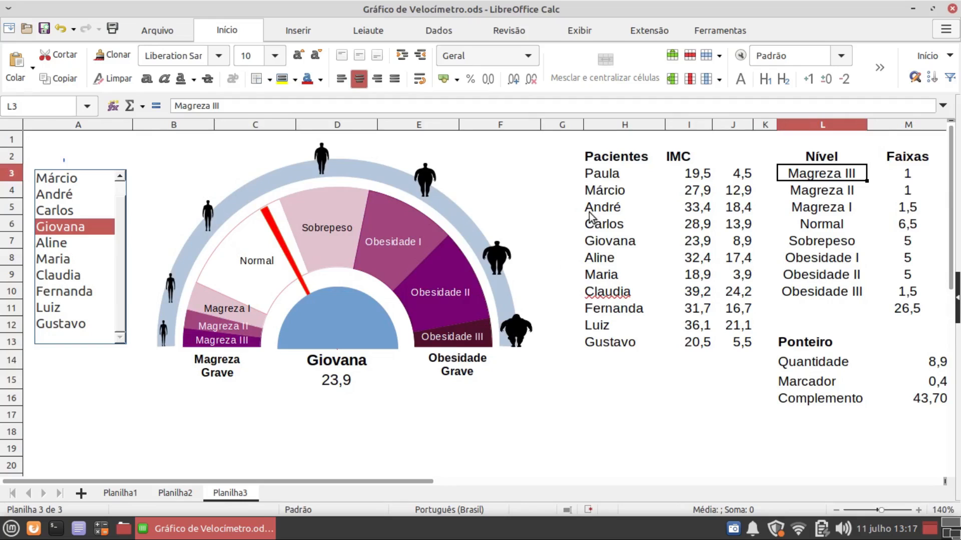
pyautogui.moveTo(599, 170); pyautogui.dragTo(678, 343)
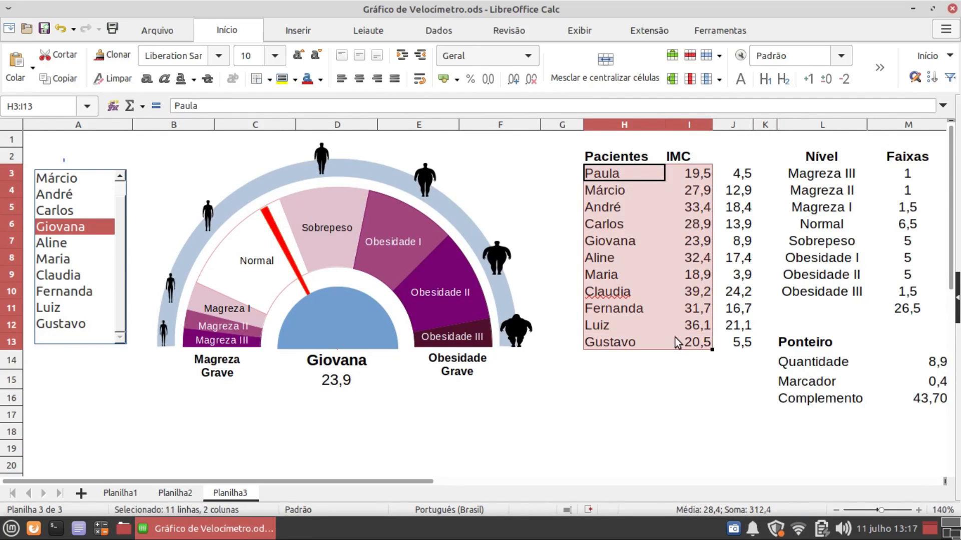
pyautogui.click(587, 400)
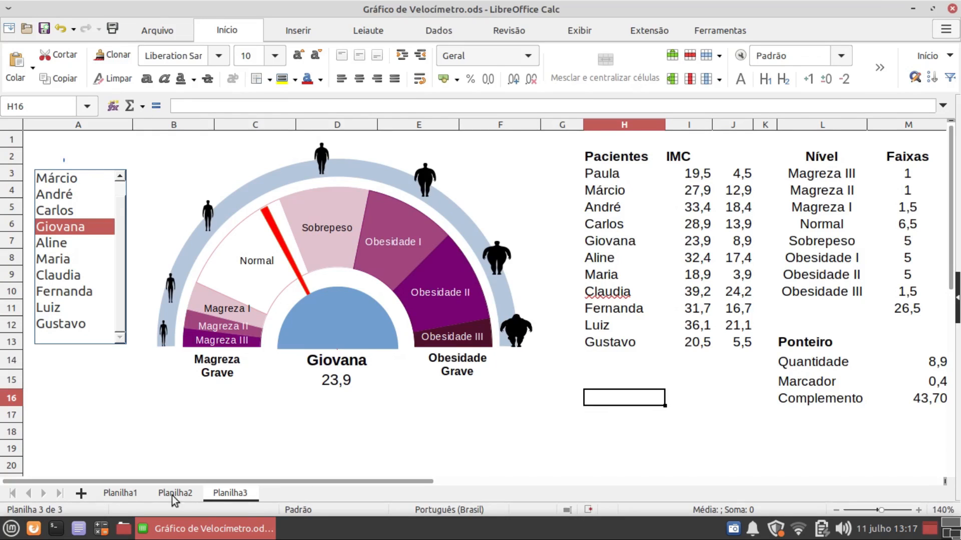
# Return to Planilha1 and examine the Divisores labels and the Faixas values from Crítico to Excesso.
pyautogui.click(120, 493)
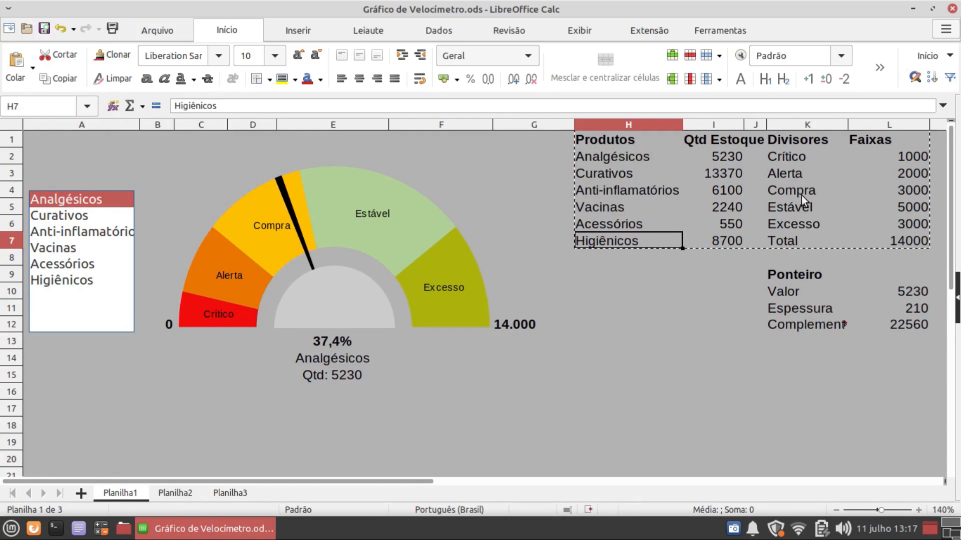
pyautogui.moveTo(788, 154); pyautogui.dragTo(891, 236)
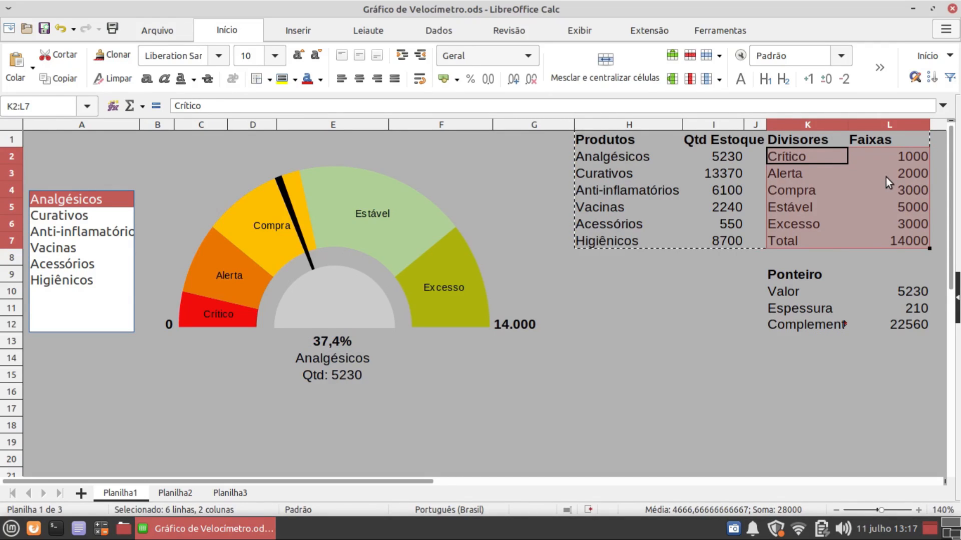
pyautogui.click(820, 207)
pyautogui.click(792, 168)
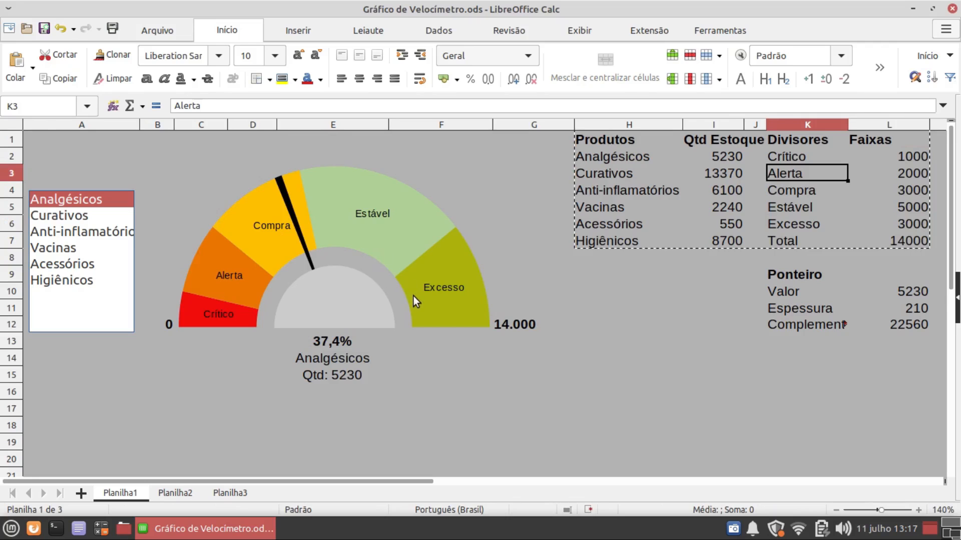
pyautogui.click(769, 151)
pyautogui.click(771, 172)
pyautogui.click(773, 188)
pyautogui.click(773, 205)
pyautogui.click(776, 226)
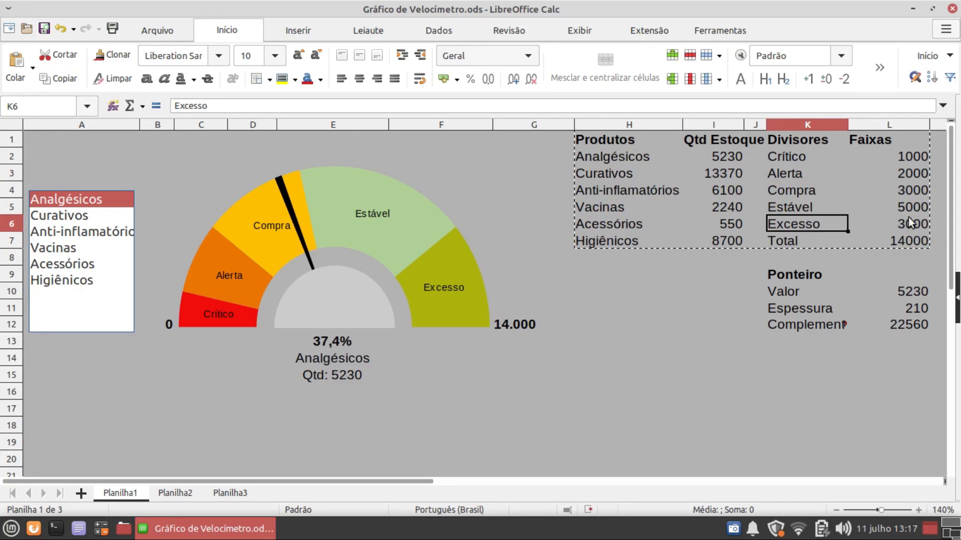
pyautogui.click(900, 220)
pyautogui.click(914, 204)
pyautogui.click(914, 189)
pyautogui.click(911, 168)
pyautogui.click(911, 160)
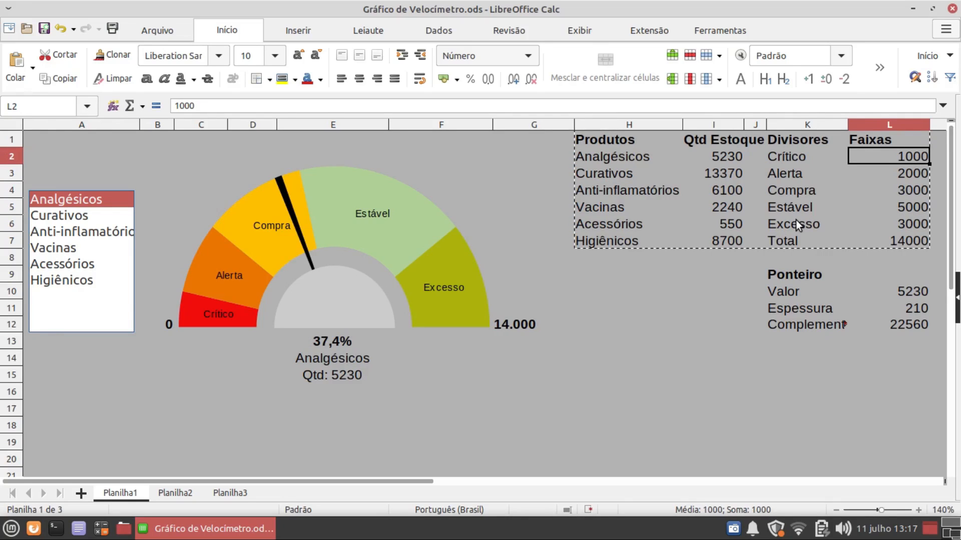
# Compare each divider row, Crítico, Alerta, Compra, Estável and Excesso, with its coloured segment in the stock gauge.
pyautogui.click(796, 158)
pyautogui.moveTo(843, 161); pyautogui.dragTo(853, 218)
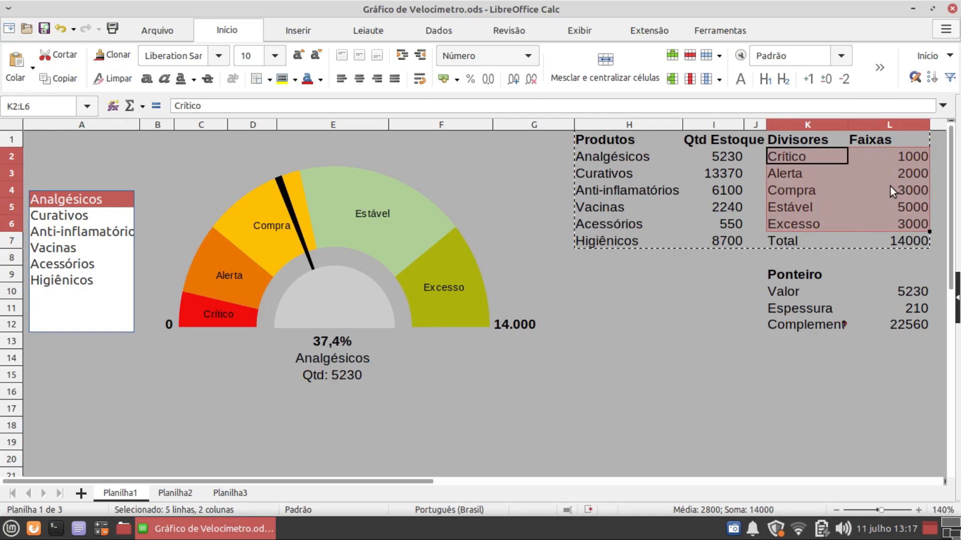
pyautogui.click(787, 159)
pyautogui.click(787, 170)
pyautogui.click(786, 186)
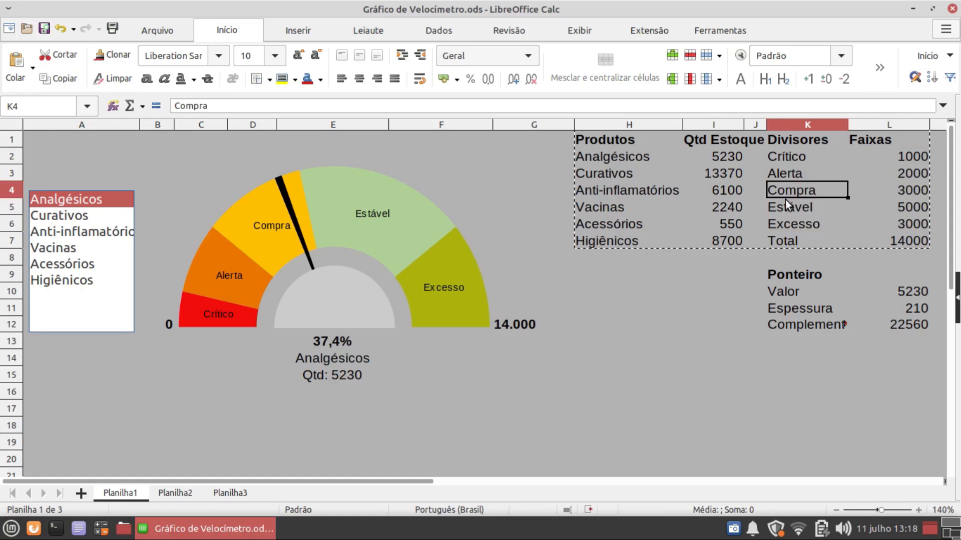
pyautogui.click(784, 204)
pyautogui.click(783, 221)
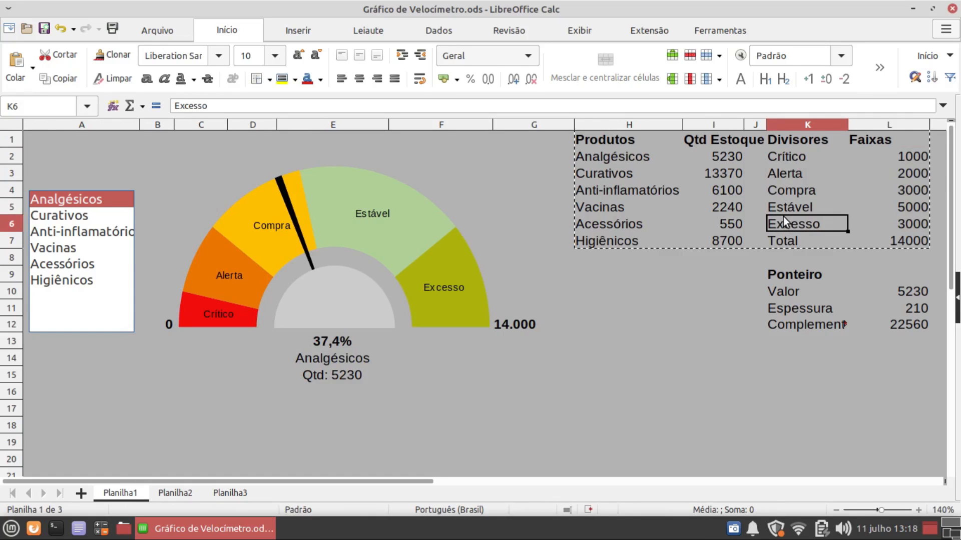
pyautogui.click(782, 160)
pyautogui.click(782, 172)
pyautogui.click(782, 193)
pyautogui.click(782, 206)
pyautogui.click(784, 223)
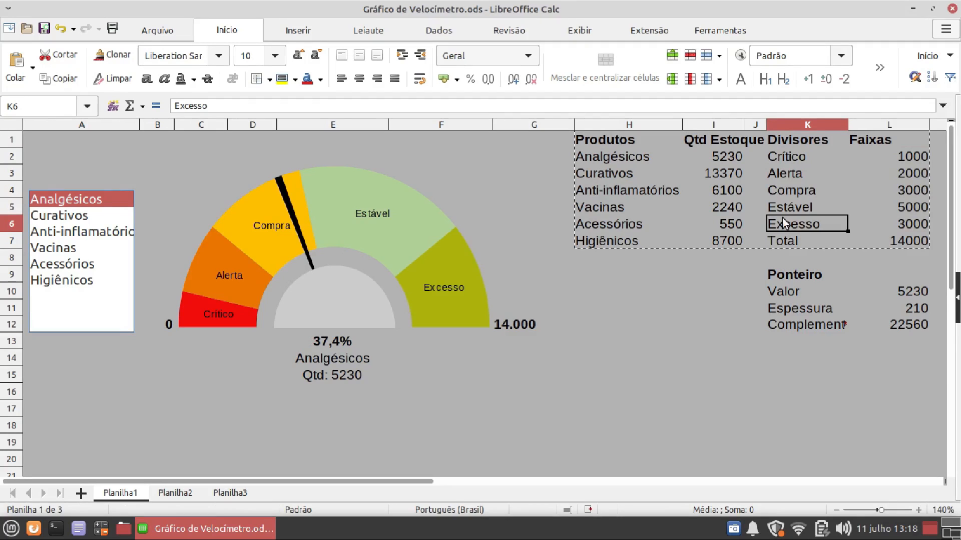
pyautogui.click(788, 160)
# On Planilha2, review the Nível and Faixas table and widen column K to fit the total in K12.
pyautogui.click(176, 494)
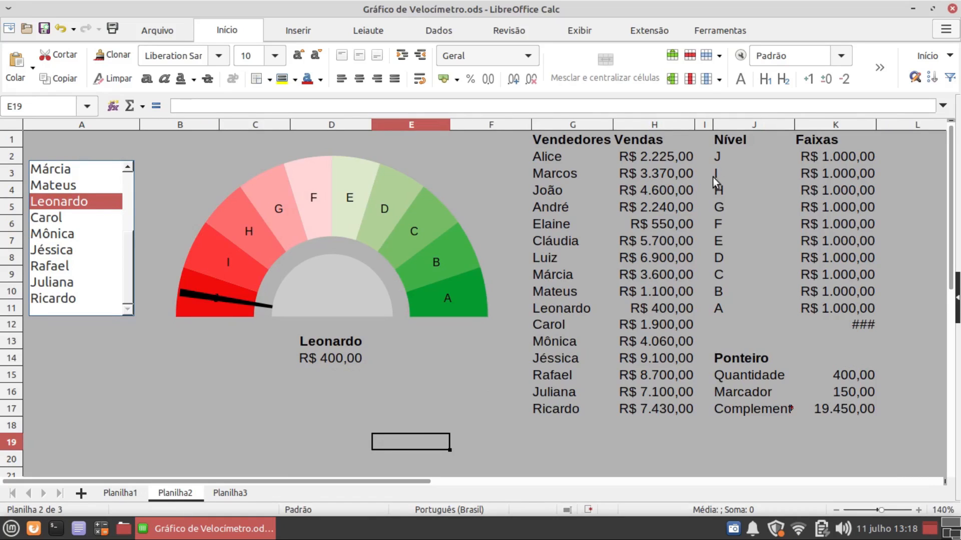
pyautogui.moveTo(720, 157); pyautogui.dragTo(809, 308)
pyautogui.click(828, 323)
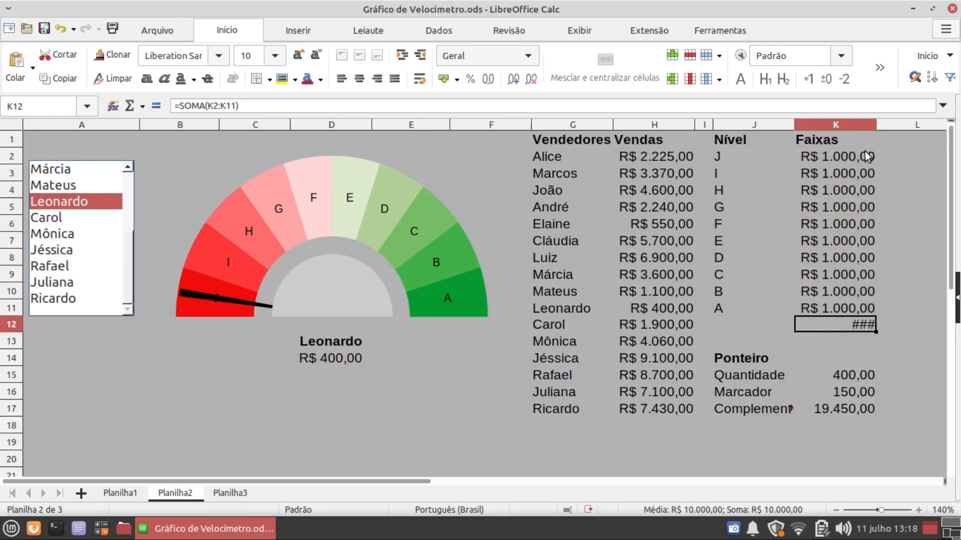
pyautogui.doubleClick(875, 125)
pyautogui.click(790, 172)
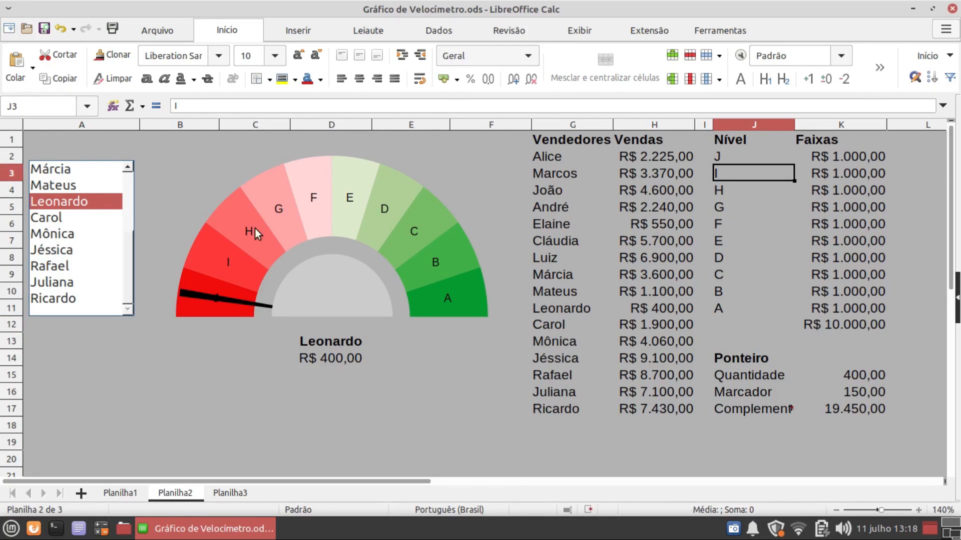
# Try different sellers in the Planilha2 list box to watch the pointer move between the gauge levels.
pyautogui.click(58, 267)
pyautogui.click(53, 234)
pyautogui.click(55, 218)
pyautogui.click(56, 201)
pyautogui.click(59, 184)
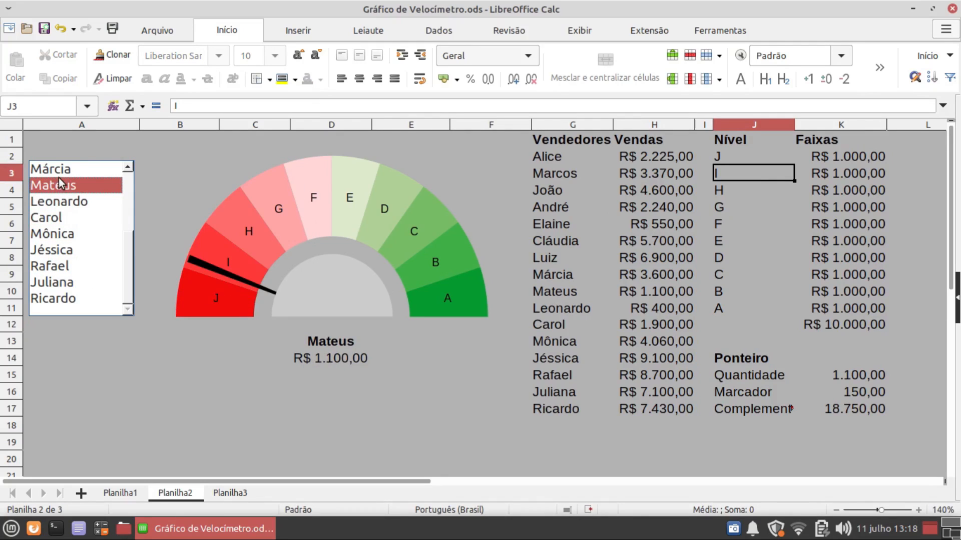
pyautogui.click(59, 201)
pyautogui.click(59, 218)
pyautogui.click(57, 252)
pyautogui.click(58, 267)
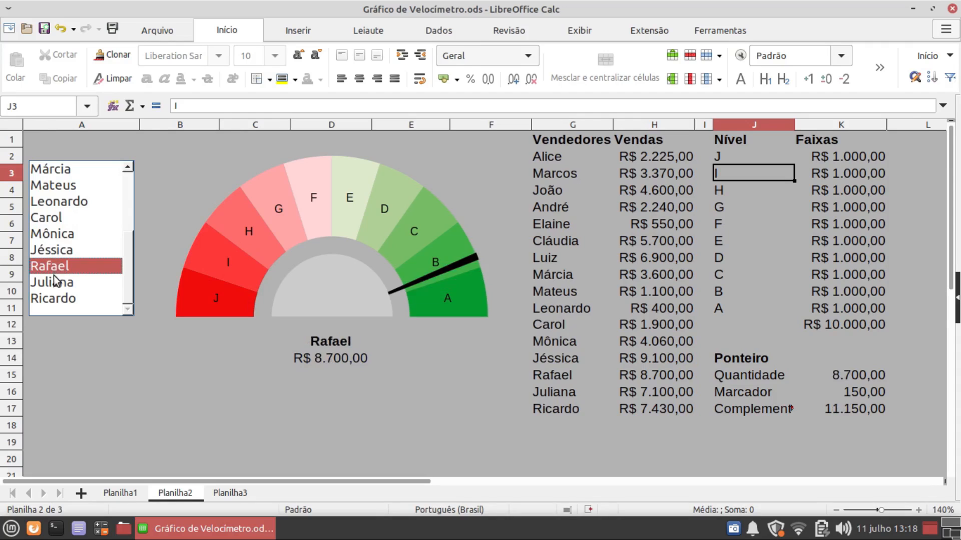
pyautogui.click(57, 282)
# Go through the Nível labels on Planilha3 from Magreza III to Obesidade II that divide the IMC gauge.
pyautogui.click(221, 496)
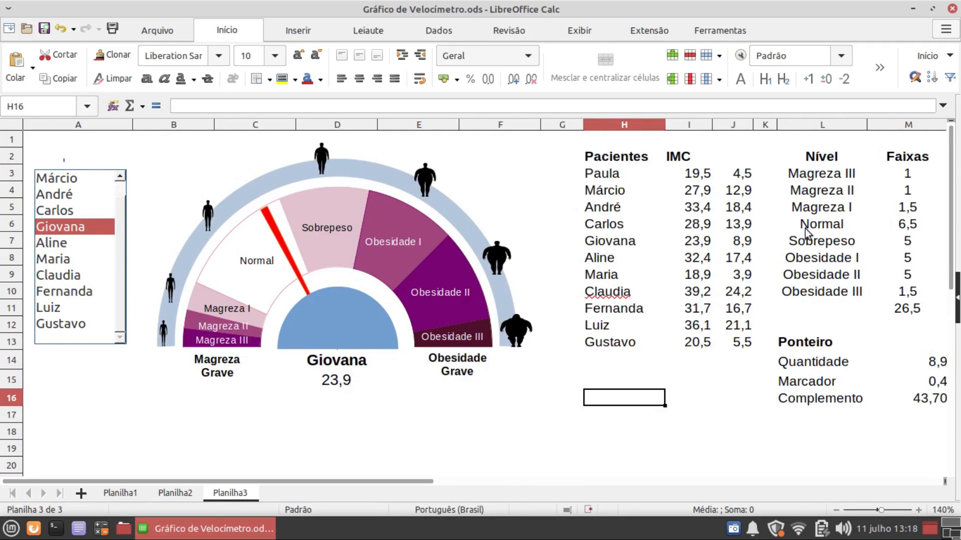
pyautogui.click(834, 166)
pyautogui.click(815, 196)
pyautogui.click(815, 207)
pyautogui.click(813, 225)
pyautogui.click(807, 243)
pyautogui.click(803, 259)
pyautogui.click(803, 275)
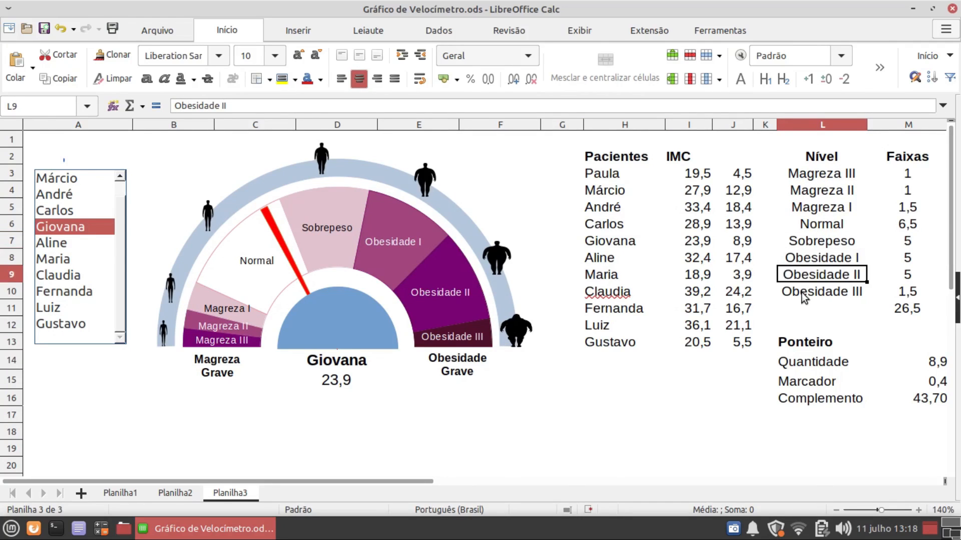
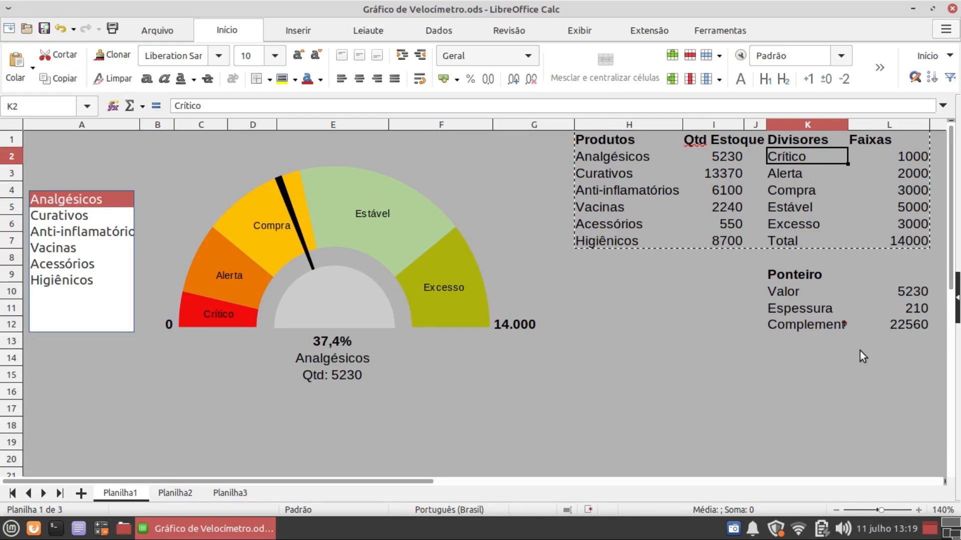
# Examine the Ponteiro table in K10:L12 on Planilha1 together with the product list and the Total row of the dividers.
pyautogui.click(785, 293)
pyautogui.moveTo(785, 292); pyautogui.dragTo(893, 326)
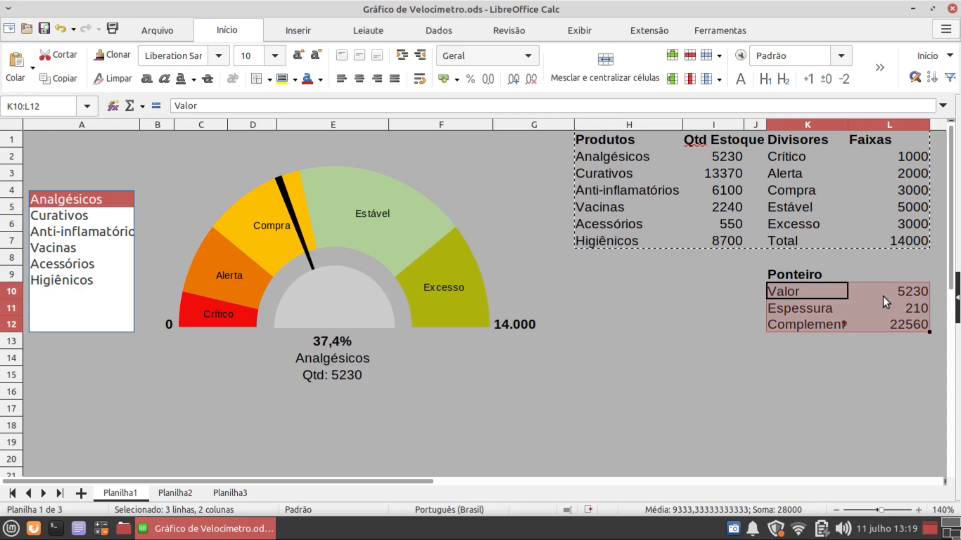
pyautogui.click(801, 294)
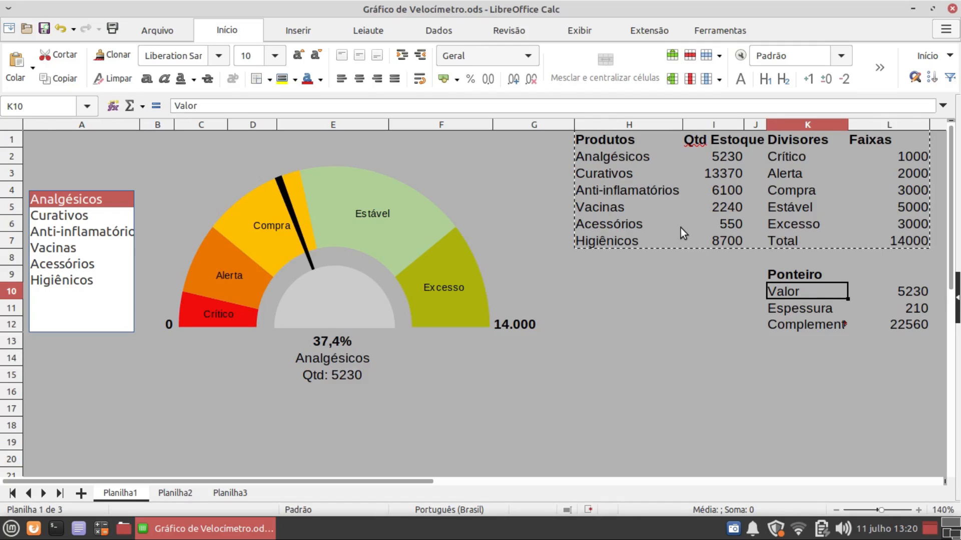
pyautogui.click(611, 153)
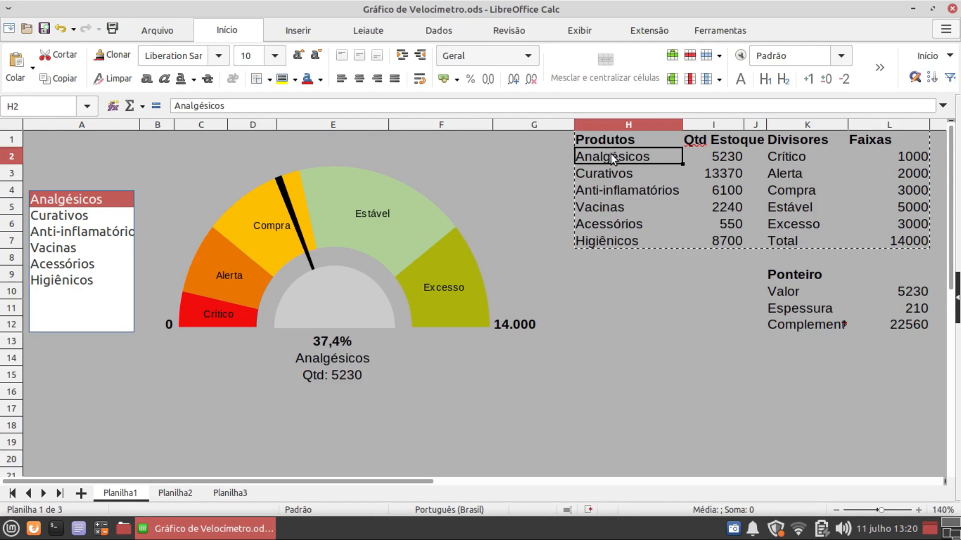
pyautogui.moveTo(780, 155); pyautogui.dragTo(909, 243)
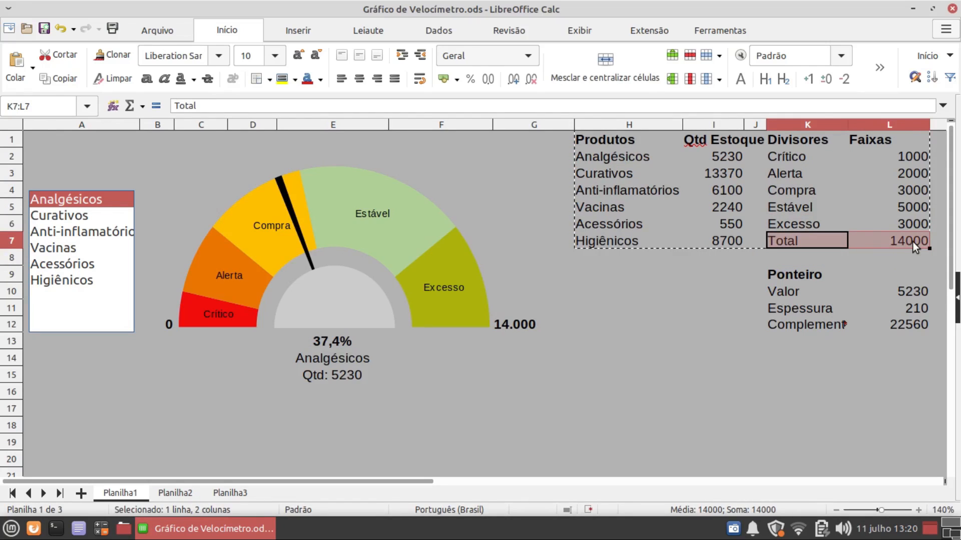
# Examine the Total in L7 on Planilha1 against the Faixas values in L2:L6 that it sums.
pyautogui.click(913, 242)
pyautogui.moveTo(917, 161); pyautogui.dragTo(910, 220)
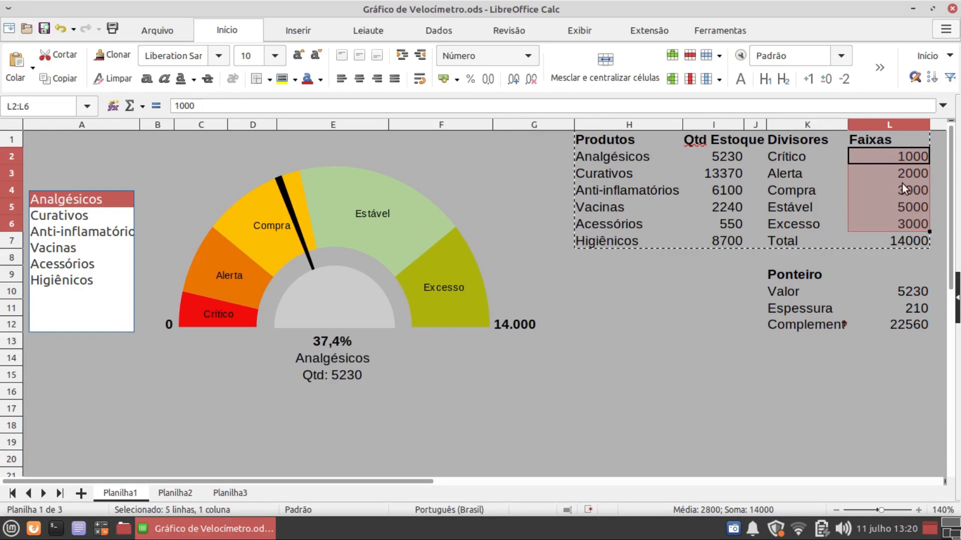
pyautogui.click(899, 237)
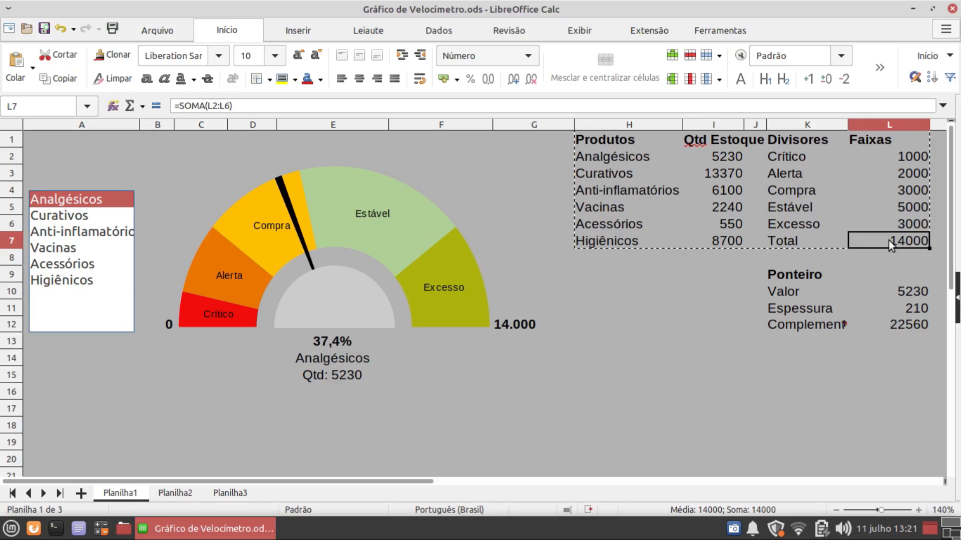
pyautogui.moveTo(892, 161); pyautogui.dragTo(899, 218)
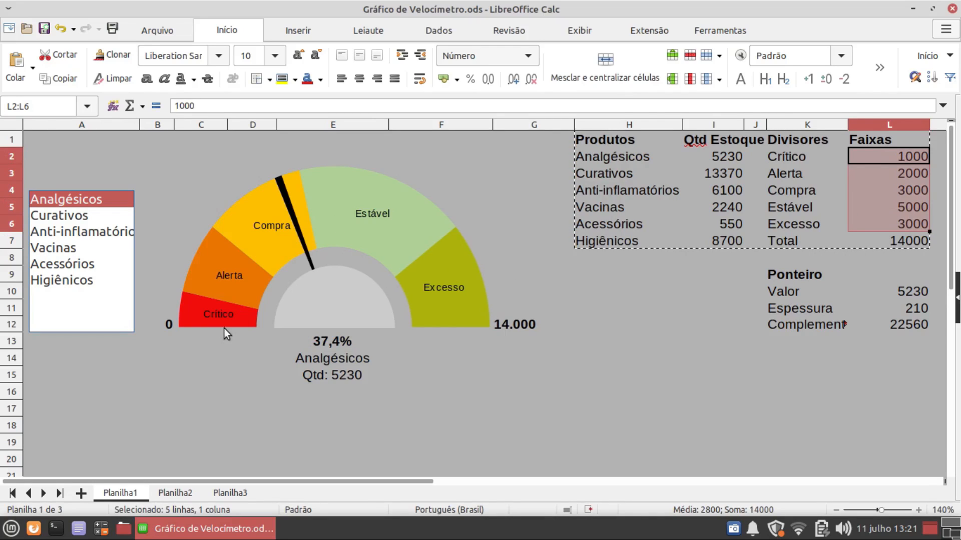
# Go through the Divisores labels in K2:K7, from Crítico to Excesso and Total, and match them to the gauge sections.
pyautogui.click(796, 155)
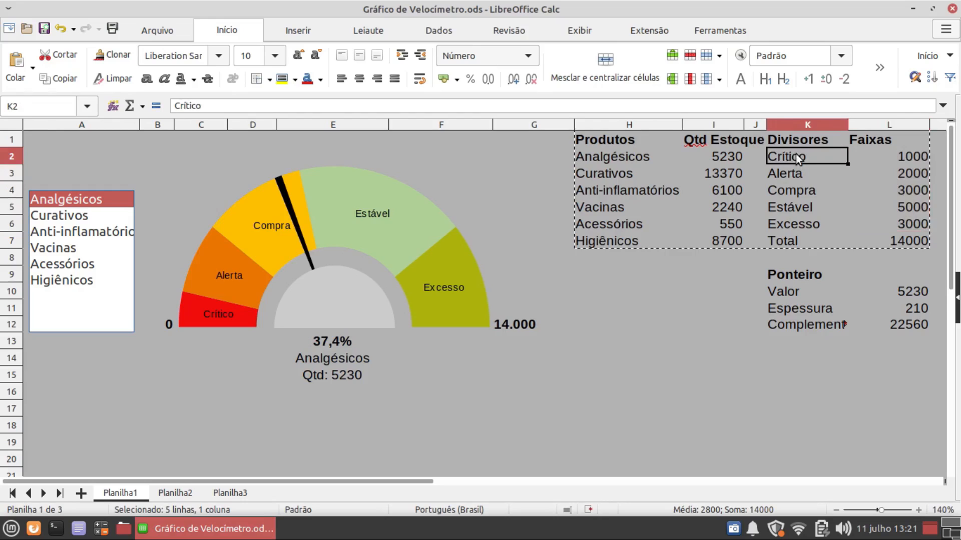
pyautogui.press('Down')
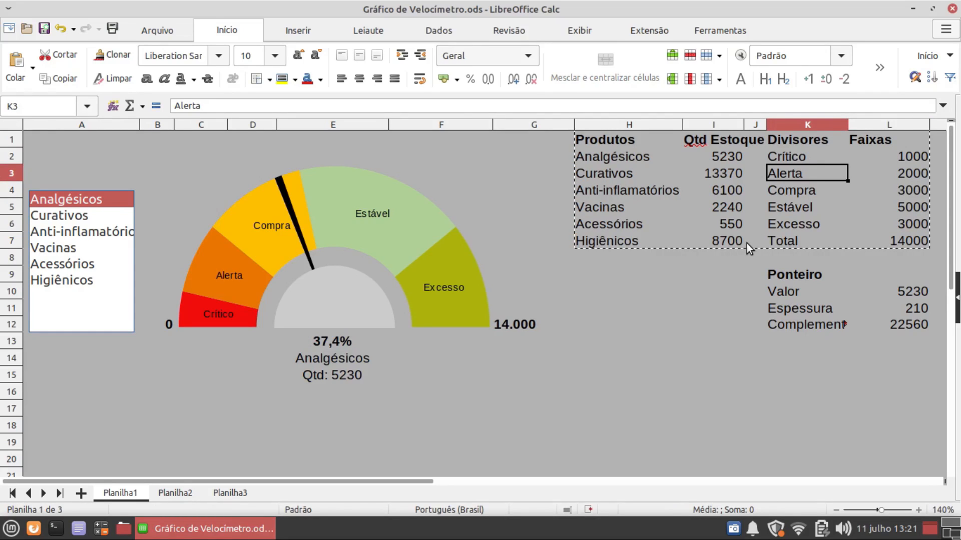
pyautogui.press('Down')
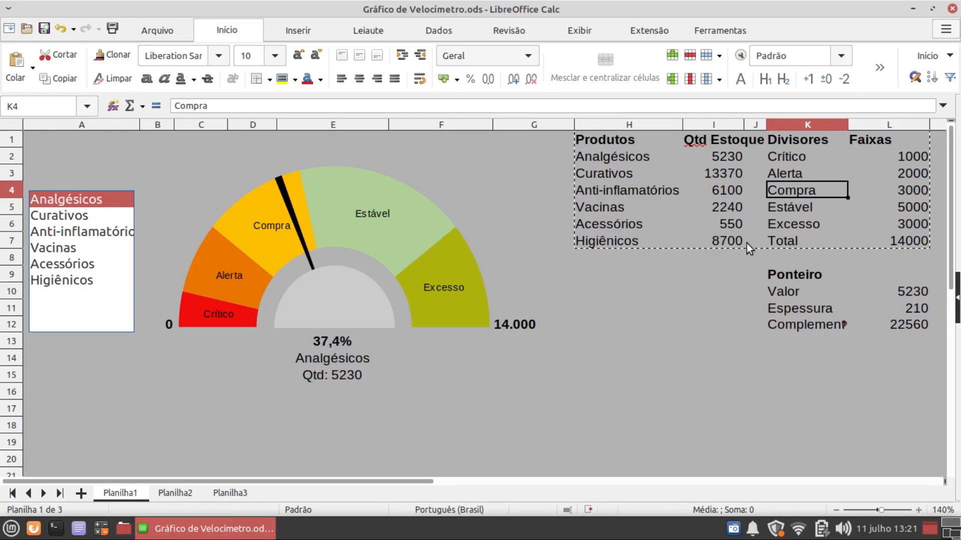
pyautogui.press('Down')
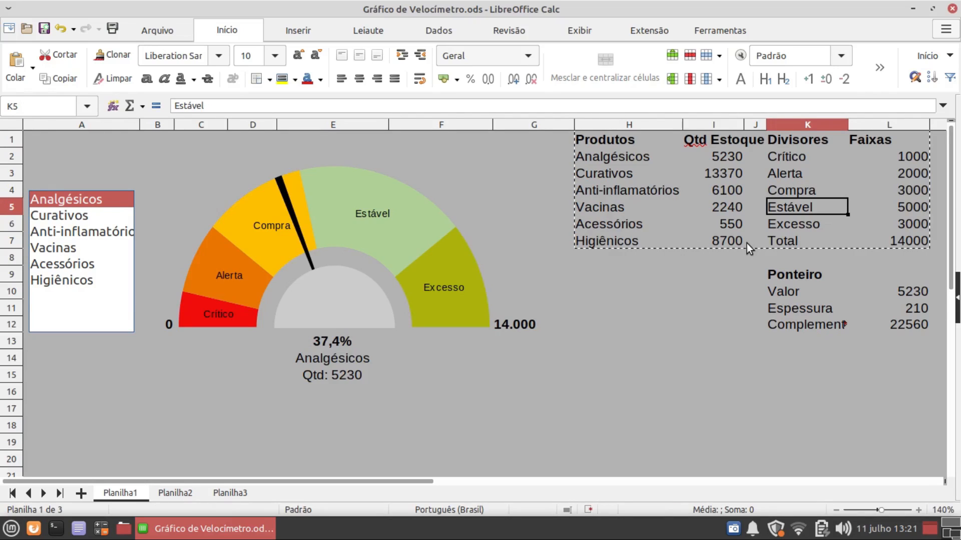
pyautogui.press('Down')
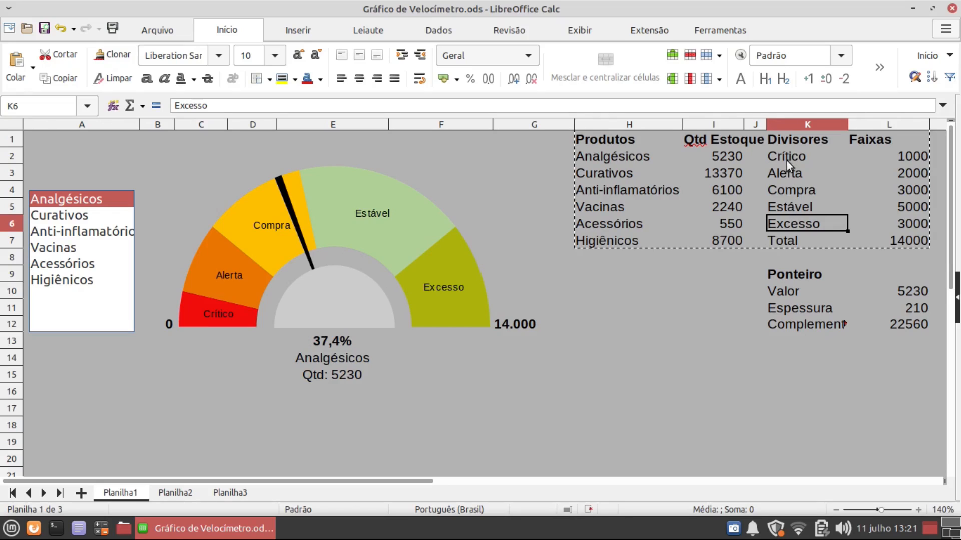
pyautogui.click(784, 239)
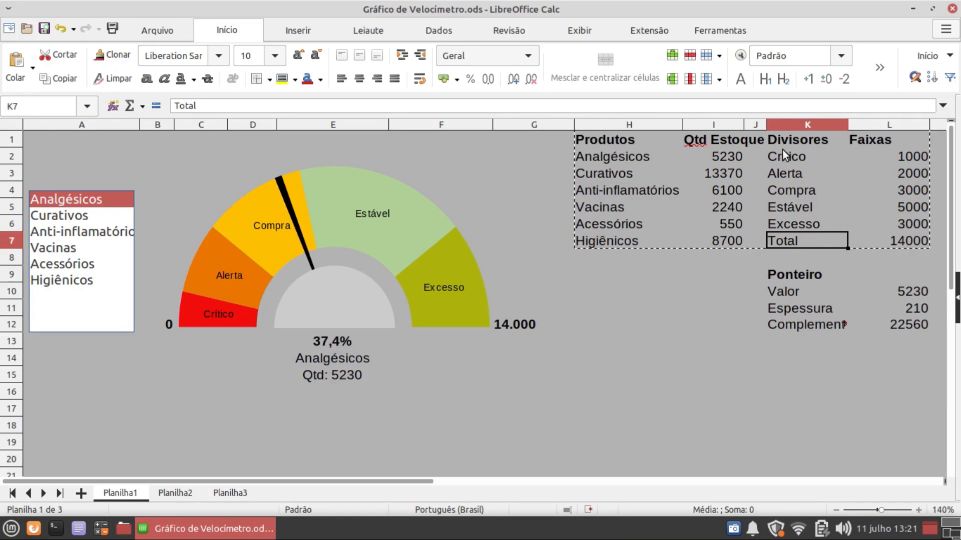
# Compare the Crítico and Alerta rows in K2:L3 with the first two sections of the gauge.
pyautogui.click(898, 154)
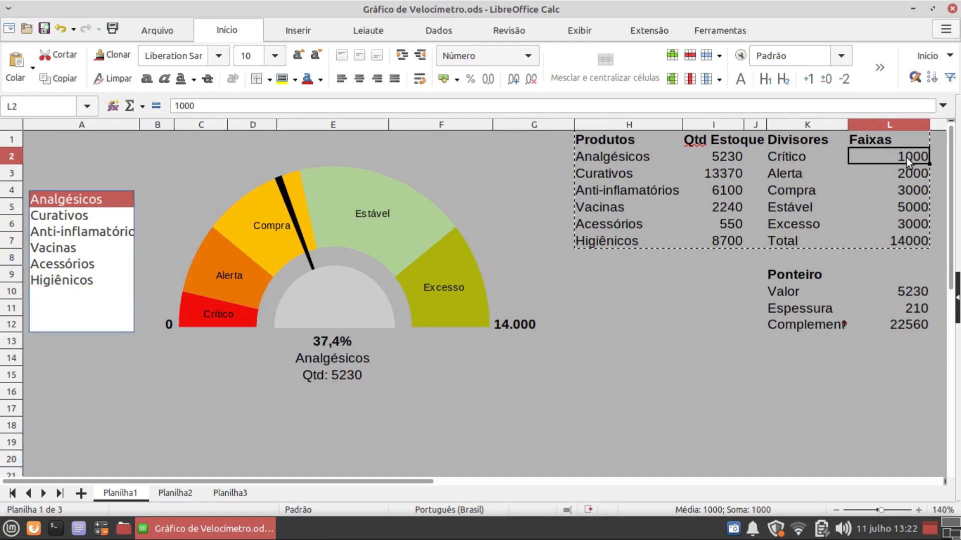
pyautogui.moveTo(772, 158); pyautogui.dragTo(881, 155)
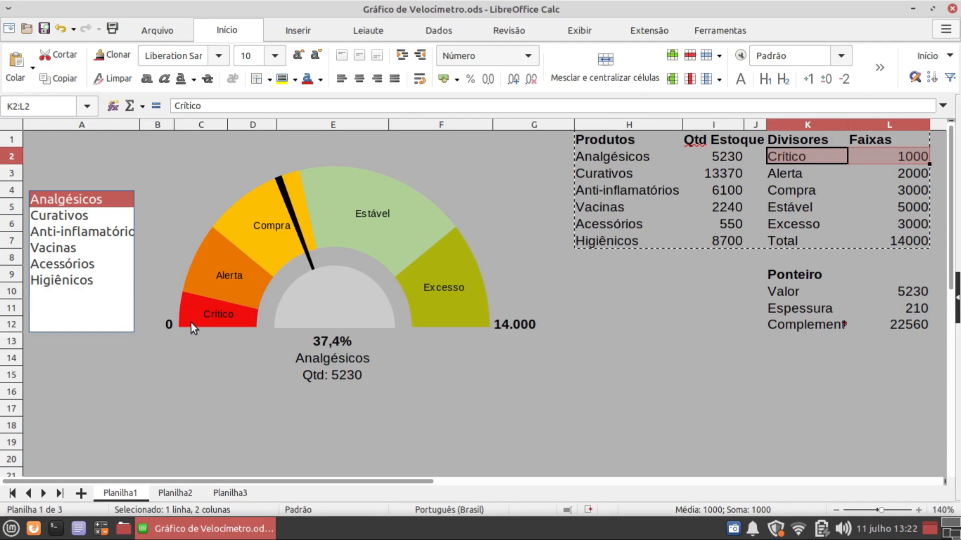
pyautogui.click(406, 370)
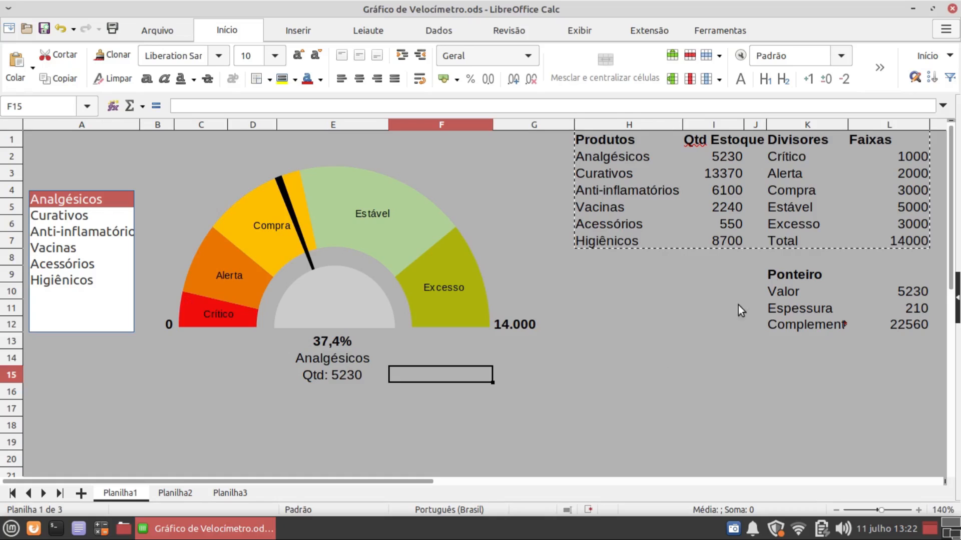
pyautogui.moveTo(778, 175); pyautogui.dragTo(893, 173)
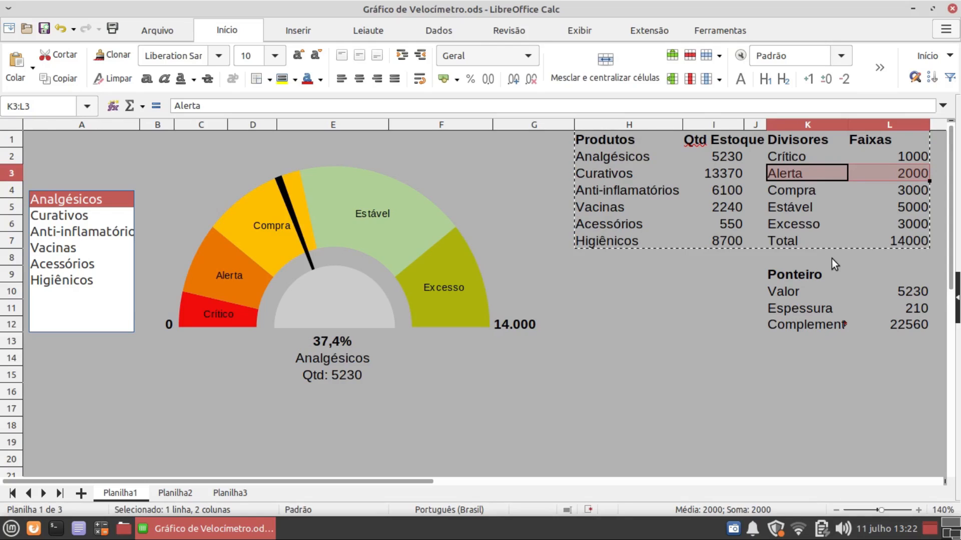
pyautogui.click(893, 157)
pyautogui.click(898, 175)
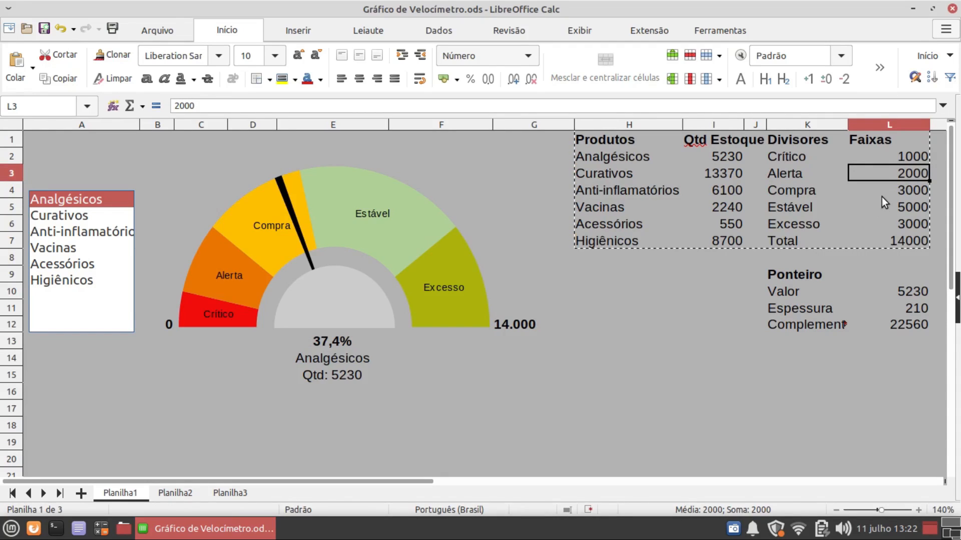
pyautogui.click(895, 163)
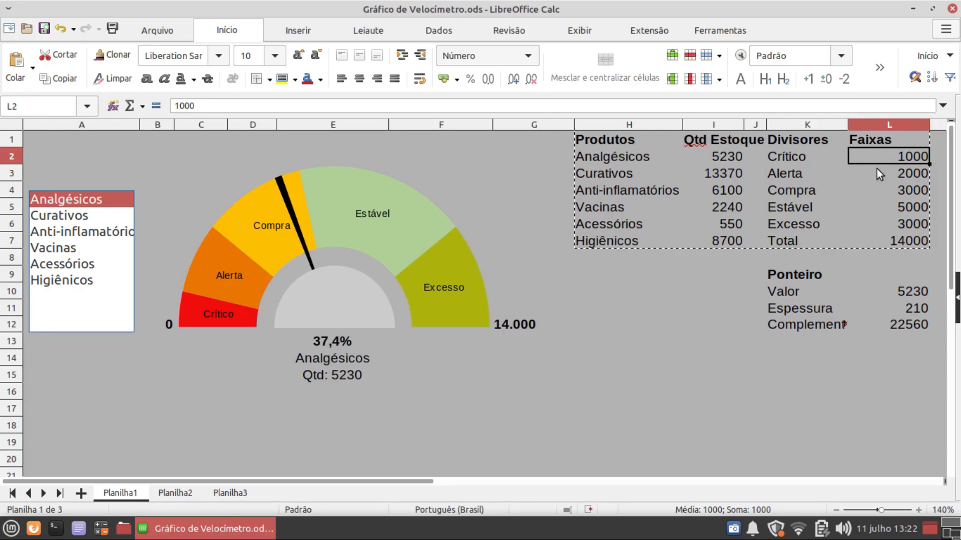
pyautogui.click(909, 177)
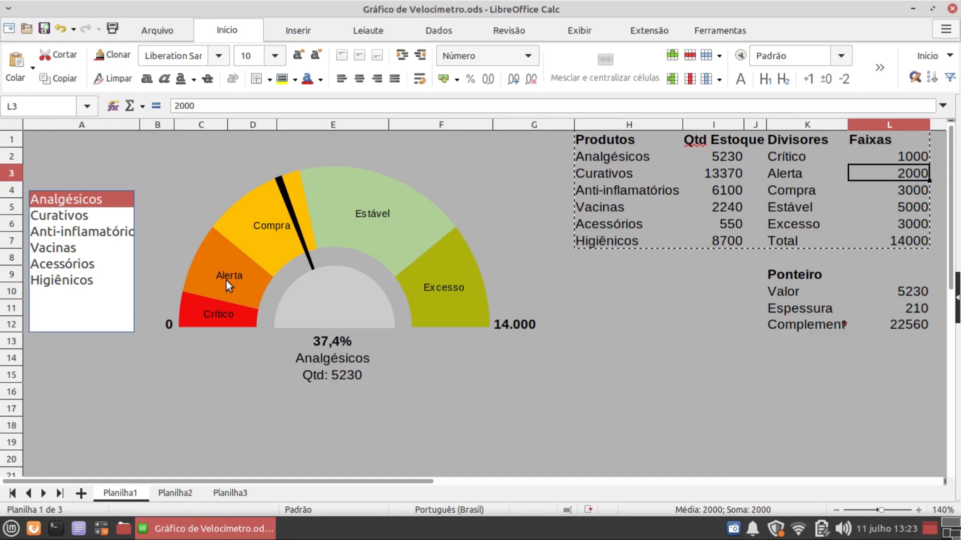
# Examine the Compra range in K4:L4 together with the preceding Faixas values in L2:L3.
pyautogui.click(790, 192)
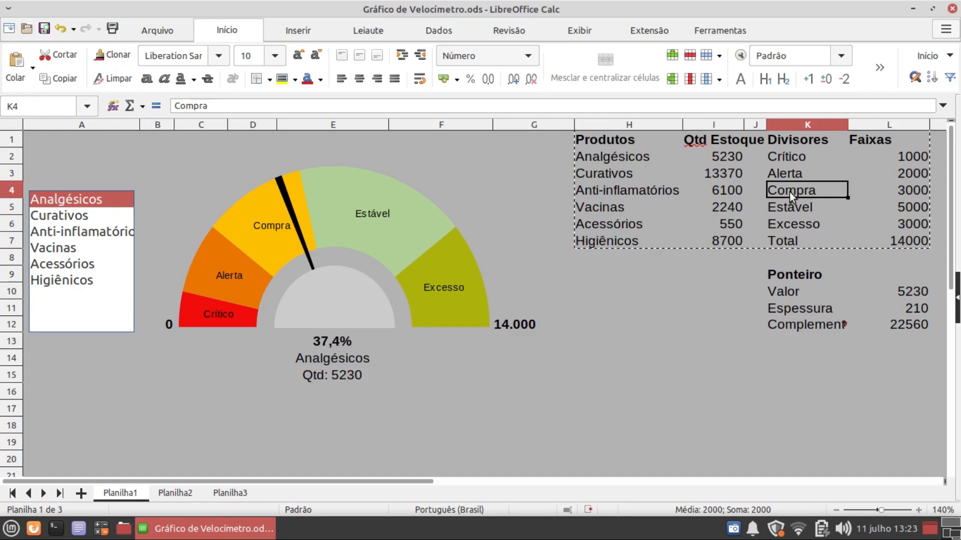
pyautogui.click(891, 191)
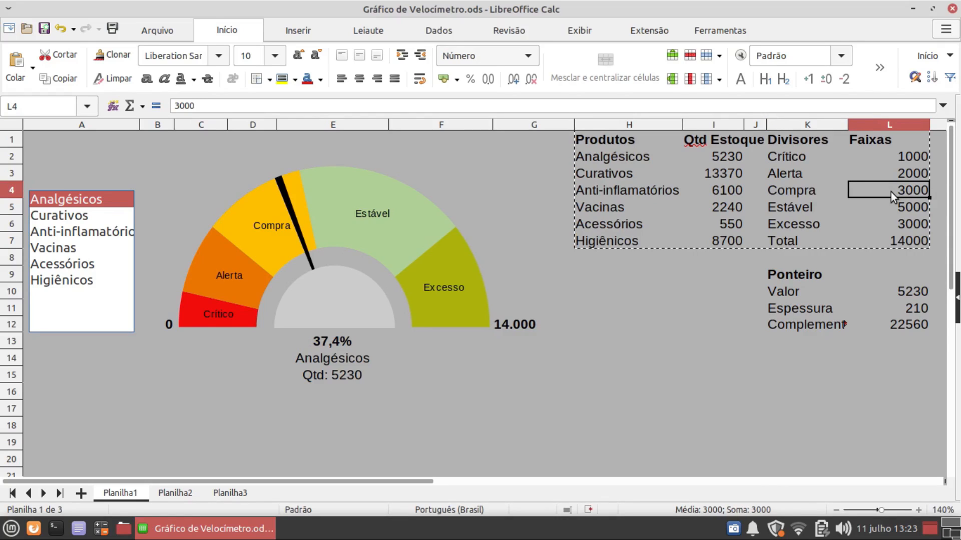
pyautogui.click(896, 163)
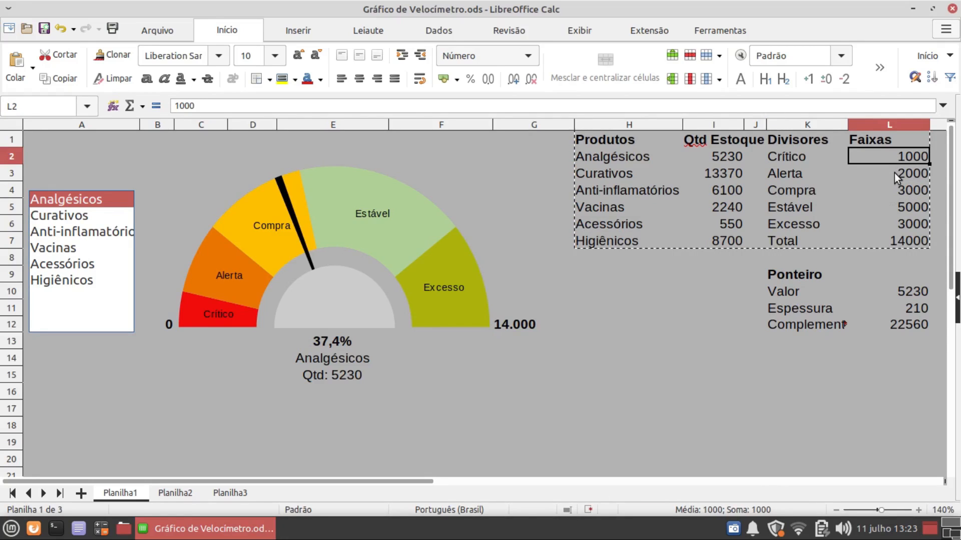
pyautogui.click(899, 175)
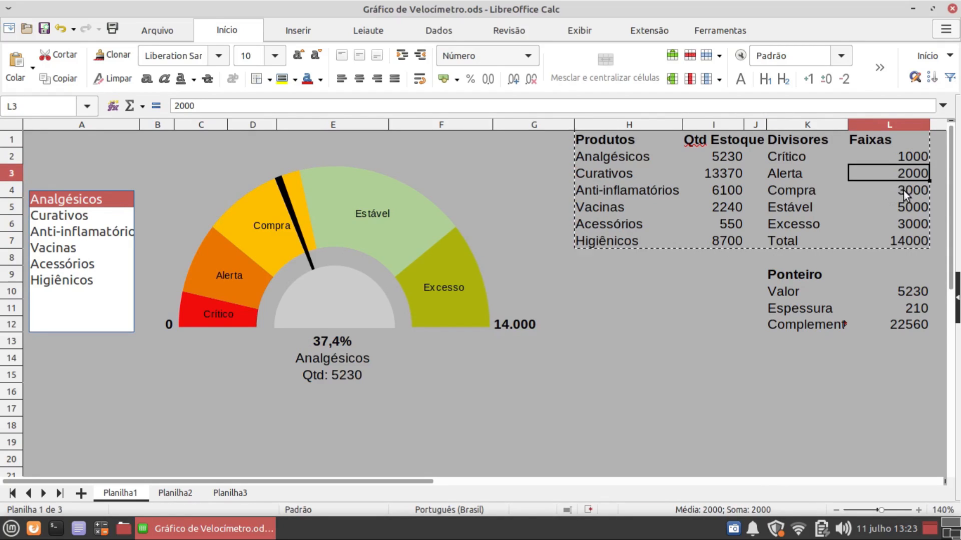
pyautogui.click(900, 189)
pyautogui.moveTo(899, 190); pyautogui.dragTo(817, 186)
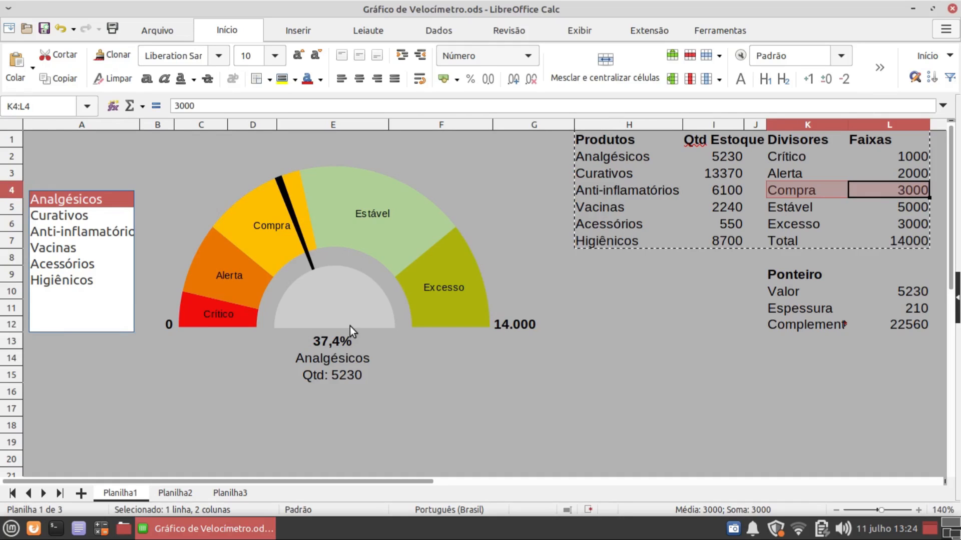
# Examine the Estável and Excesso ranges in rows 5 and 6 as additions to the preceding Faixas values.
pyautogui.click(888, 206)
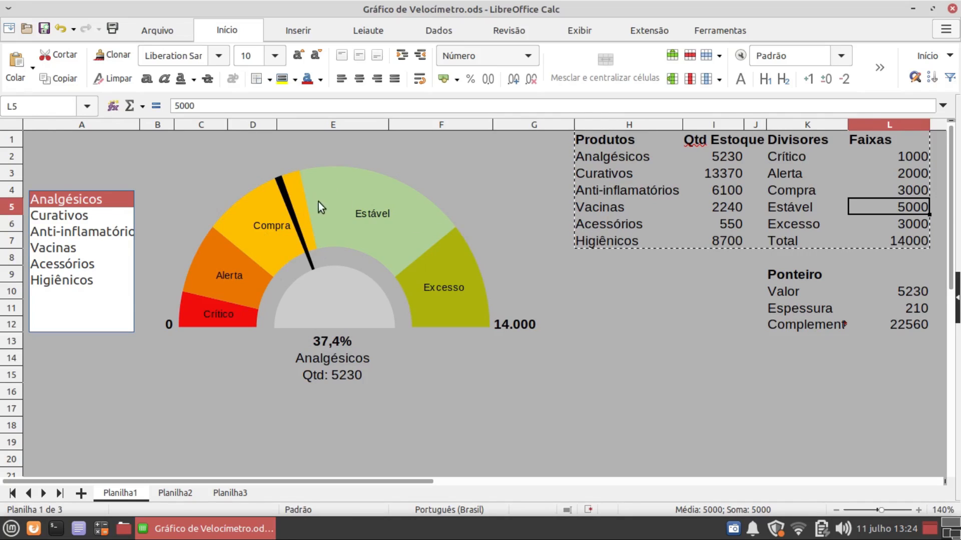
pyautogui.click(910, 157)
pyautogui.click(909, 171)
pyautogui.click(910, 183)
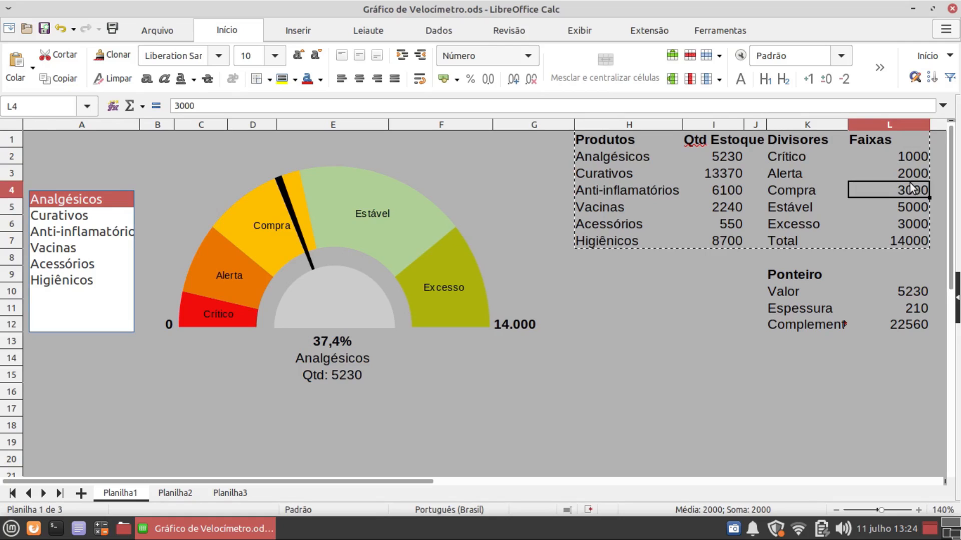
pyautogui.click(905, 212)
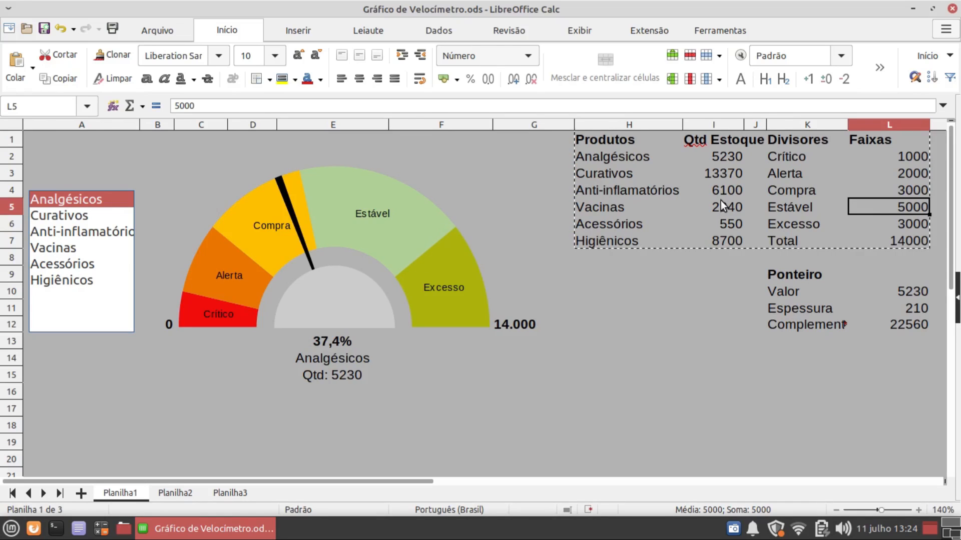
pyautogui.moveTo(788, 225); pyautogui.dragTo(901, 227)
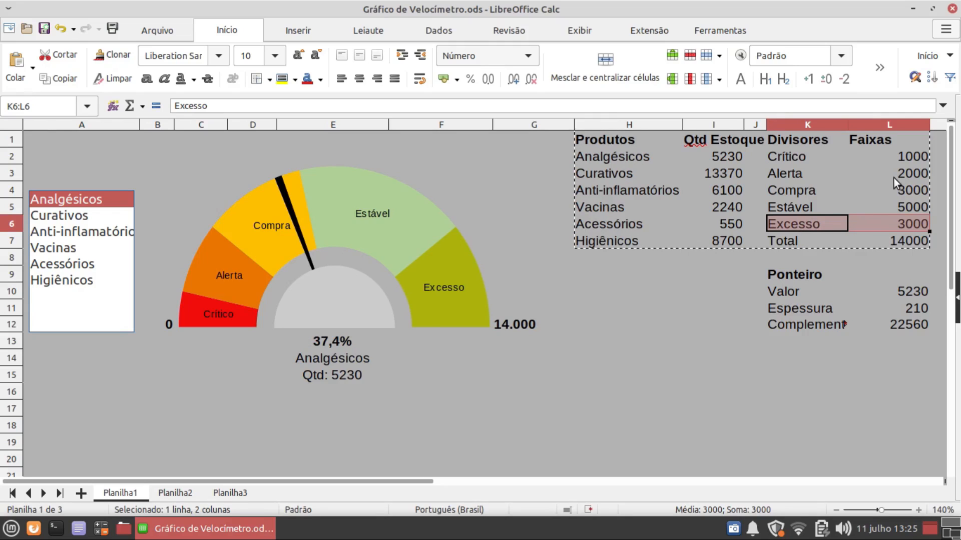
pyautogui.click(908, 226)
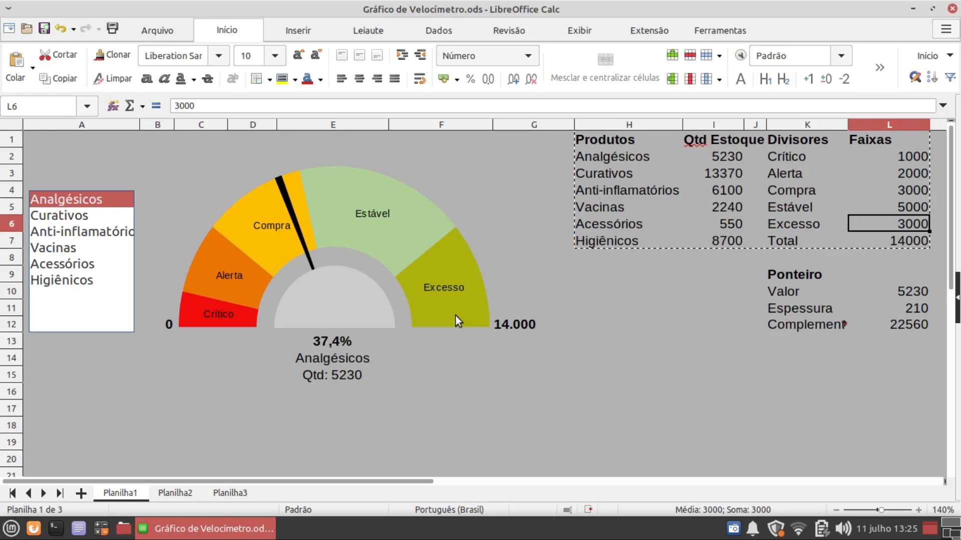
# Go through the product names in H2:H7, from Analgésicos to Higiênicos, that feed the list box.
pyautogui.click(605, 150)
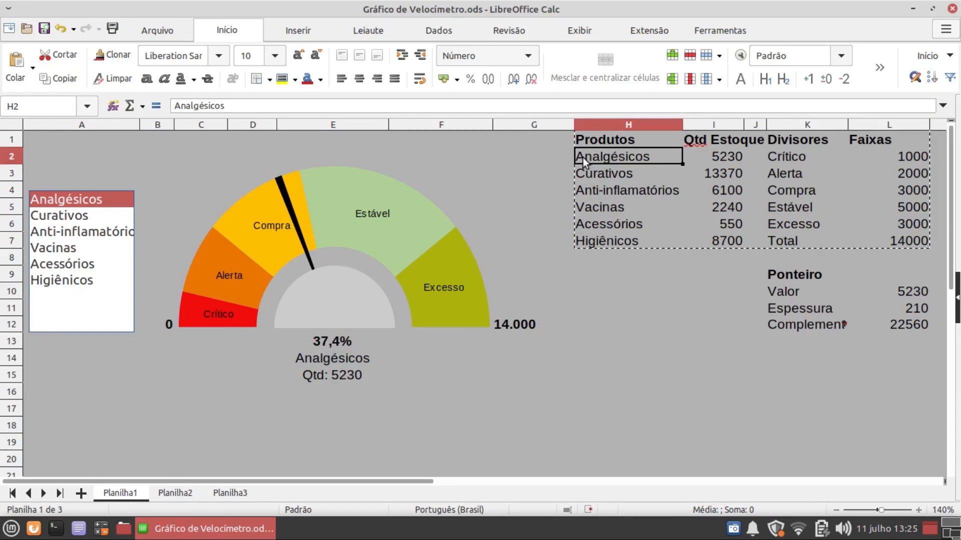
pyautogui.click(587, 172)
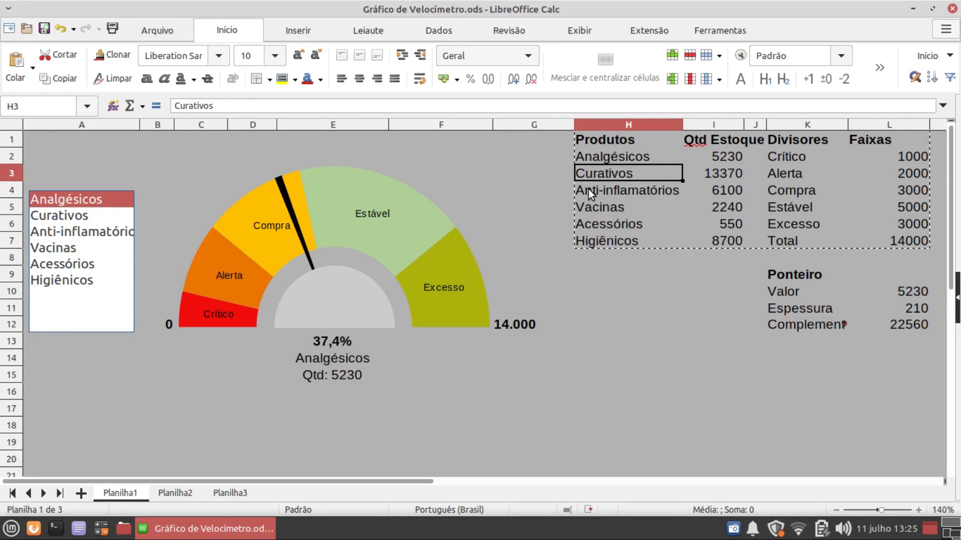
pyautogui.click(588, 190)
pyautogui.click(587, 207)
pyautogui.click(585, 223)
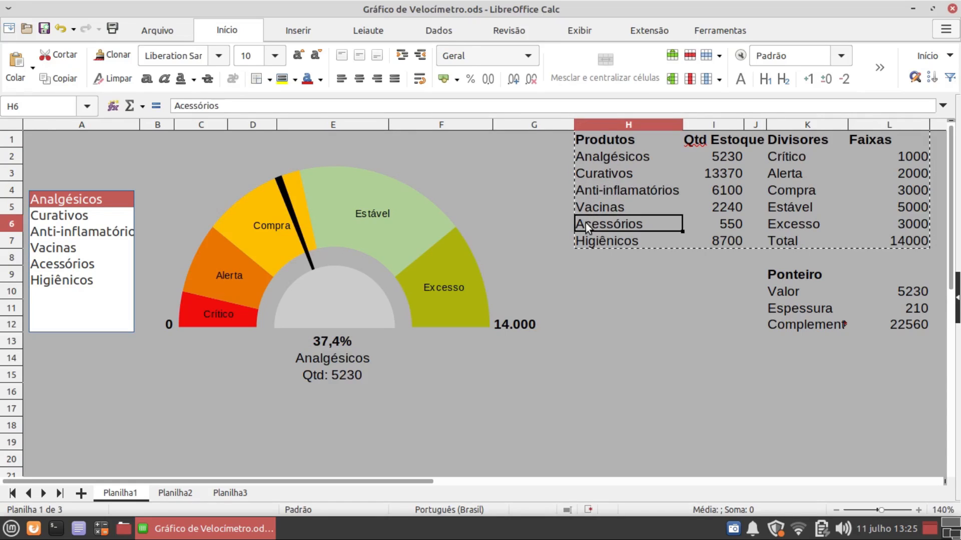
pyautogui.click(585, 242)
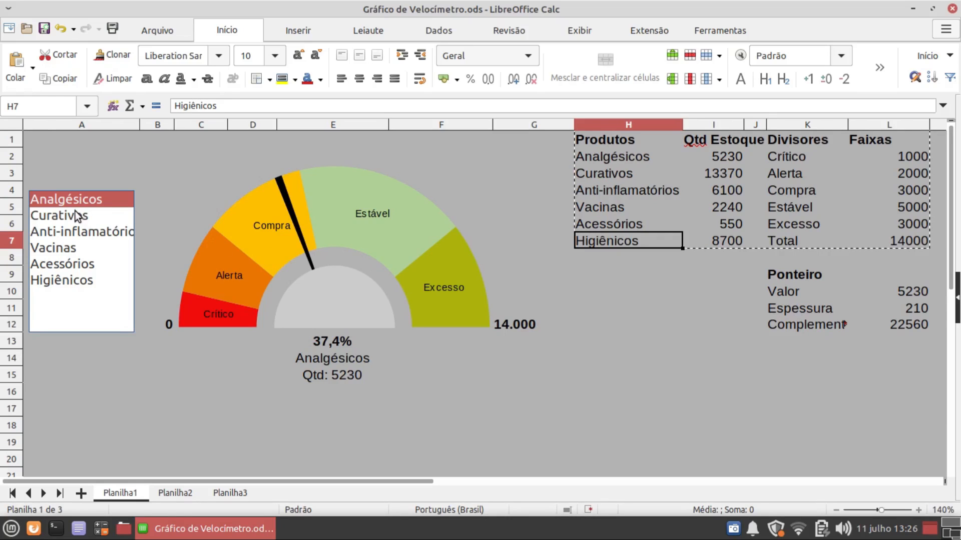
# Choose Anti-inflamatórios, Acessórios and Curativos in turn in the product list box to compare the pointer positions on the gauge.
pyautogui.click(67, 233)
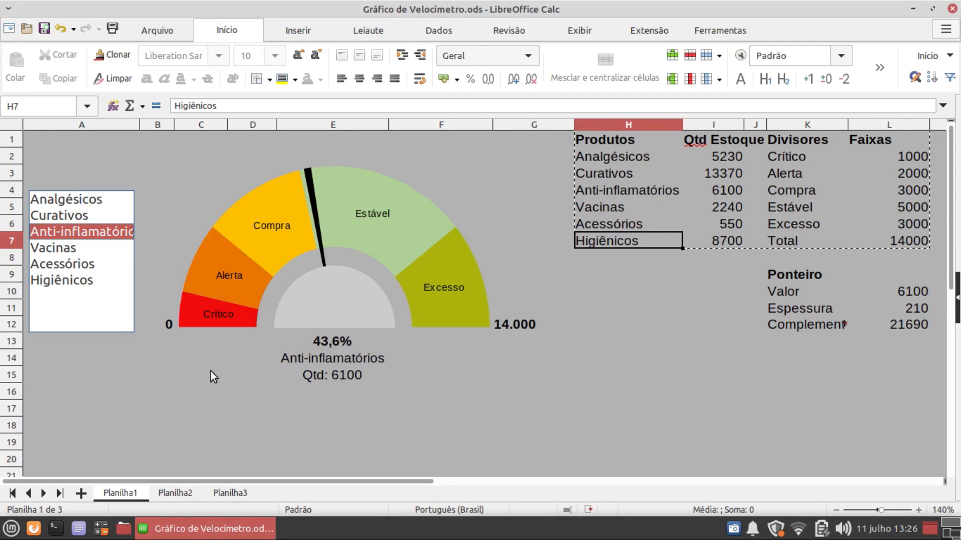
pyautogui.click(86, 265)
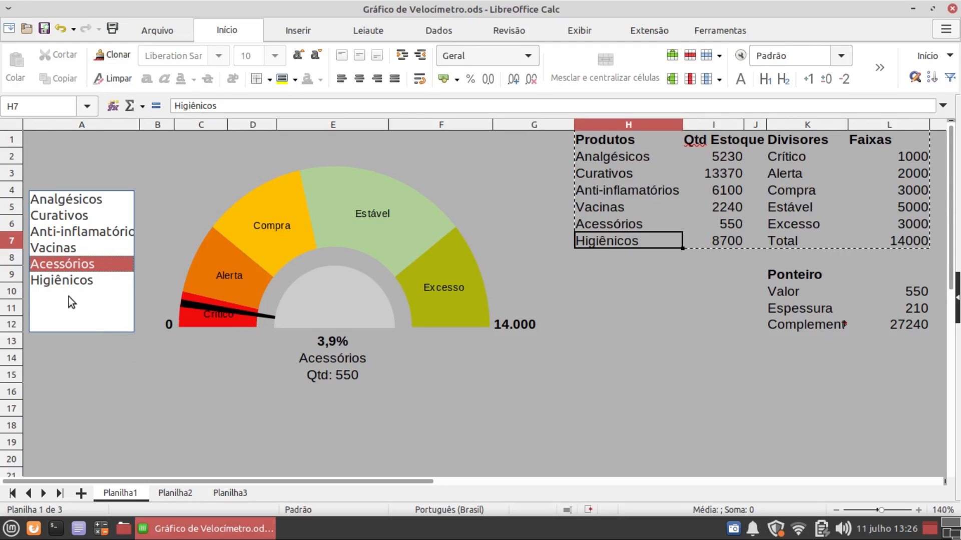
pyautogui.click(49, 216)
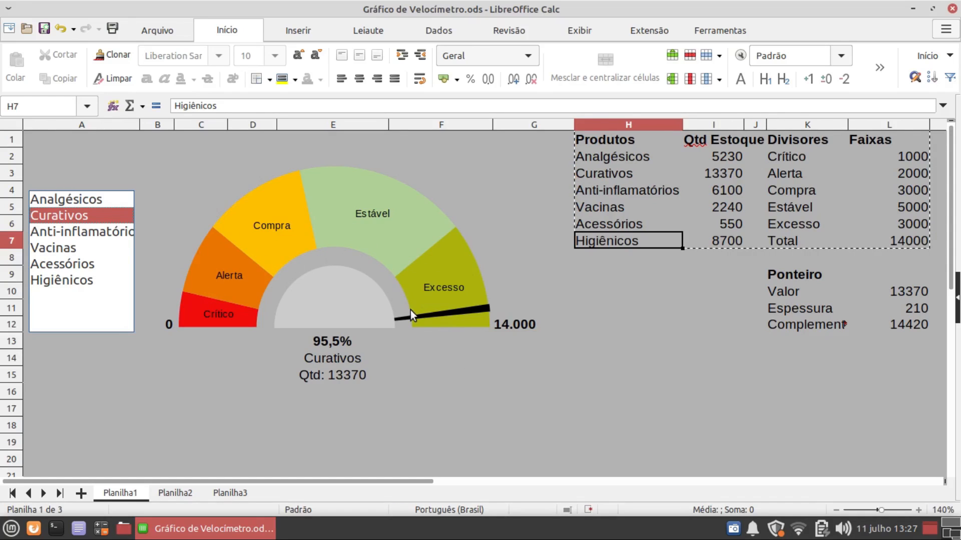
# Go through the Faixas values in L2:L6 that define the gauge's divider ranges.
pyautogui.click(879, 157)
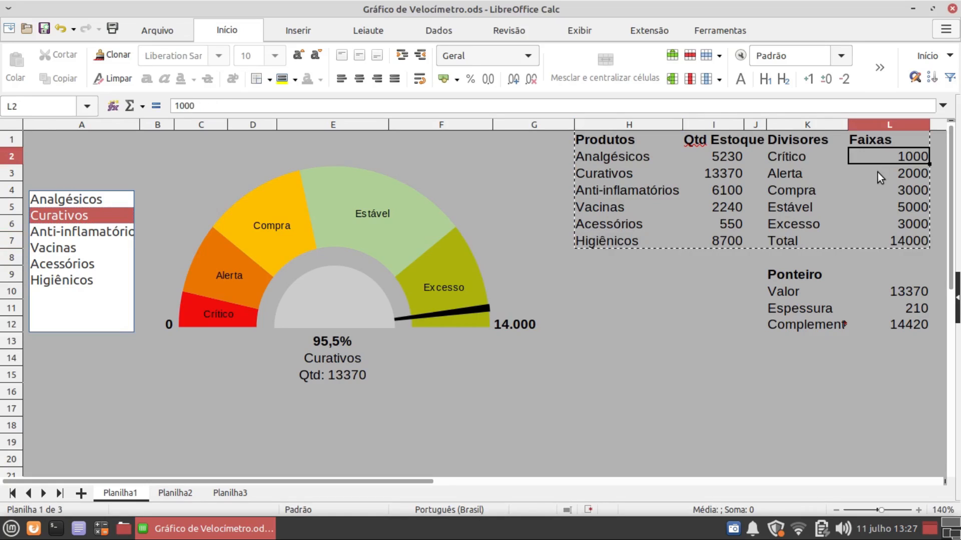
pyautogui.click(878, 172)
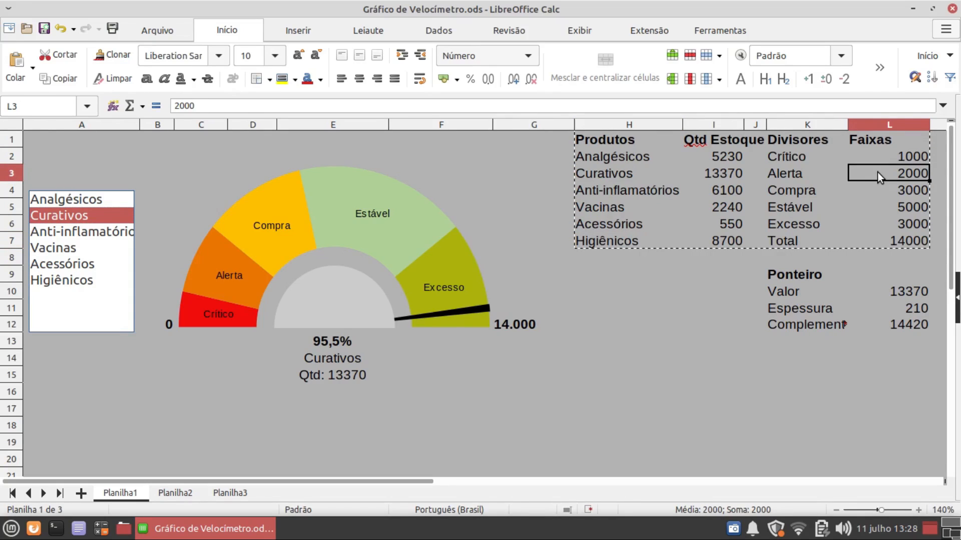
pyautogui.press('Down')
pyautogui.press('Down')
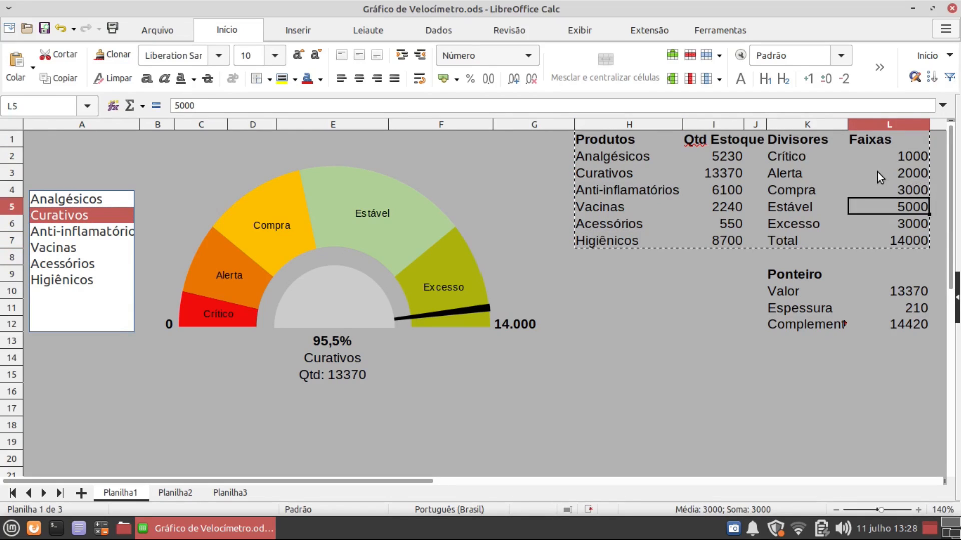
pyautogui.press('Down')
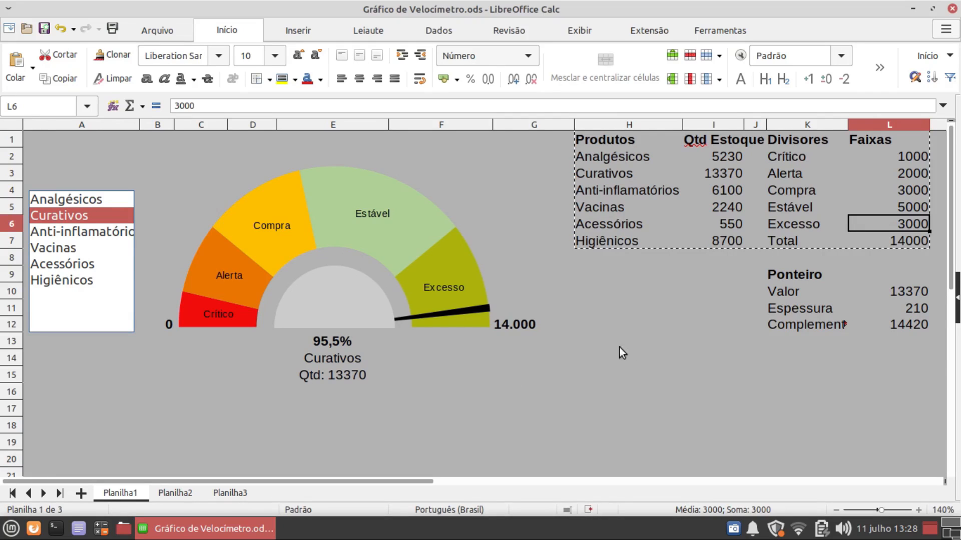
# Examine the Ponteiro table in K10:L12 and the lookup formula behind its Valor in L10.
pyautogui.moveTo(776, 293); pyautogui.dragTo(893, 319)
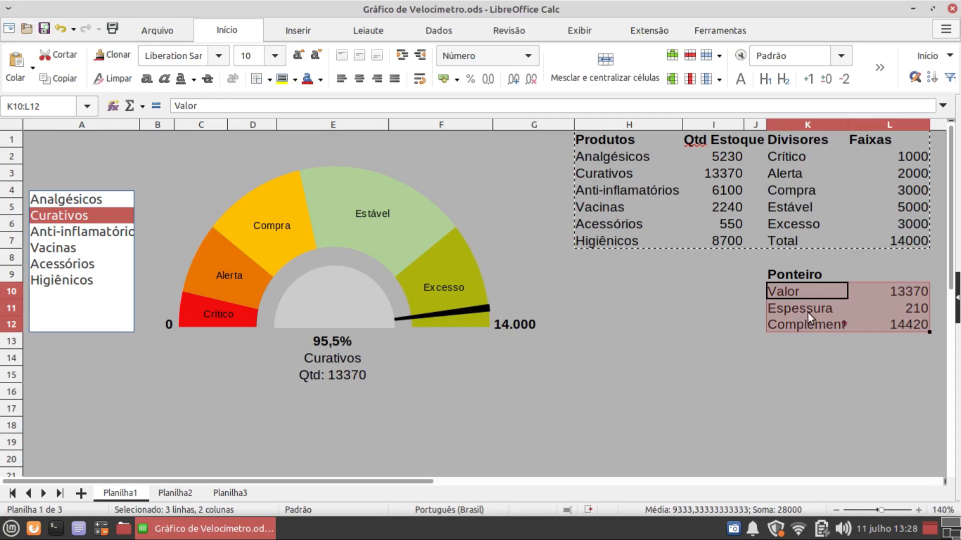
pyautogui.click(798, 291)
pyautogui.click(899, 290)
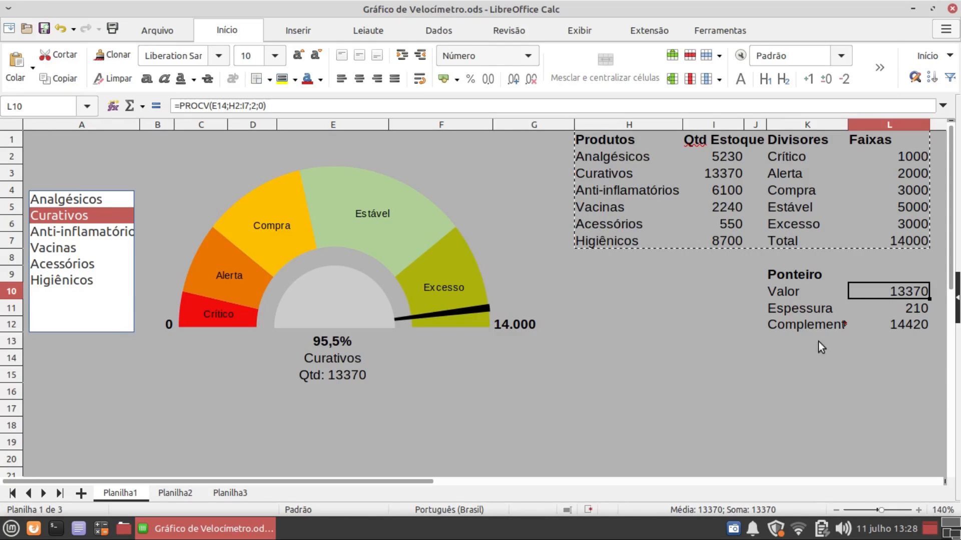
# Insert a normal Pizza chart from the pointer values in L10:L12, with the legend hidden.
pyautogui.click(892, 328)
pyautogui.keyDown('shift'); pyautogui.click(893, 295); pyautogui.keyUp('shift')
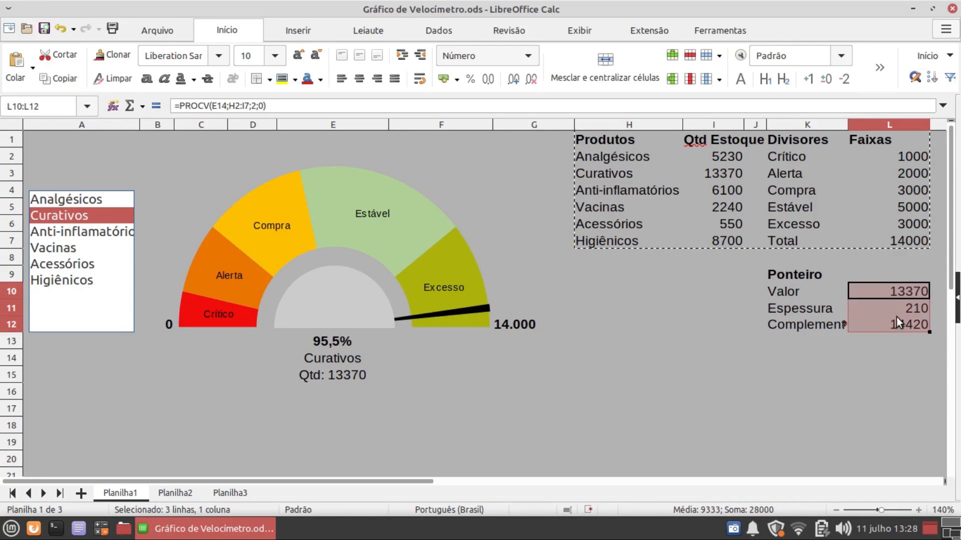
pyautogui.click(315, 32)
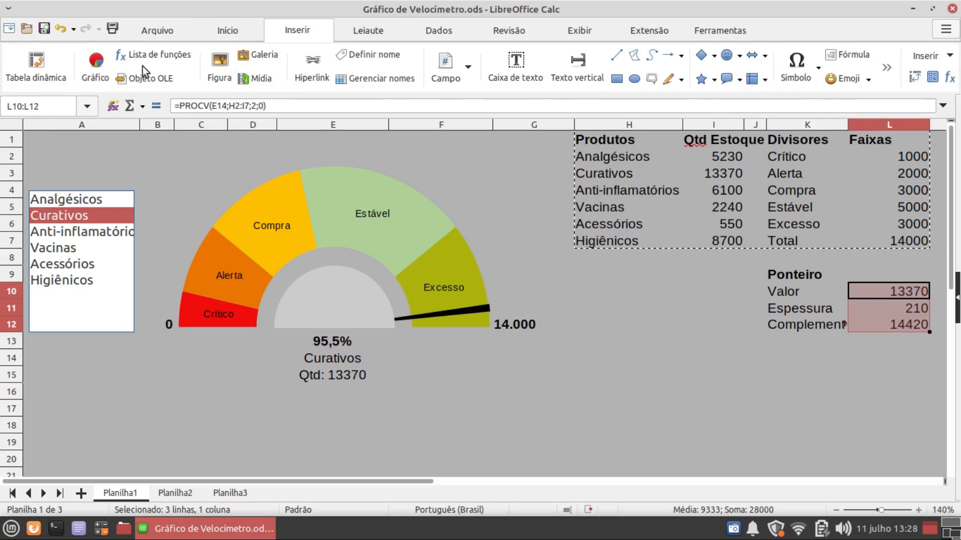
pyautogui.click(98, 62)
pyautogui.click(323, 193)
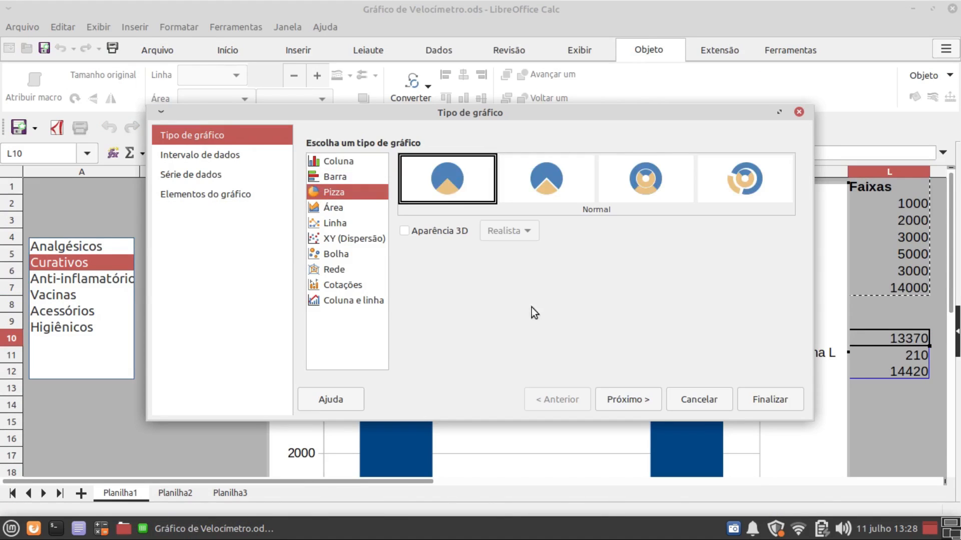
pyautogui.click(633, 403)
pyautogui.click(632, 404)
pyautogui.click(632, 404)
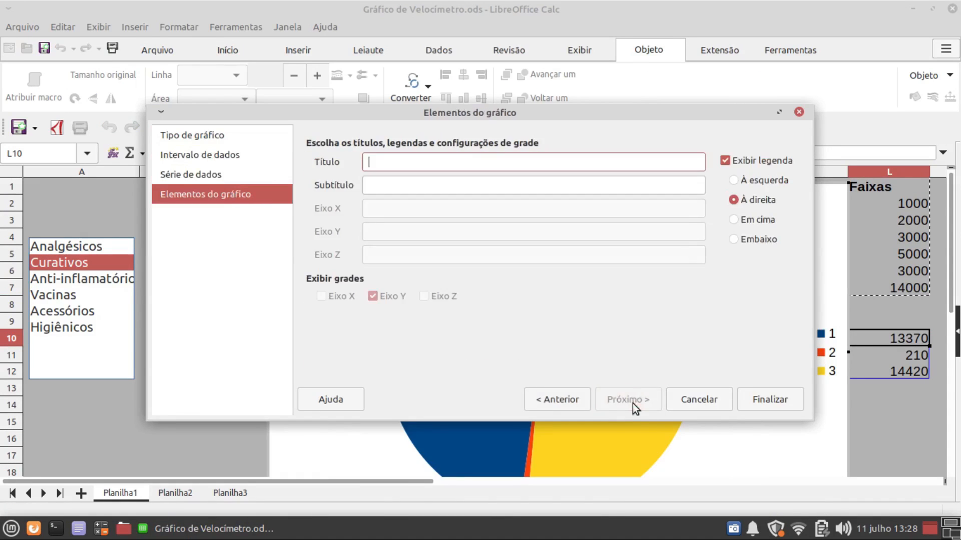
pyautogui.click(725, 161)
pyautogui.click(770, 400)
# Set the pie's data series to clockwise orientation with a starting angle of 180 degrees.
pyautogui.doubleClick(368, 288)
pyautogui.click(435, 313)
pyautogui.click(272, 129)
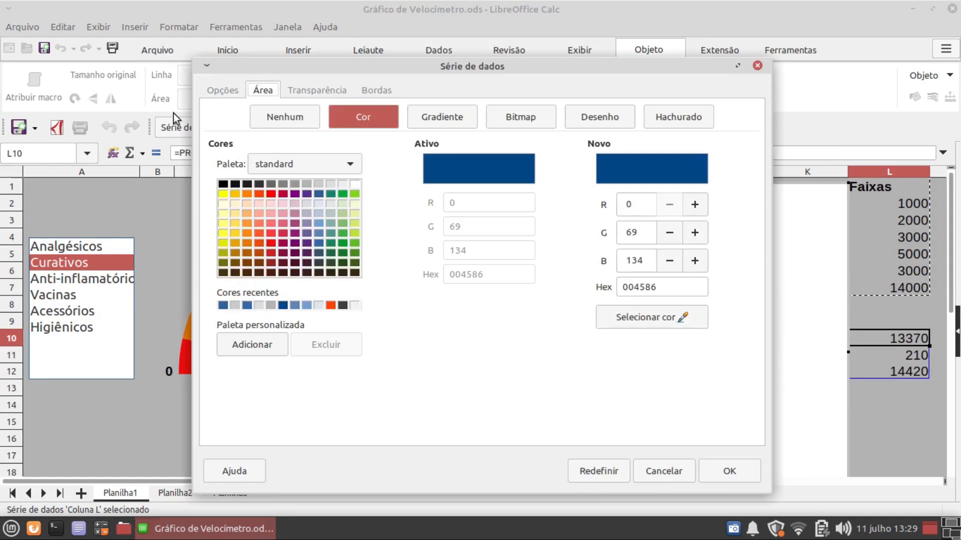
pyautogui.click(220, 90)
pyautogui.click(226, 127)
pyautogui.click(221, 174)
pyautogui.moveTo(220, 173); pyautogui.dragTo(222, 190)
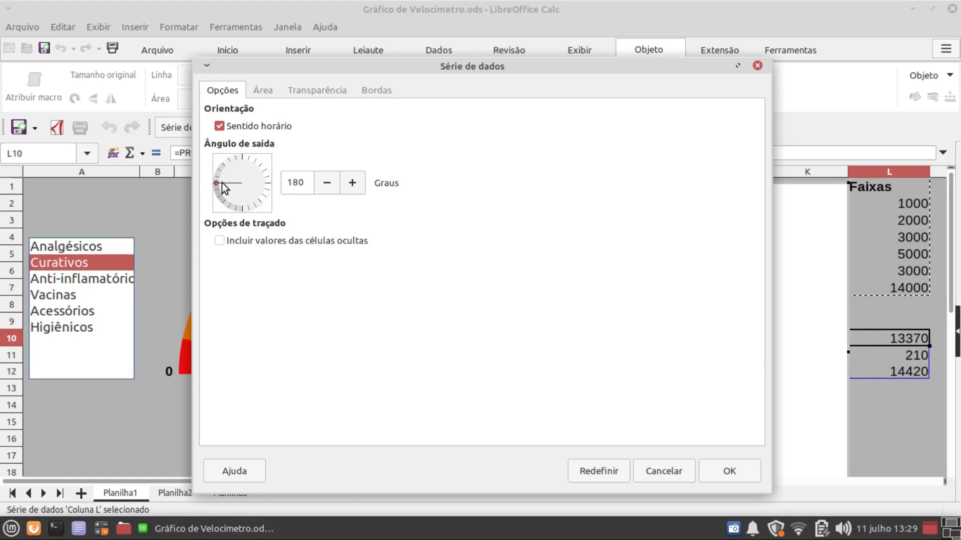
pyautogui.click(716, 465)
pyautogui.click(231, 424)
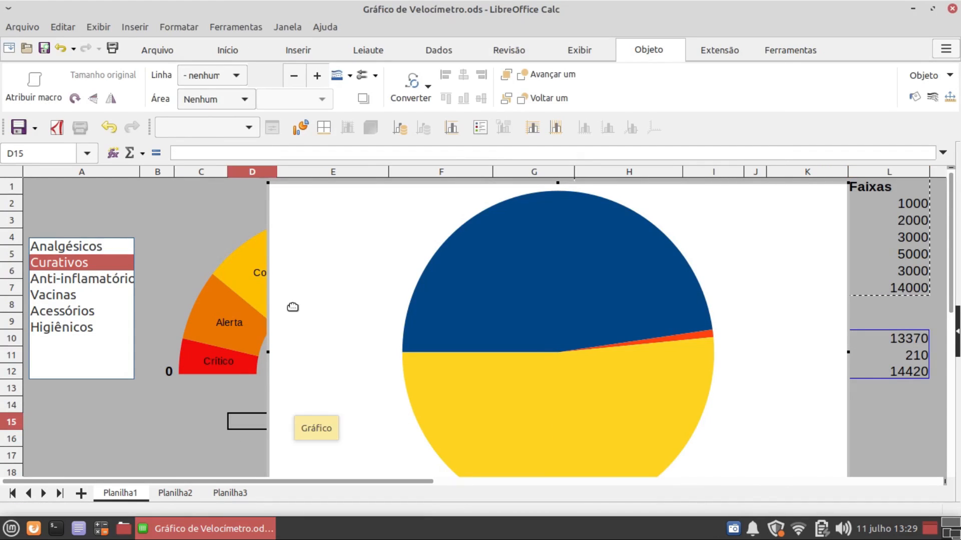
# Remove the pie chart's background fill and move the chart beside the gauge, over the product and divider tables.
pyautogui.click(326, 129)
pyautogui.click(221, 91)
pyautogui.click(261, 91)
pyautogui.click(276, 119)
pyautogui.click(730, 472)
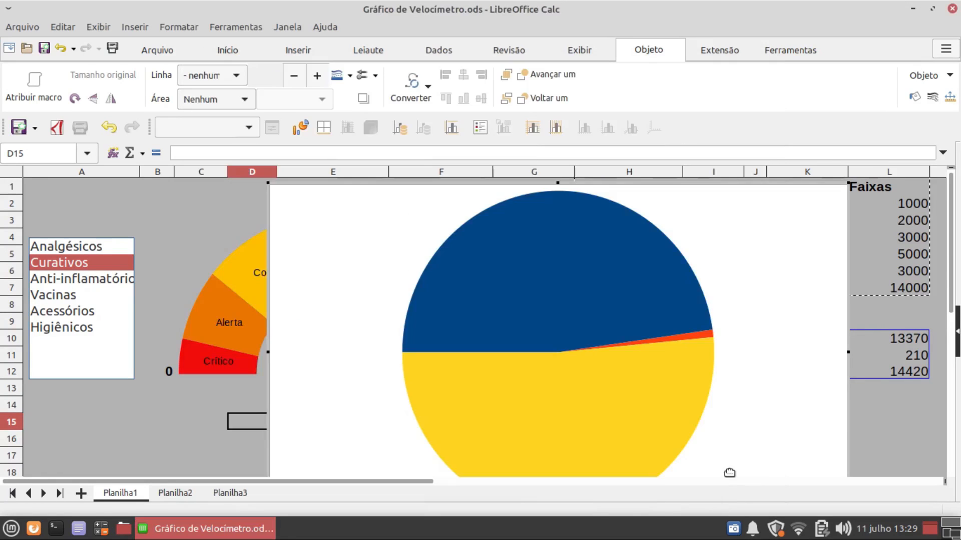
pyautogui.click(244, 443)
pyautogui.moveTo(498, 368); pyautogui.dragTo(638, 367)
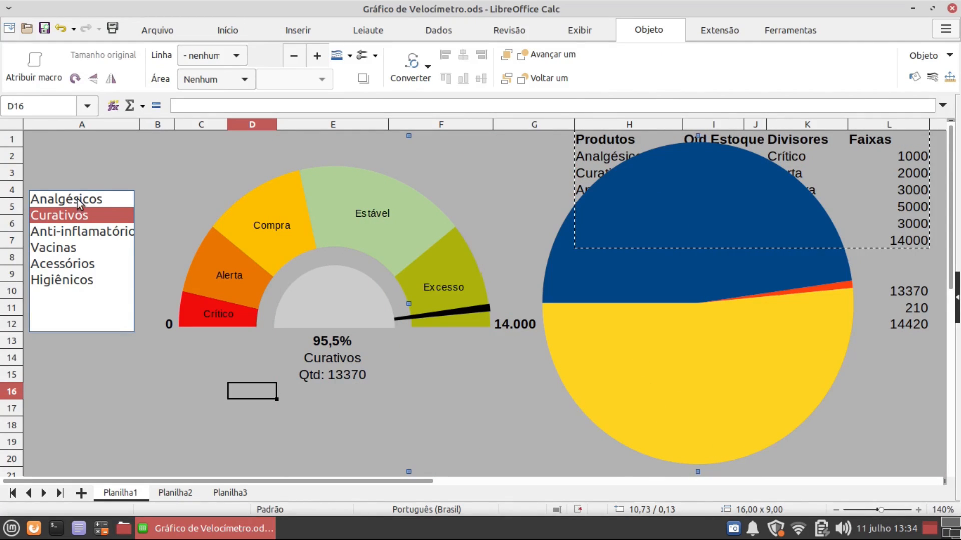
# Run through the product list from Analgésicos down to Higiênicos and back to compare the pie slices with the gauge pointer.
pyautogui.click(77, 199)
pyautogui.press('Down')
pyautogui.press('Down')
pyautogui.press('Down')
pyautogui.press('Down')
pyautogui.press('Down')
pyautogui.press('Up')
pyautogui.press('Up')
pyautogui.press('Up')
pyautogui.press('Up')
pyautogui.press('Down')
pyautogui.press('Down')
pyautogui.press('Down')
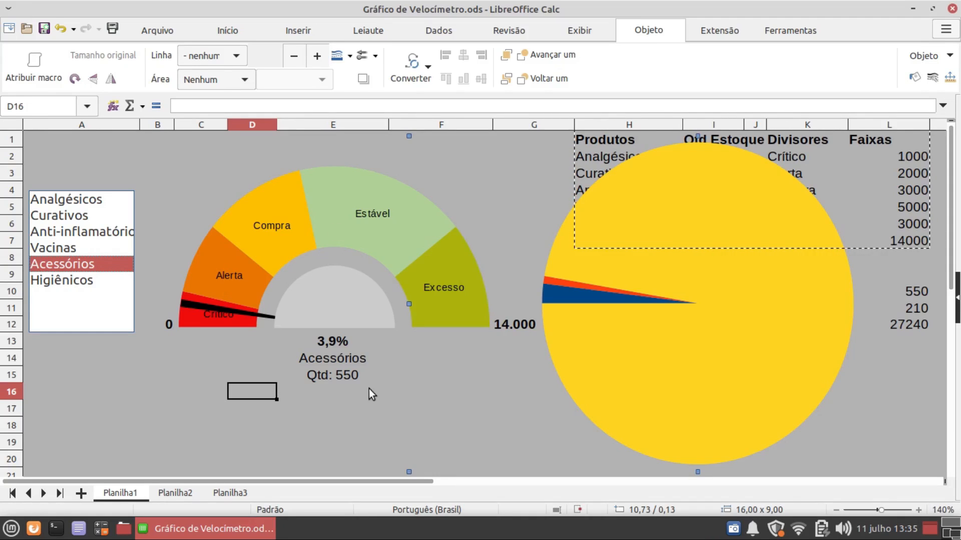
# Choose Higiênicos and step up and down the list, ending on Vacinas, to follow the pointer slice in both charts.
pyautogui.click(76, 281)
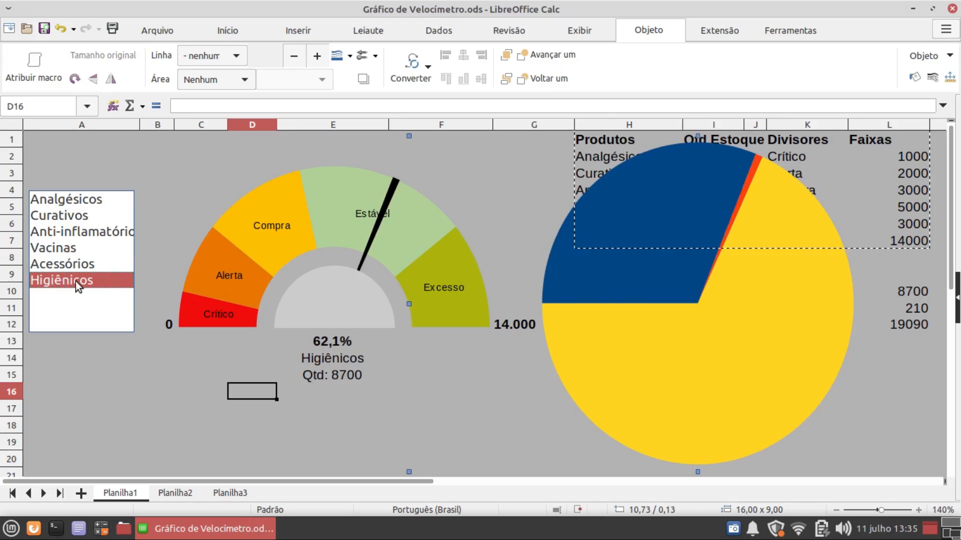
pyautogui.press('Up')
pyautogui.press('Up')
pyautogui.press('Up')
pyautogui.press('Up')
pyautogui.press('Down')
pyautogui.press('Down')
pyautogui.press('Down')
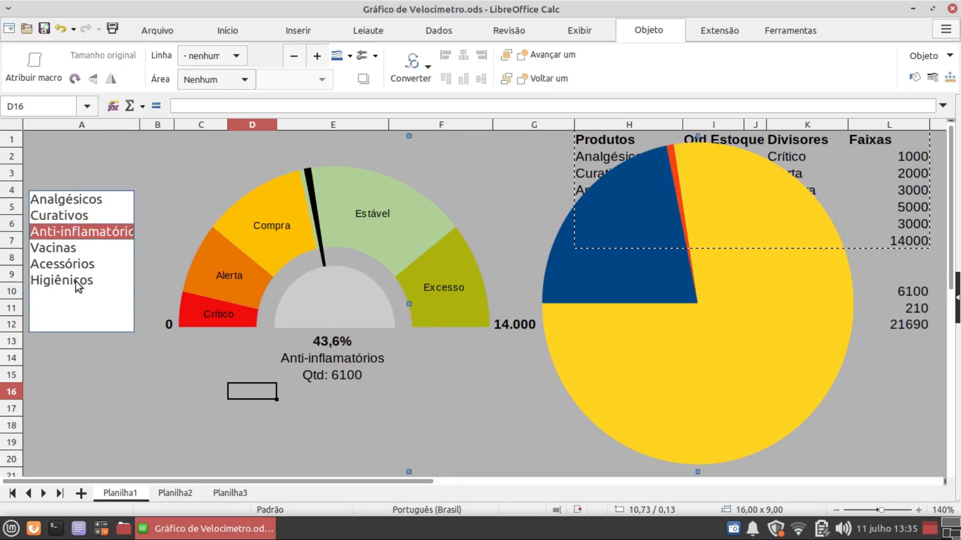
pyautogui.press('Up')
pyautogui.press('Up')
pyautogui.press('Up')
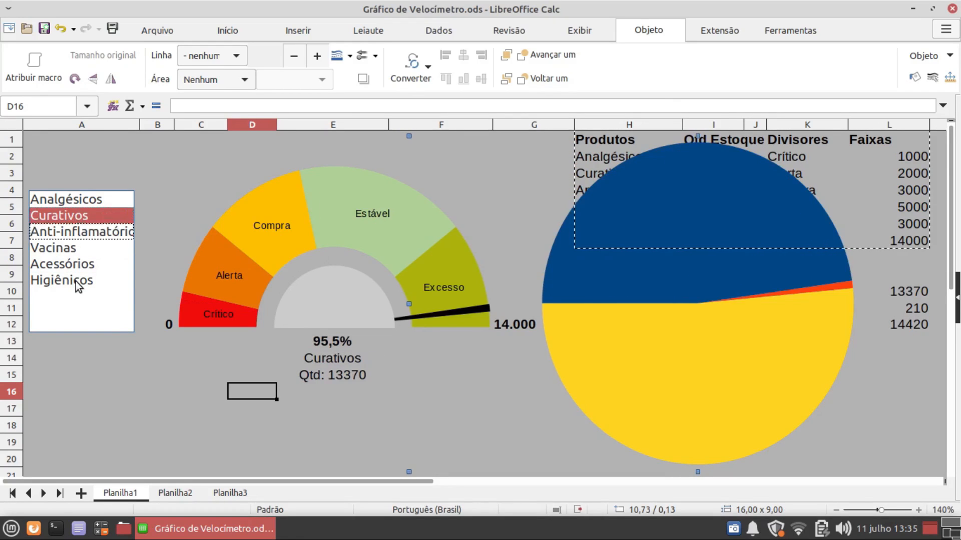
pyautogui.press('Down')
pyautogui.press('Down')
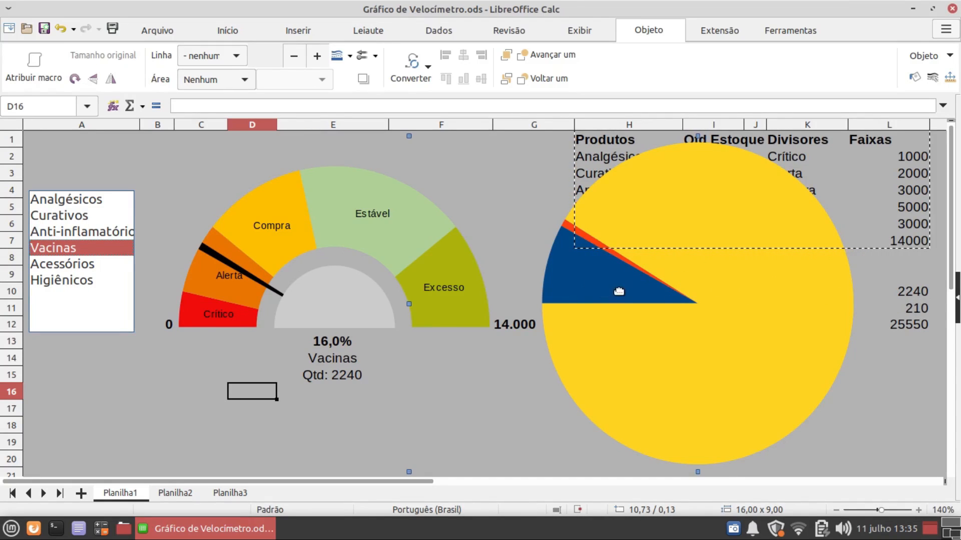
# Choose Acessórios, Anti-inflamatórios and Curativos in turn to check how the pie slices match the gauge pointer.
pyautogui.click(60, 263)
pyautogui.click(72, 231)
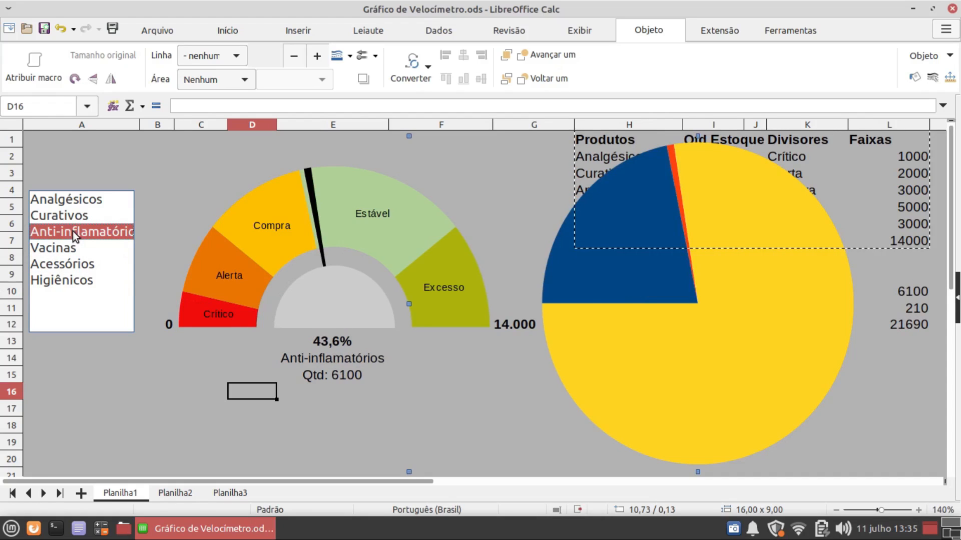
pyautogui.click(74, 216)
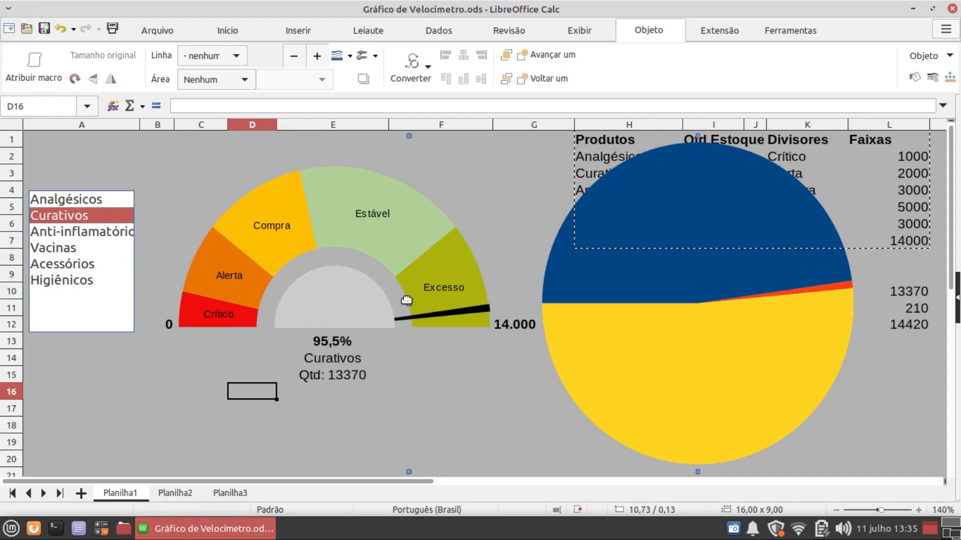
# Change the pointer's Espessura formula in L11 to =L7*3%.
pyautogui.click(915, 311)
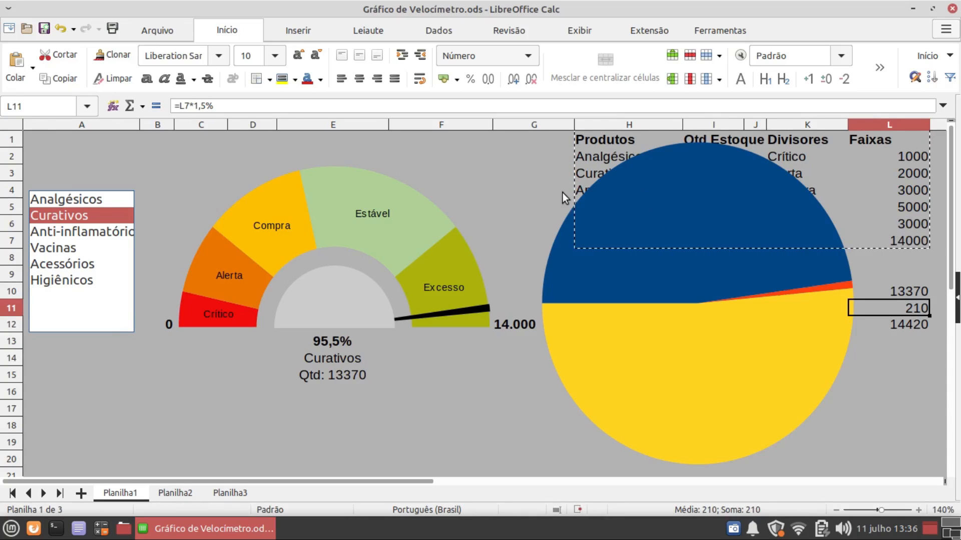
pyautogui.click(202, 109)
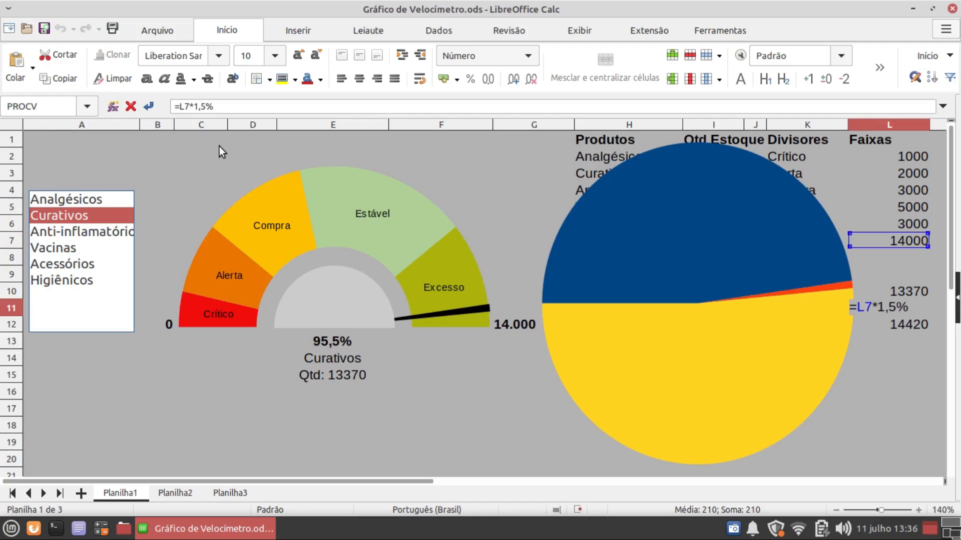
pyautogui.press('BackSpace')
pyautogui.press('BackSpace')
pyautogui.press('BackSpace')
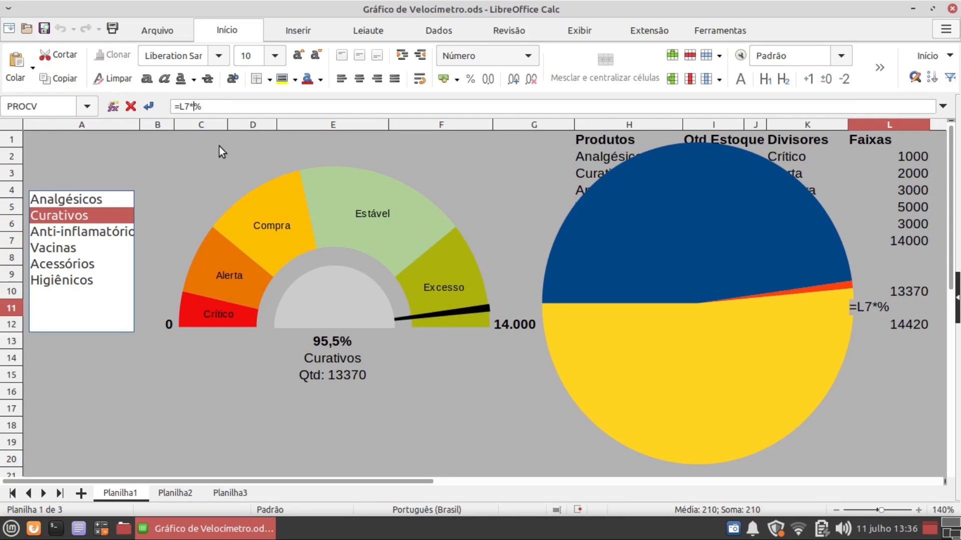
pyautogui.write('3')
pyautogui.press('Return')
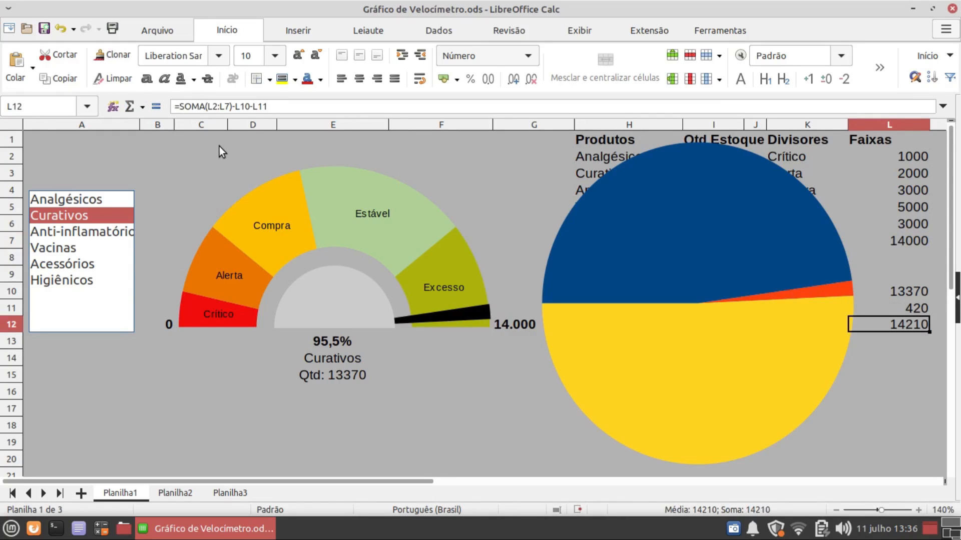
# Switch between Acessórios, Vacinas and Anti-inflamatórios in the product list to examine the pointer at 3% thickness.
pyautogui.press('Up')
pyautogui.click(86, 262)
pyautogui.click(74, 247)
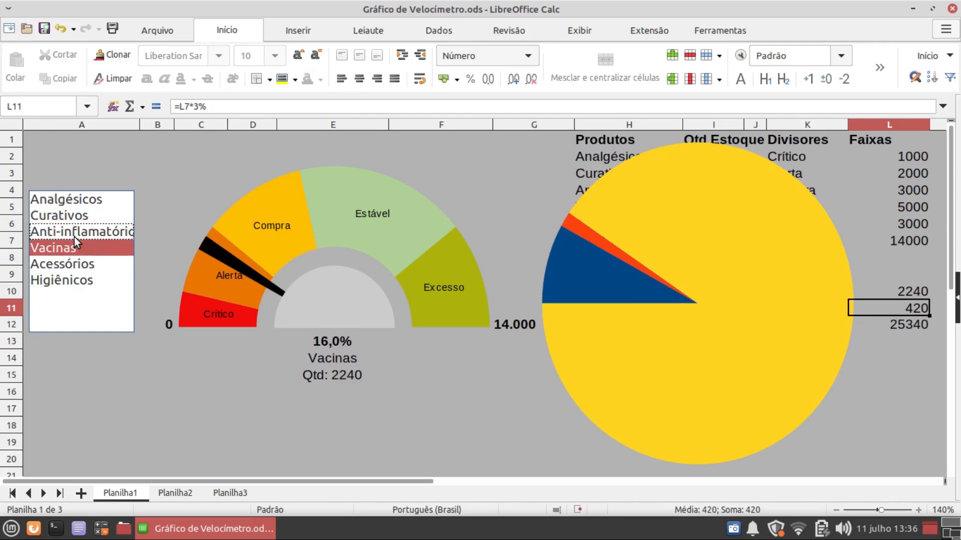
pyautogui.click(74, 236)
pyautogui.click(69, 270)
pyautogui.click(71, 254)
# Change the pointer's Espessura formula in L11 to =L7*1%.
pyautogui.click(196, 114)
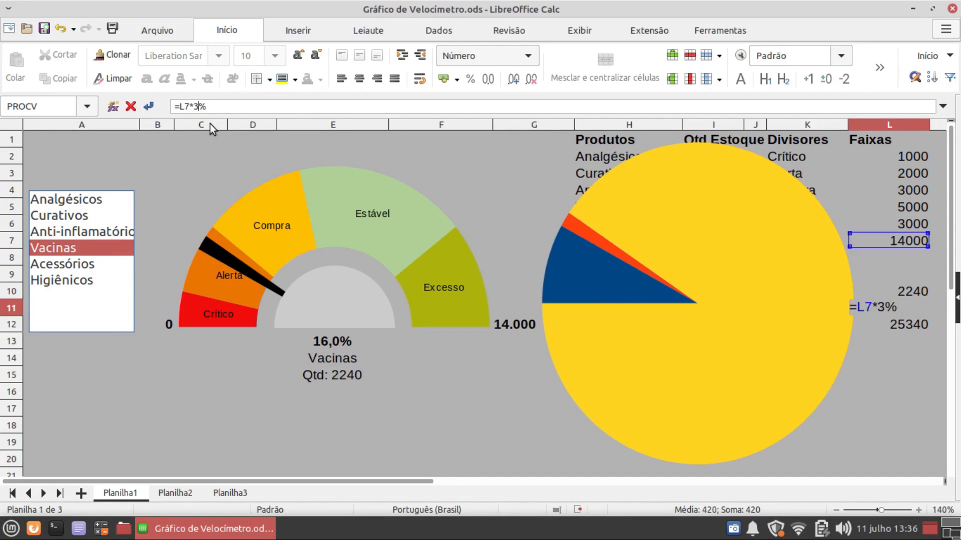
pyautogui.press('BackSpace')
pyautogui.write('1')
pyautogui.press('Return')
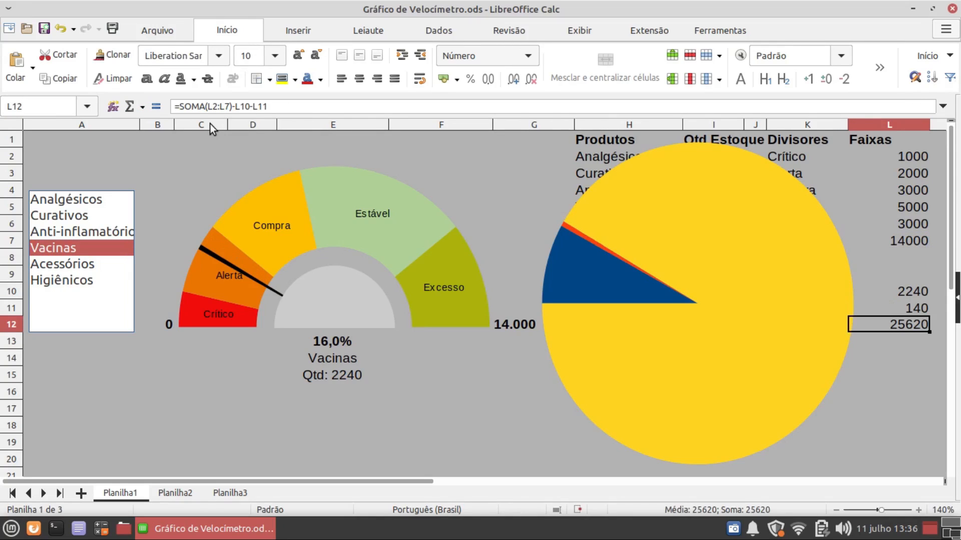
# Switch between Curativos, Anti-inflamatórios, Vacinas and Acessórios to examine the pointer at 1% thickness, ending on Anti-inflamatórios.
pyautogui.click(74, 217)
pyautogui.click(82, 231)
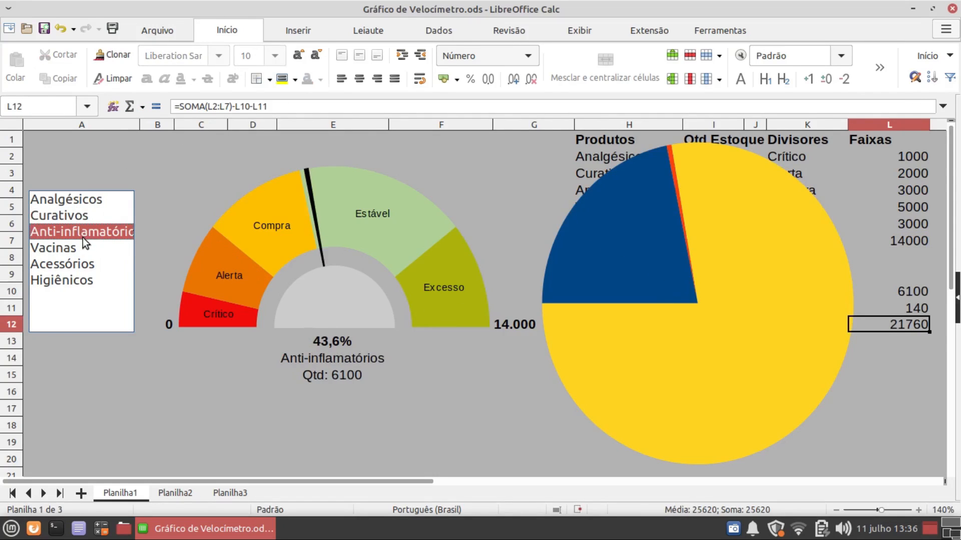
pyautogui.click(84, 243)
pyautogui.click(86, 261)
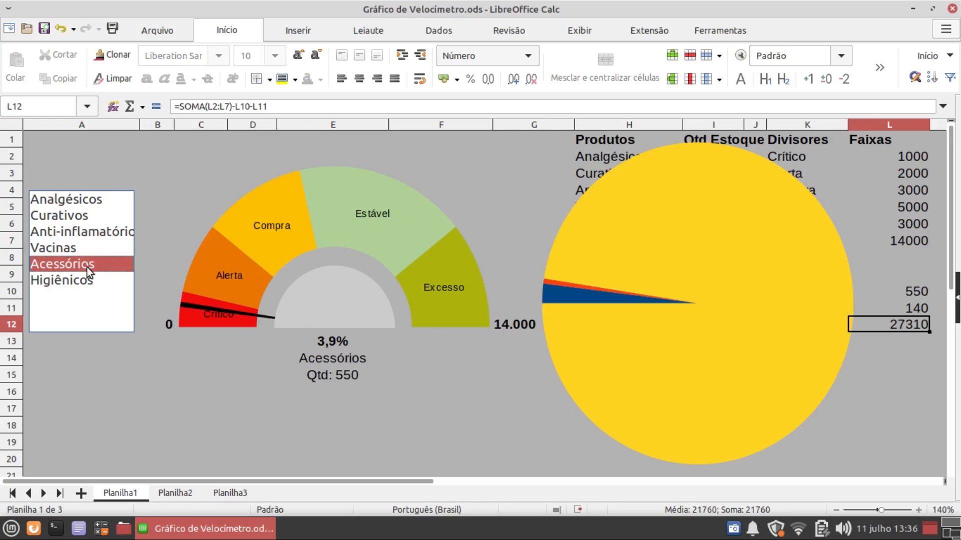
pyautogui.click(82, 218)
pyautogui.click(77, 235)
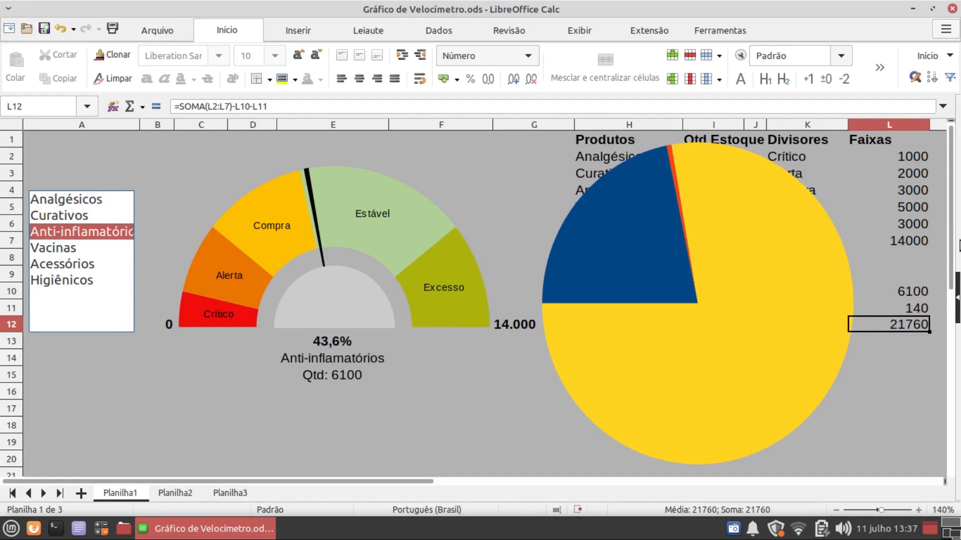
# Set the pointer's Espessura formula in L11 to =L7*1,5%.
pyautogui.click(903, 307)
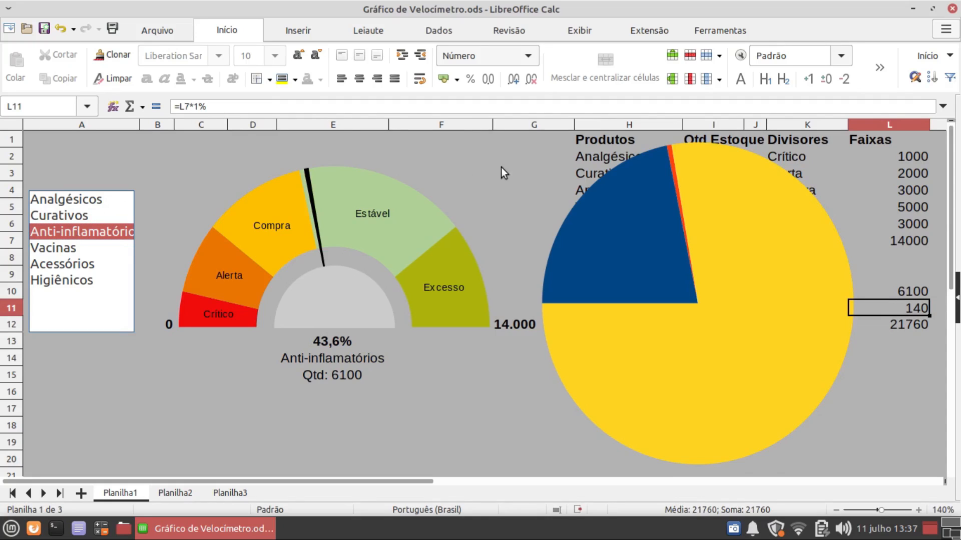
pyautogui.click(200, 106)
pyautogui.write(',5')
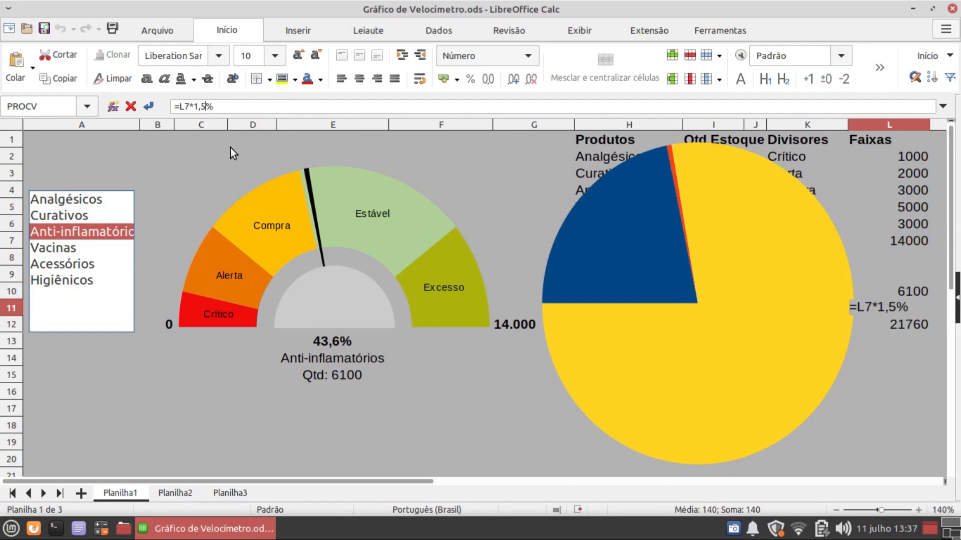
pyautogui.press('Return')
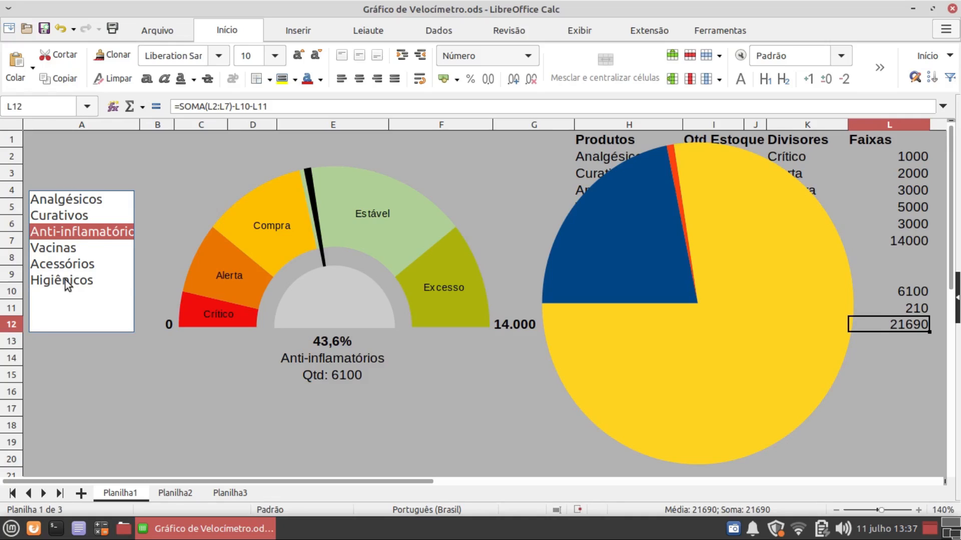
# Switch between Higiênicos, Acessórios, Vacinas and Anti-inflamatórios in the product list to examine the pointer at 1,5% thickness.
pyautogui.click(65, 280)
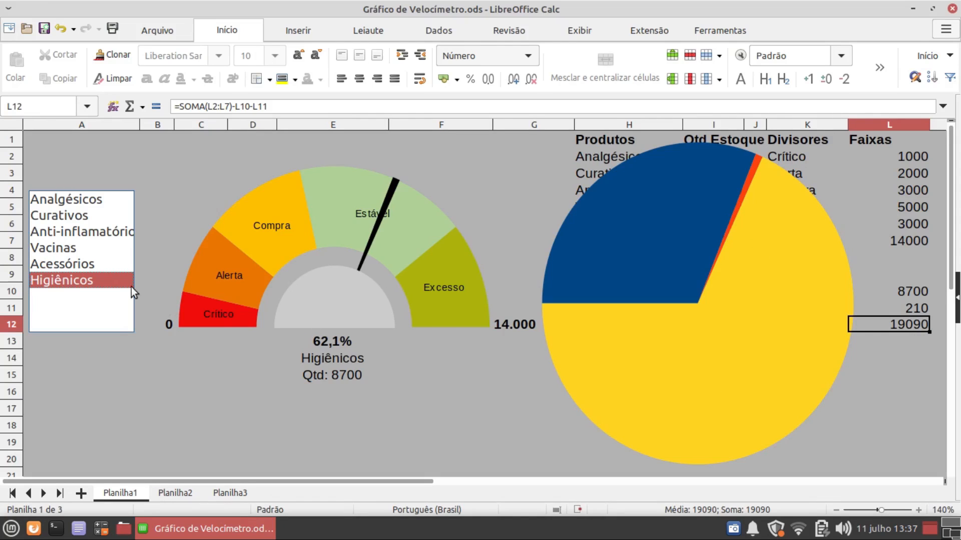
pyautogui.click(76, 268)
pyautogui.click(76, 247)
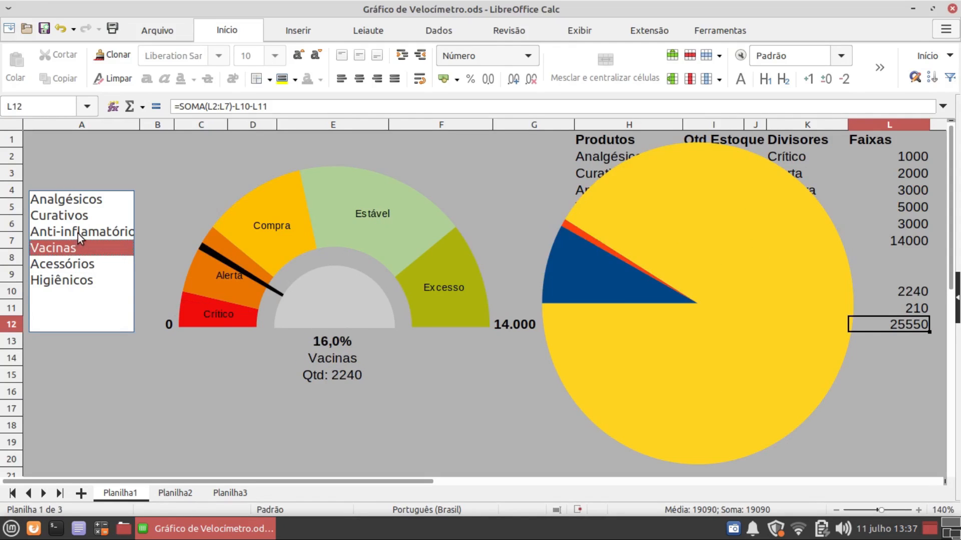
pyautogui.click(77, 233)
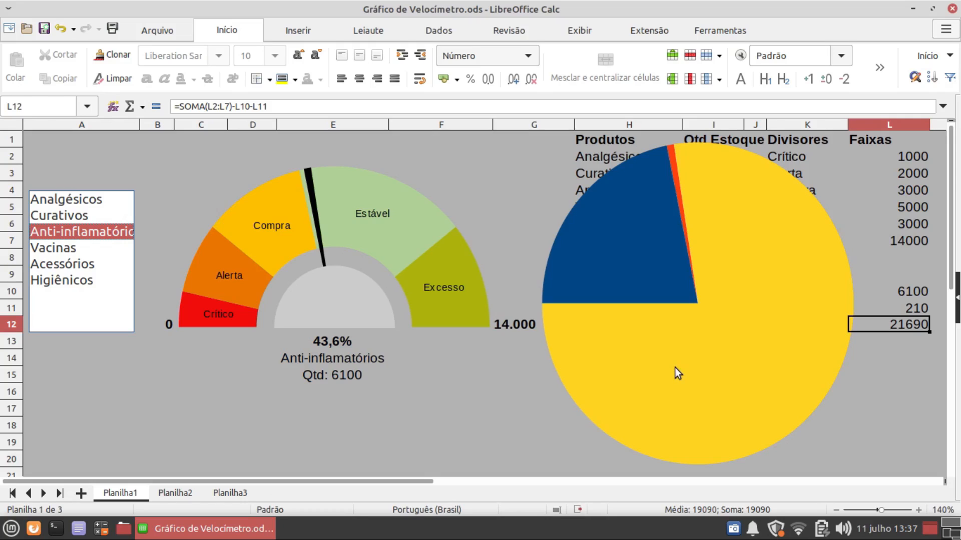
# Examine the Faixas values in L2:L7 and the pointer formulas in L10, L11 and L12 against the pie chart slices.
pyautogui.click(909, 238)
pyautogui.moveTo(912, 164); pyautogui.dragTo(913, 239)
pyautogui.click(908, 290)
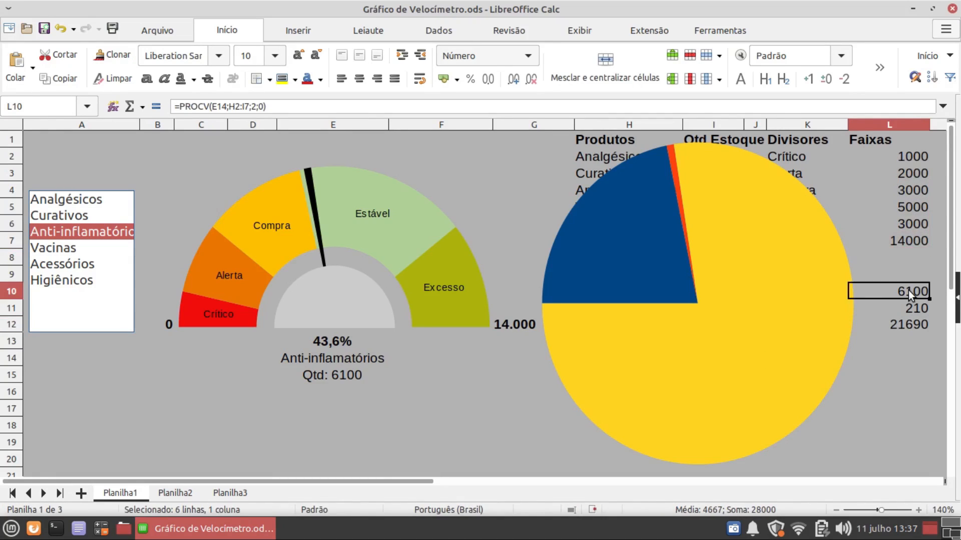
pyautogui.click(910, 305)
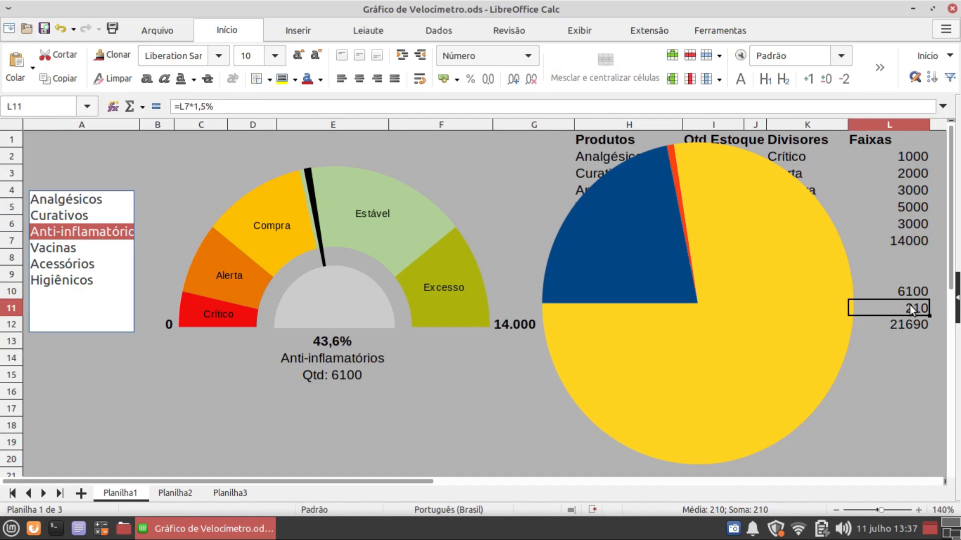
pyautogui.click(904, 322)
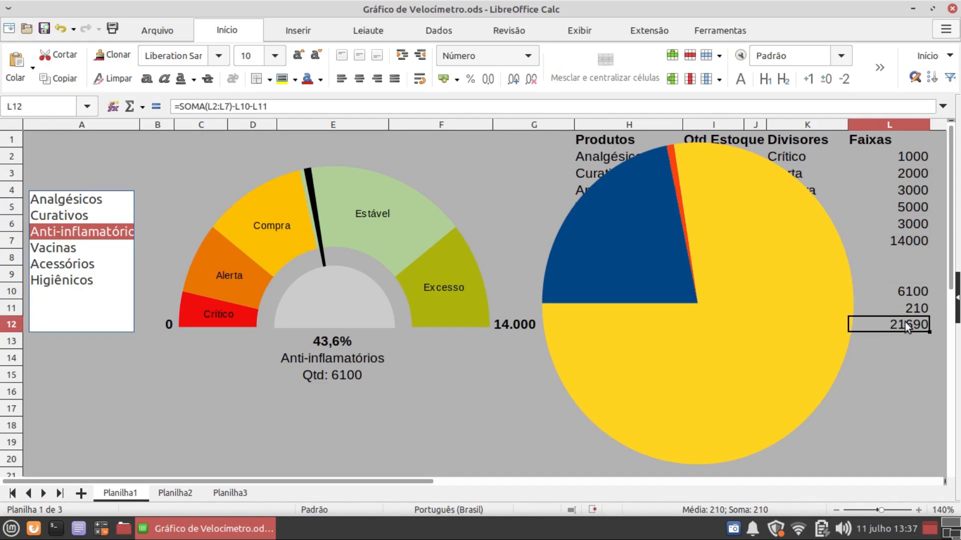
# Delete the demonstration pie chart covering the data tables.
pyautogui.click(675, 355)
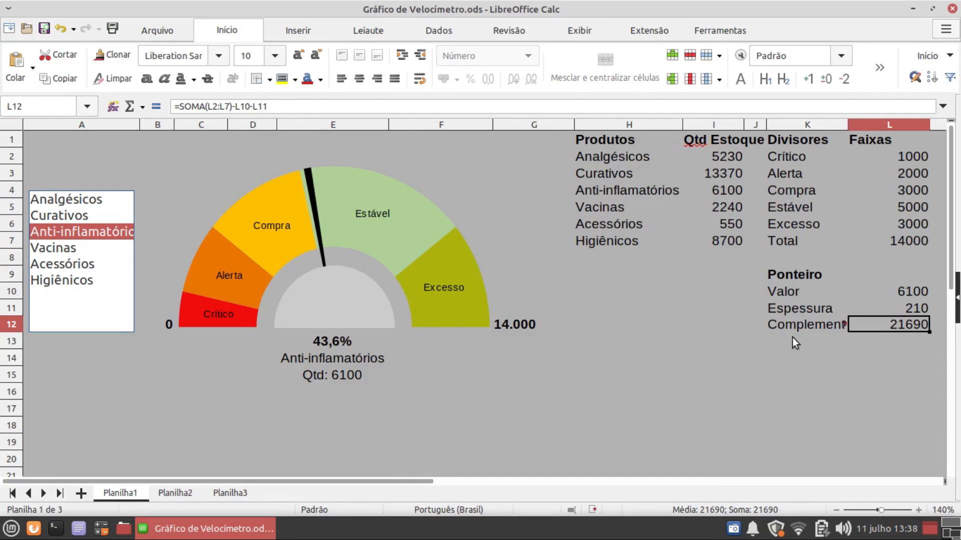
# Review the pointer's Valor, Espessura and Complemento formulas in L10:L12 and their combined sum.
pyautogui.click(886, 293)
pyautogui.click(894, 313)
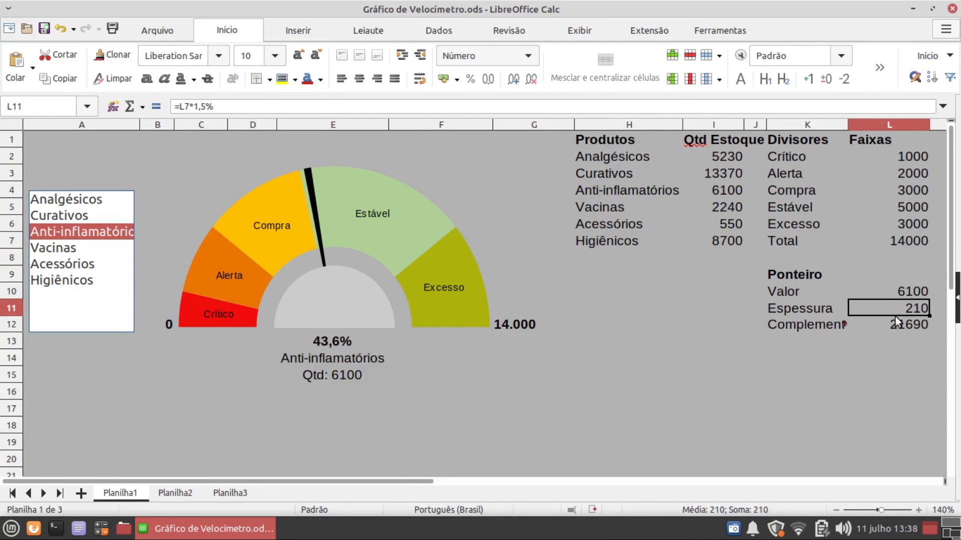
pyautogui.click(895, 323)
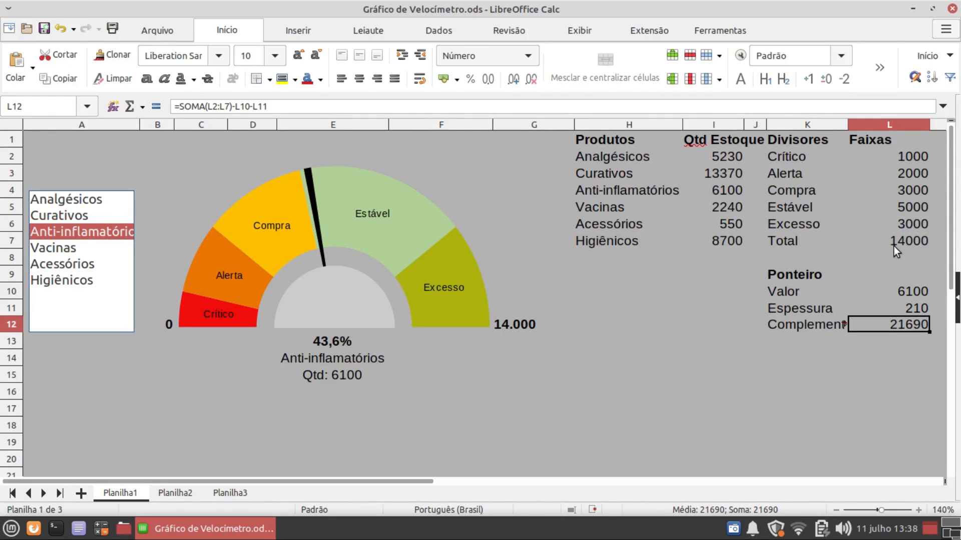
pyautogui.click(906, 292)
pyautogui.click(906, 308)
pyautogui.click(905, 322)
pyautogui.moveTo(905, 291); pyautogui.dragTo(899, 323)
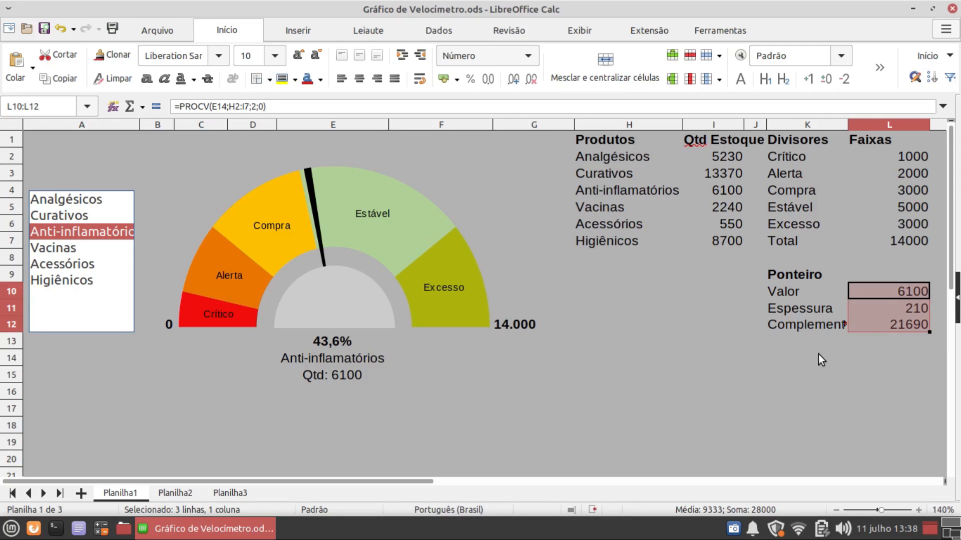
pyautogui.click(885, 326)
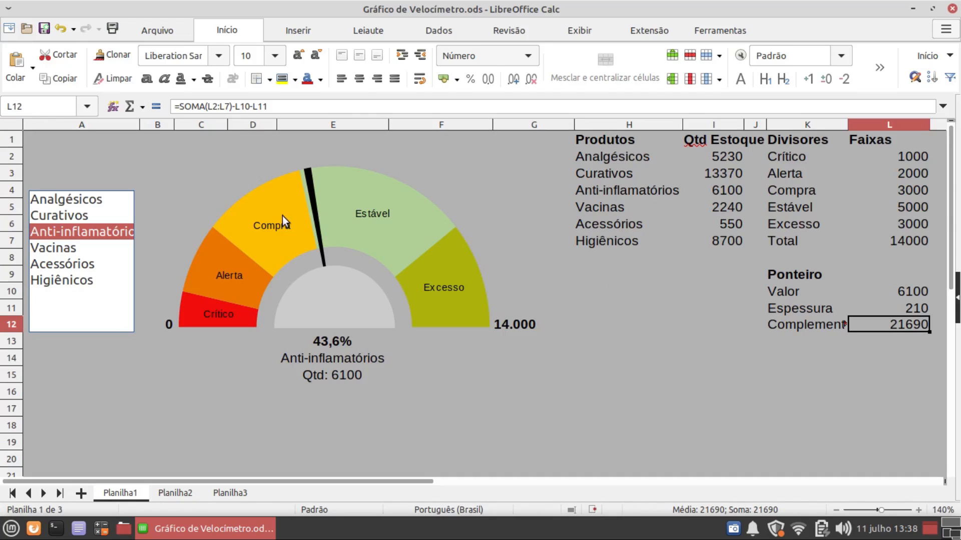
# Create a new spreadsheet and fill H1:L7 with the Produtos, Qtd Estoque, Divisores and Faixas tables from the original file.
pyautogui.click(147, 35)
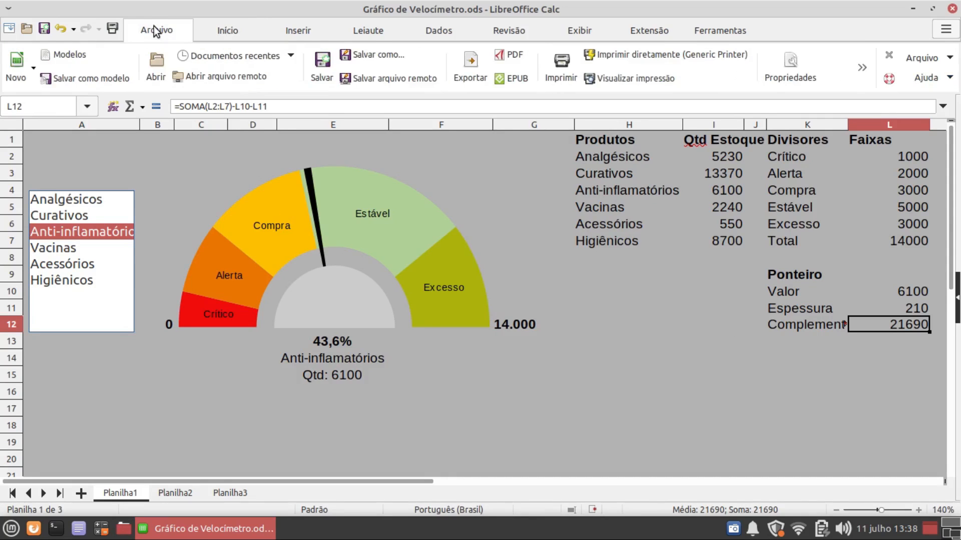
pyautogui.click(20, 60)
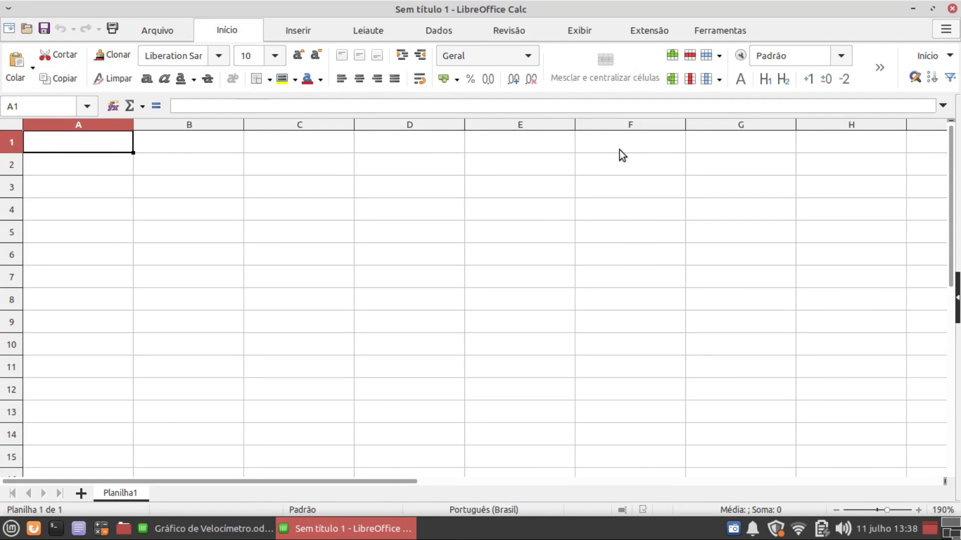
pyautogui.click(815, 146)
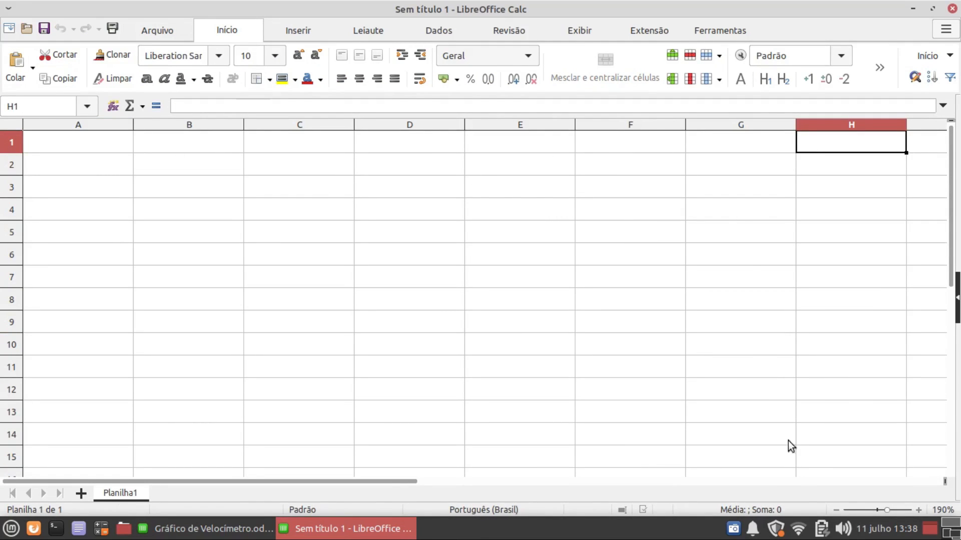
pyautogui.click(836, 509)
pyautogui.click(836, 509)
pyautogui.click(836, 509)
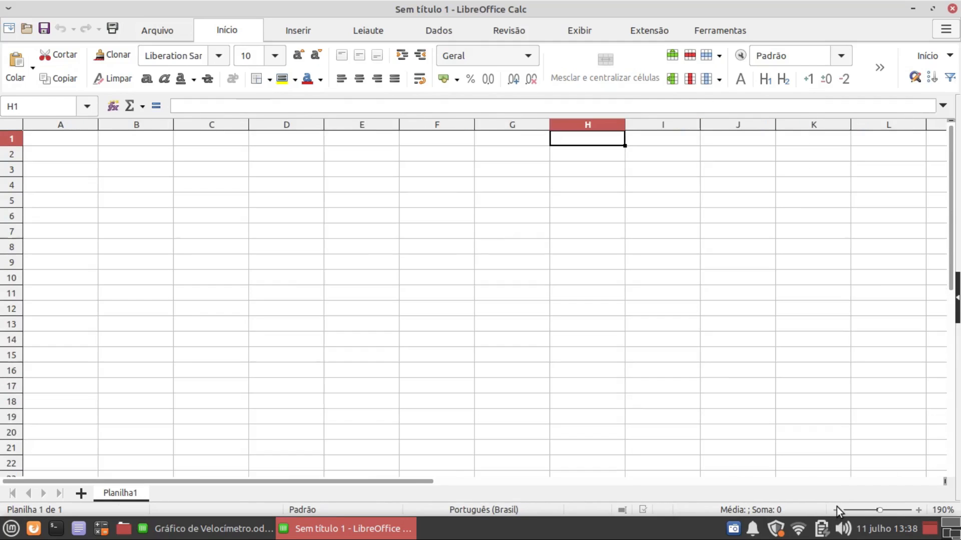
pyautogui.write('Produtos\tQtd Estoque\t\tDivisores\tFaixas Analgésicos\t5230\t\tCrítico\t1000 Curativos\t13370\t\tAlerta\t2000 Anti-inflamatórios\t6100\t\tCompra\t3000 Vacinas\t2240\t\tEstável\t5000 Acessórios\t550\t\tExcesso\t3000 Higiênicos\t8700\t\tTotal\t14000')
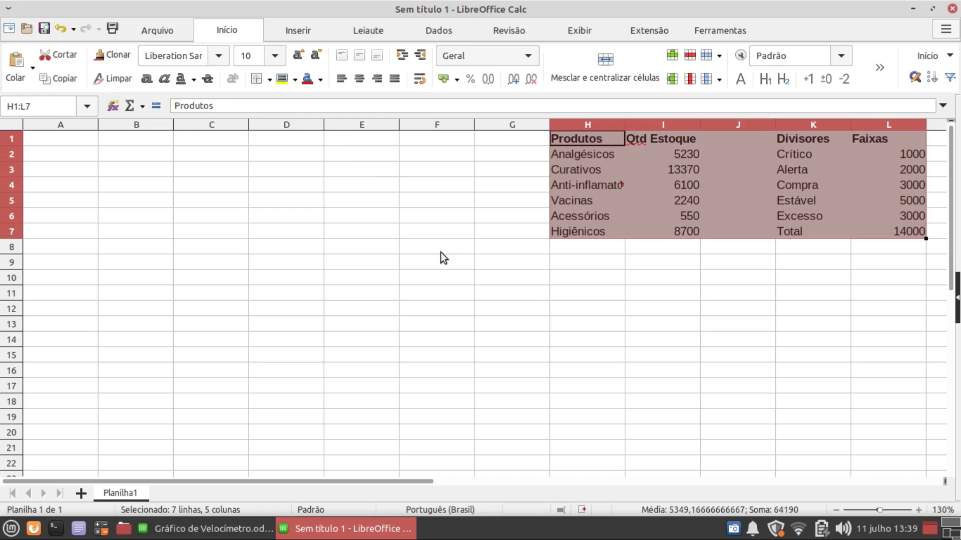
# Remove the background fill from the tables in H1:L7.
pyautogui.click(295, 80)
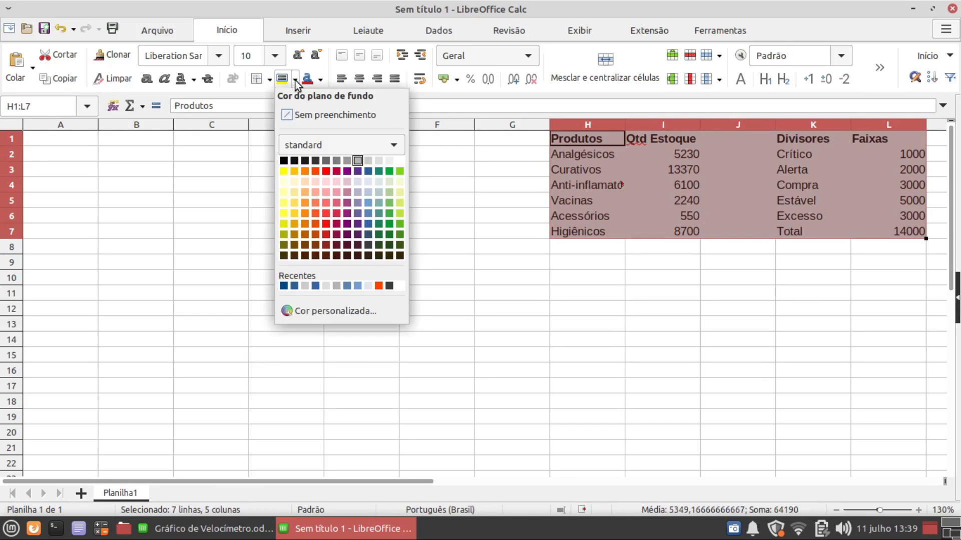
pyautogui.click(305, 118)
pyautogui.click(586, 274)
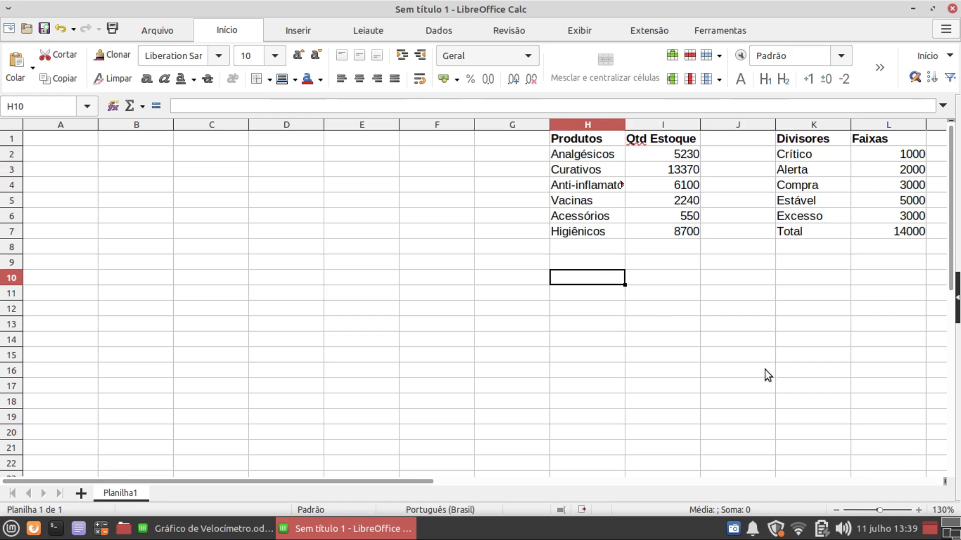
# Narrow the empty column J between the product and divider tables and review both tables.
pyautogui.click(833, 510)
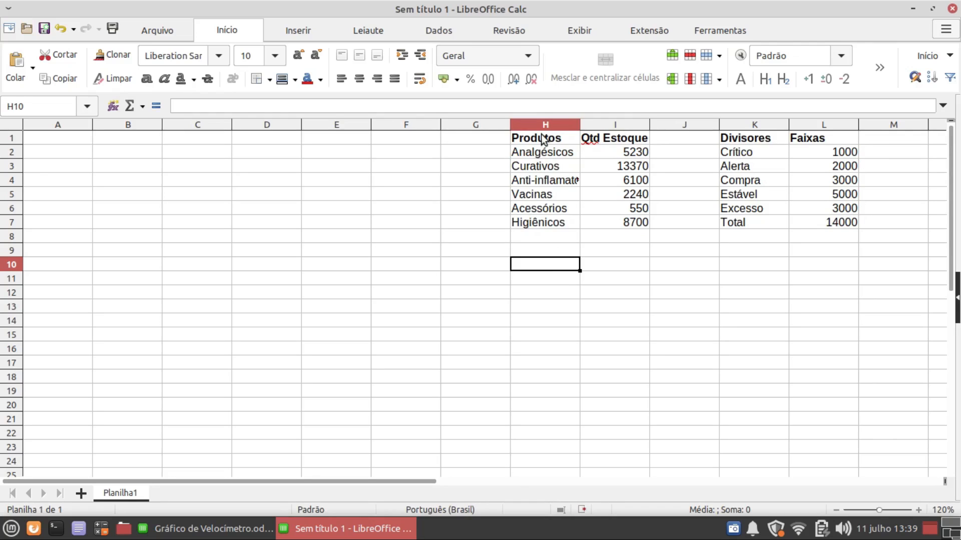
pyautogui.click(562, 133)
pyautogui.moveTo(561, 131); pyautogui.dragTo(635, 218)
pyautogui.moveTo(719, 125); pyautogui.dragTo(794, 224)
pyautogui.click(661, 265)
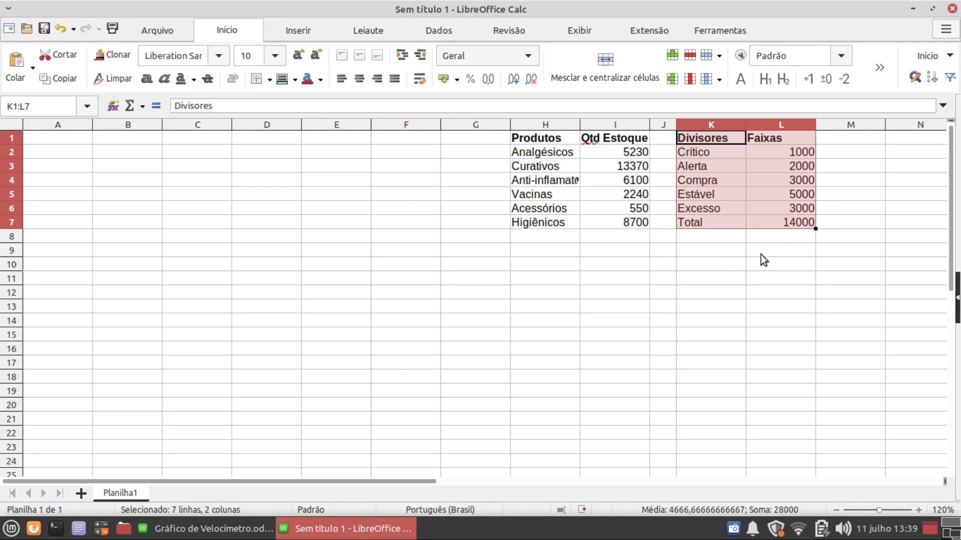
# Enter the heading Ponteiro in K9 and make it bold.
pyautogui.click(707, 252)
pyautogui.write('P')
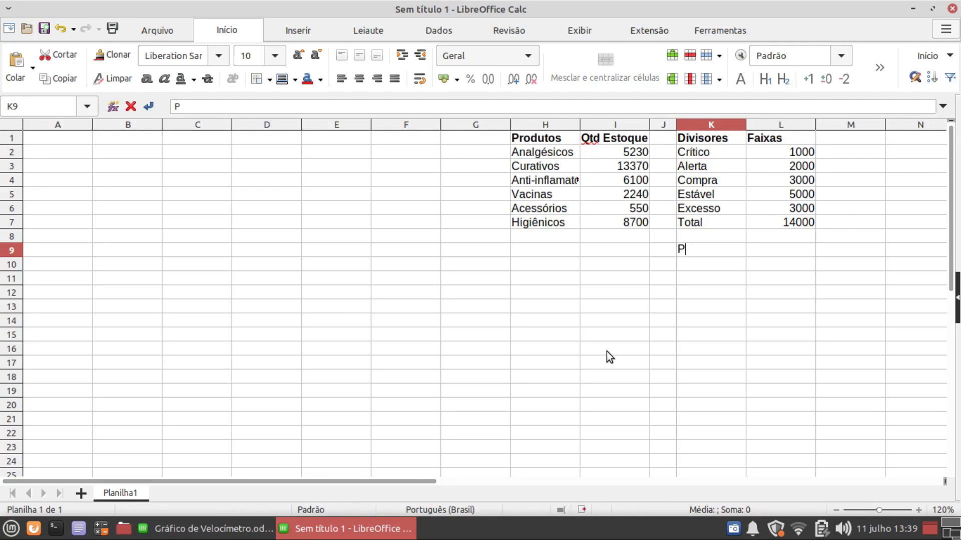
pyautogui.write('onteiro')
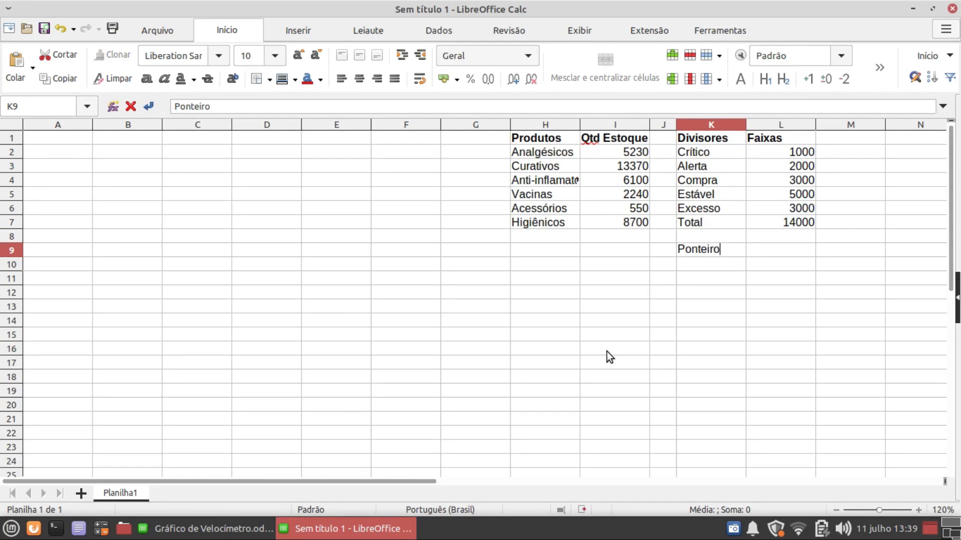
pyautogui.press('Return')
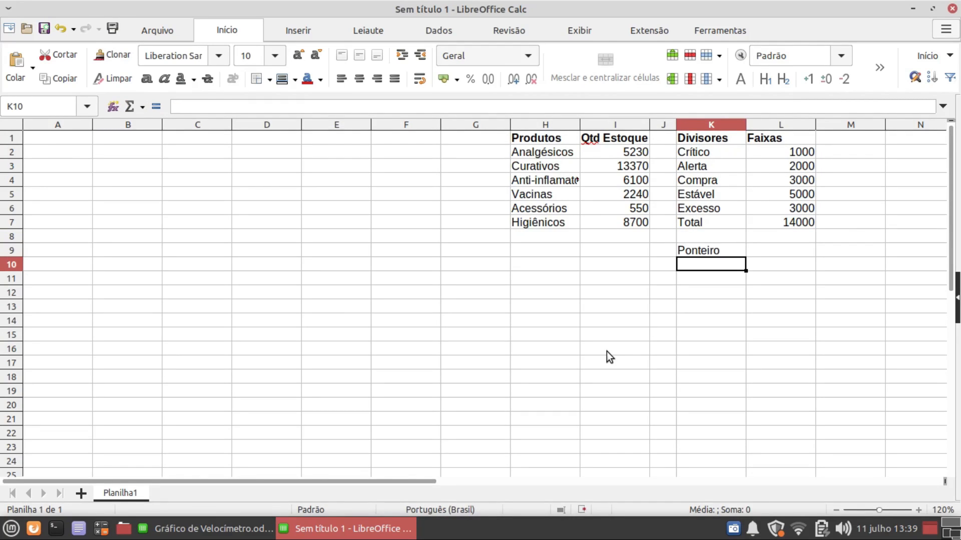
pyautogui.click(694, 253)
pyautogui.click(140, 81)
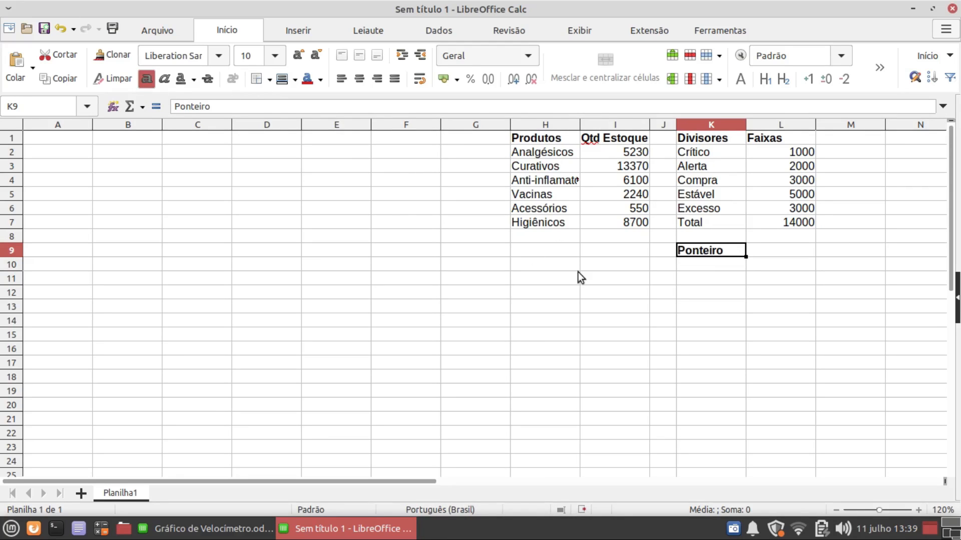
# Enter the pointer labels Valor, Espessura and Complemento in K10:K12.
pyautogui.click(715, 262)
pyautogui.write('Valor')
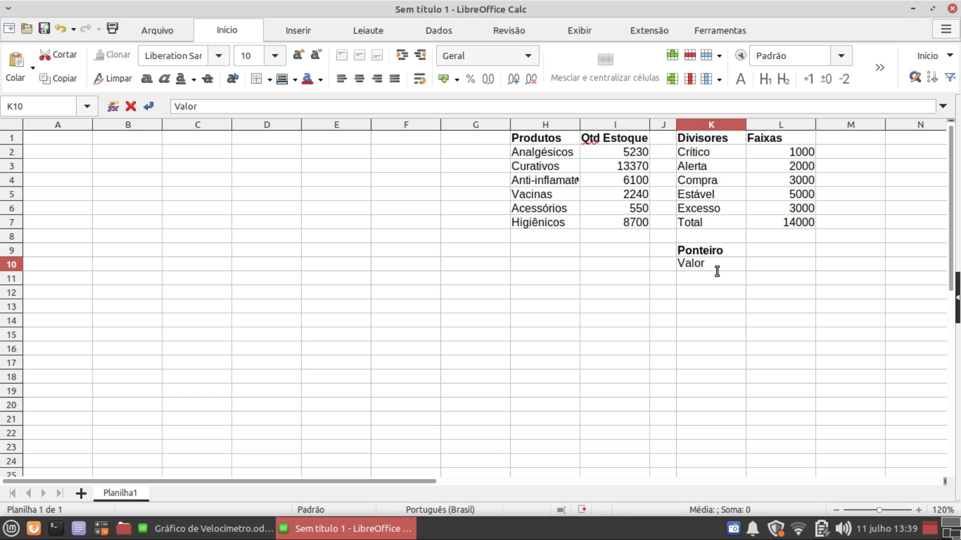
pyautogui.press('Return')
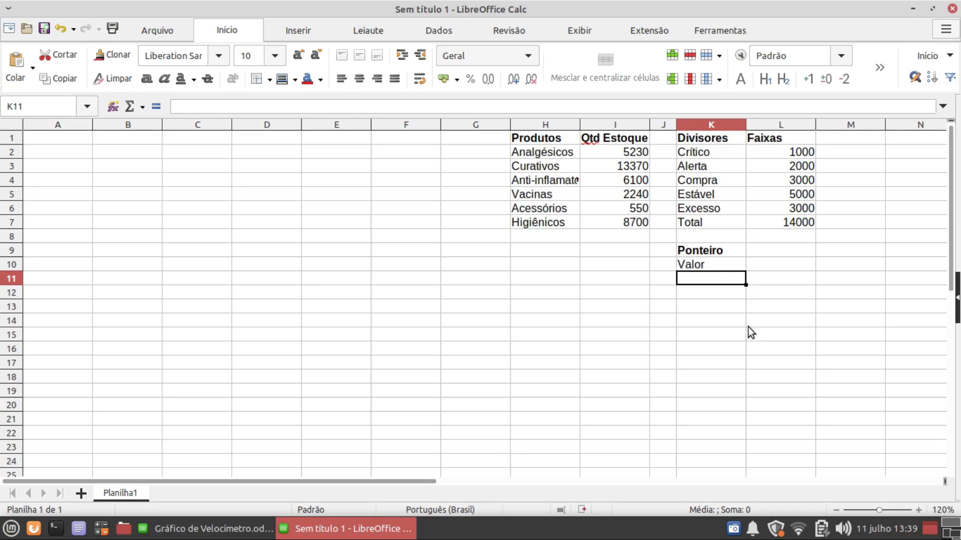
pyautogui.write('Espessura')
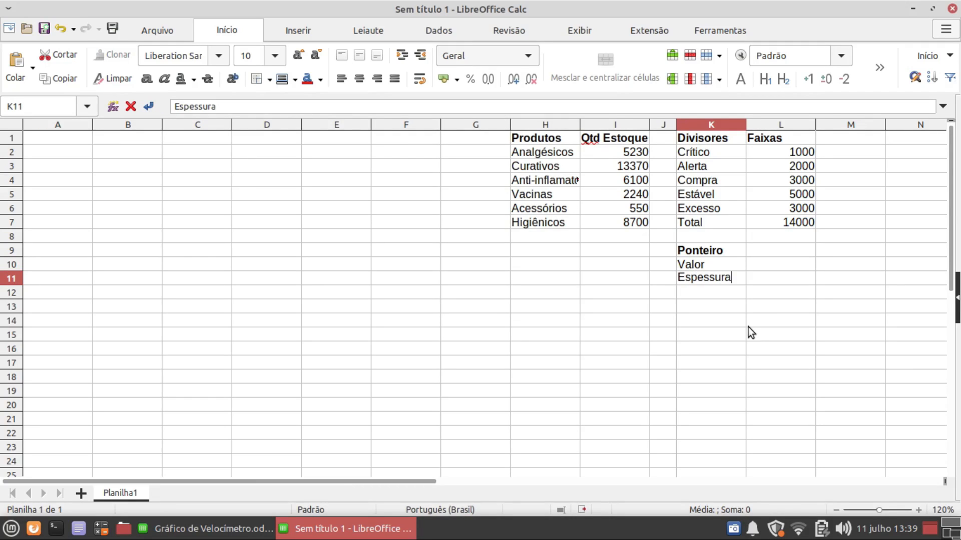
pyautogui.press('Return')
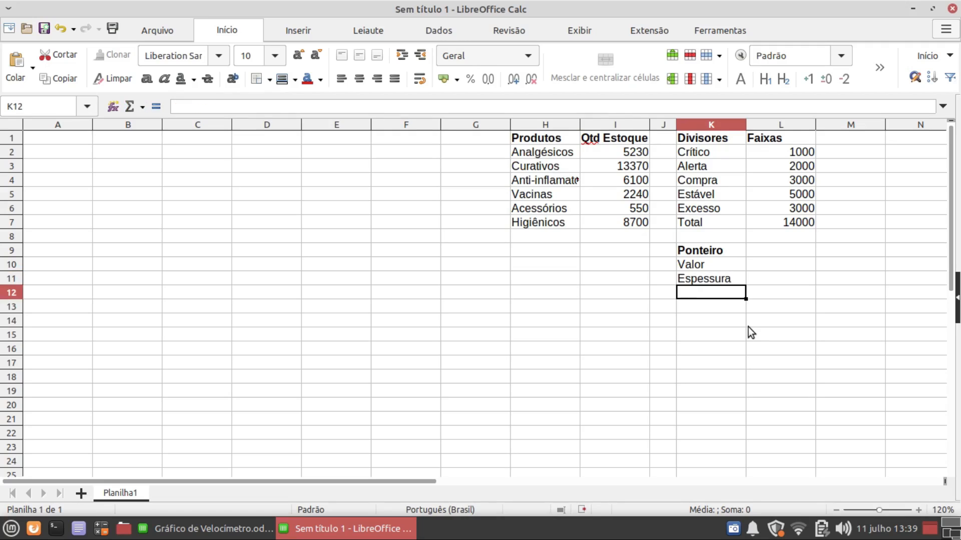
pyautogui.write('Complemento')
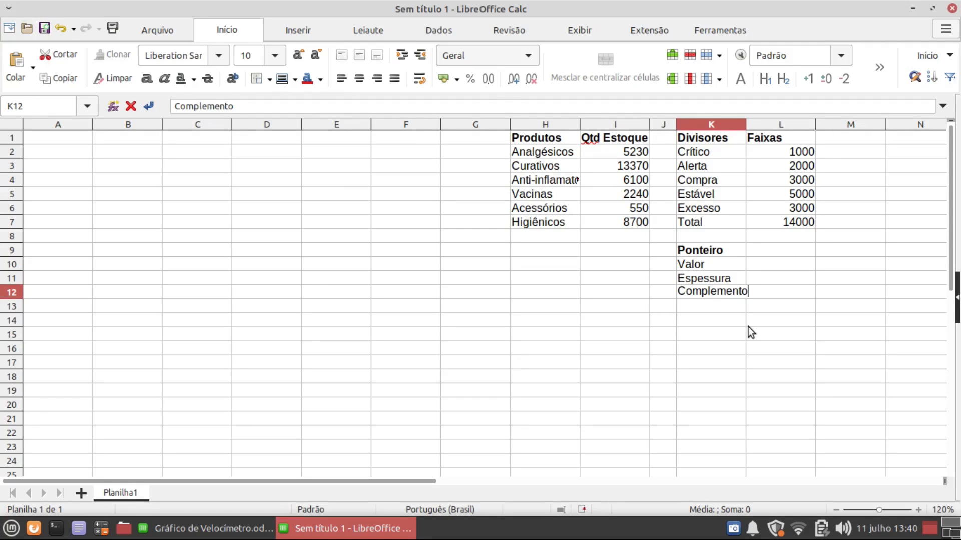
pyautogui.press('Return')
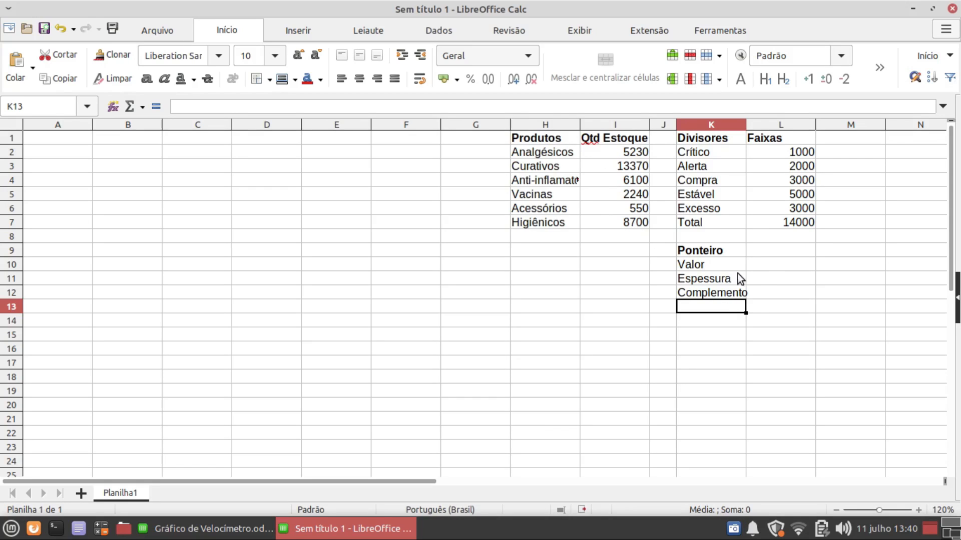
# Enter 6100 in L10 as the pointer's Valor.
pyautogui.click(767, 268)
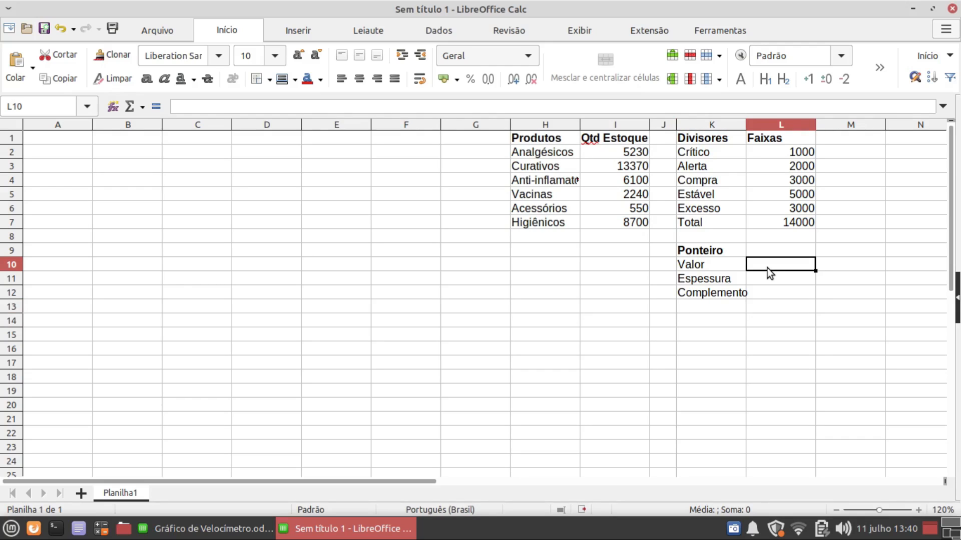
pyautogui.write('611')
pyautogui.press('BackSpace')
pyautogui.press('BackSpace')
pyautogui.write('100')
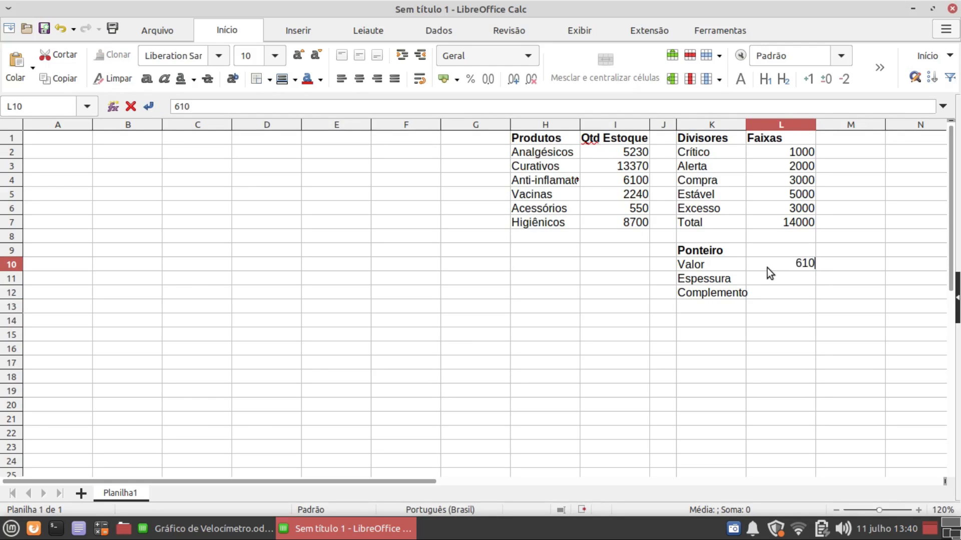
pyautogui.press('Return')
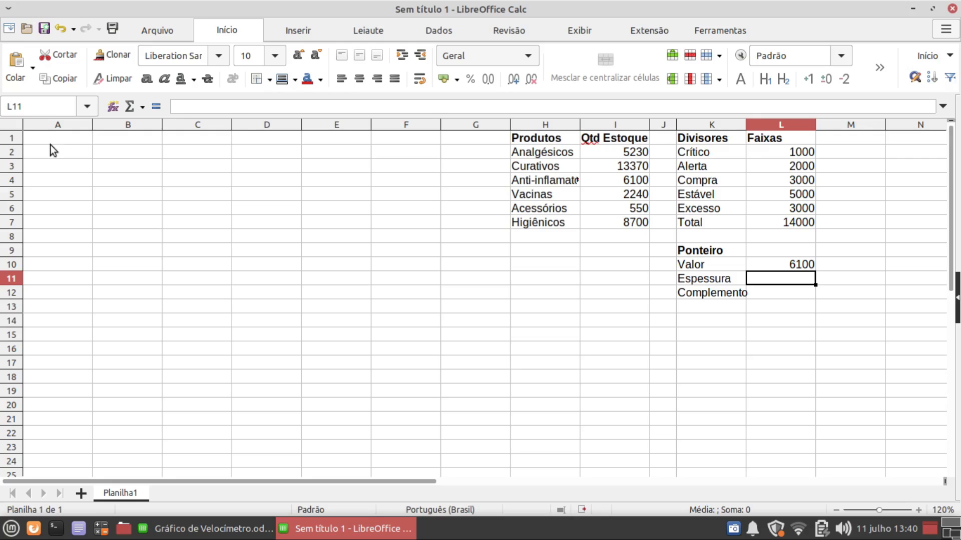
# Enter the product name Analgésicos in cell A1 as the lookup criterion.
pyautogui.click(77, 144)
pyautogui.write('A')
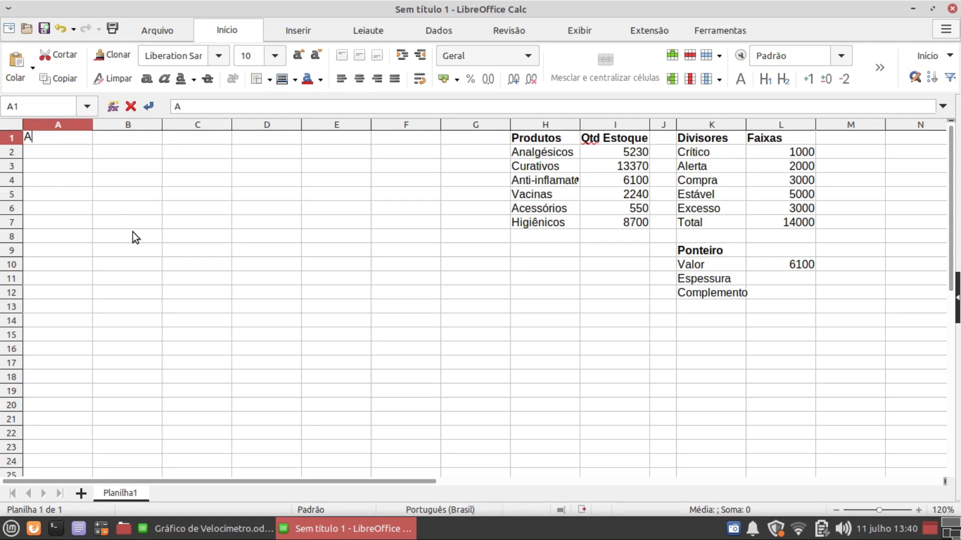
pyautogui.write('nalgésicos')
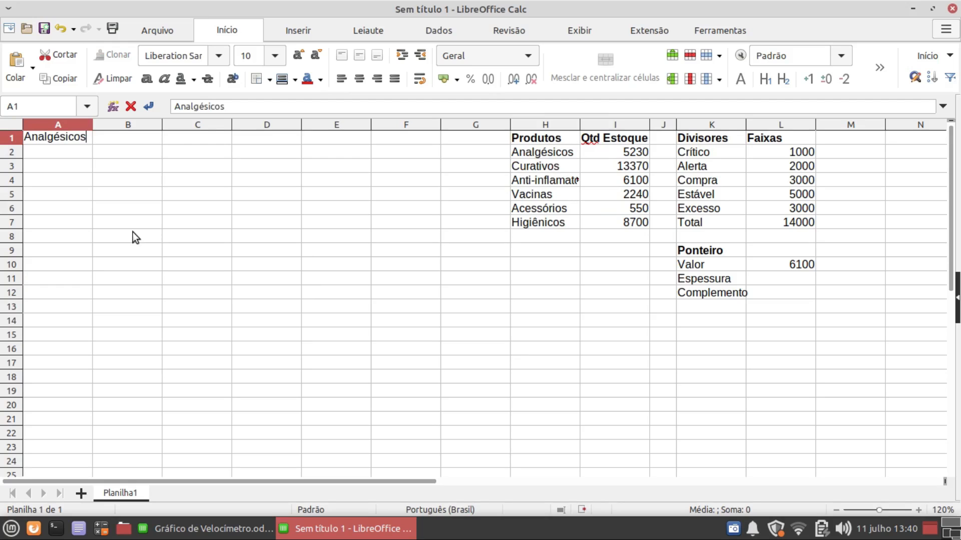
pyautogui.press('Return')
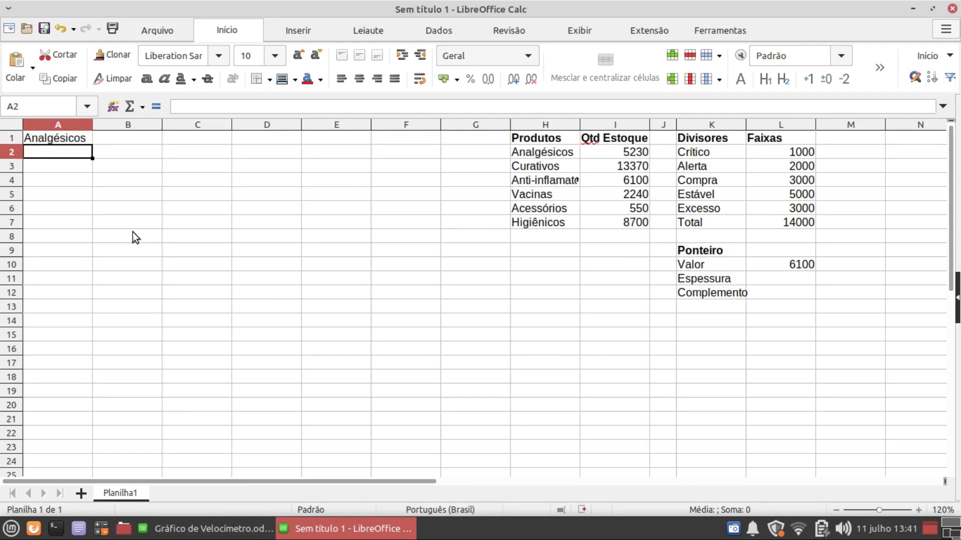
# Replace the pointer's Valor in L10 with the lookup formula =PROCV(A1;H2:I7;2;0).
pyautogui.click(780, 264)
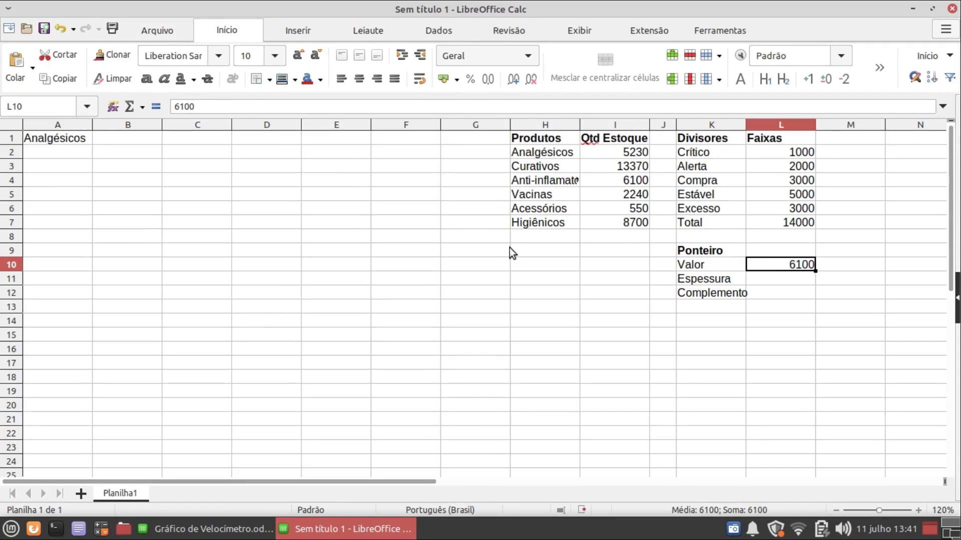
pyautogui.doubleClick(201, 106)
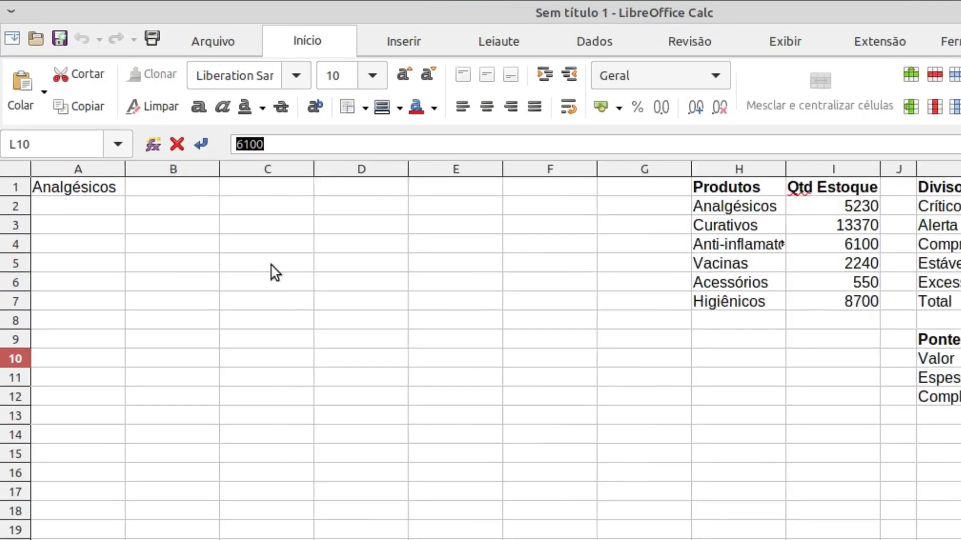
pyautogui.write('=')
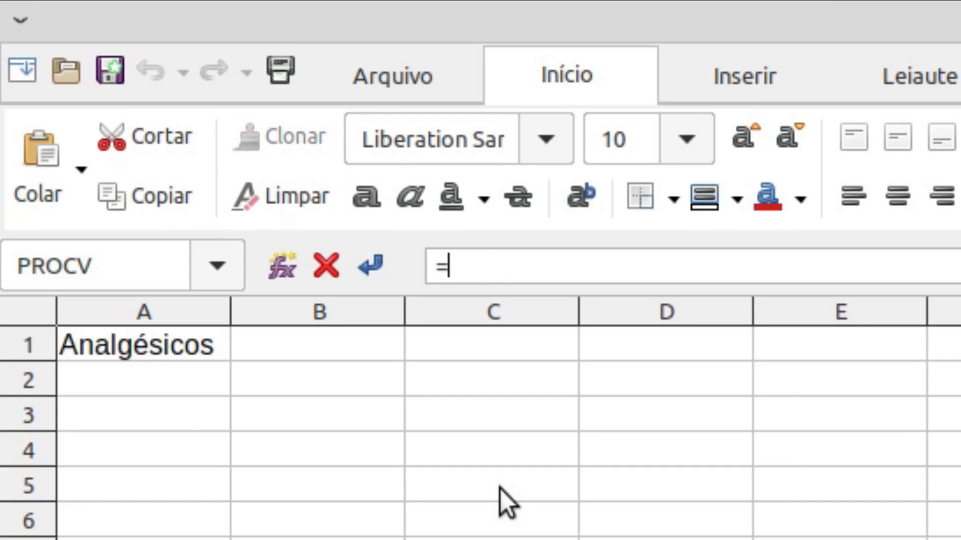
pyautogui.write('PROCV')
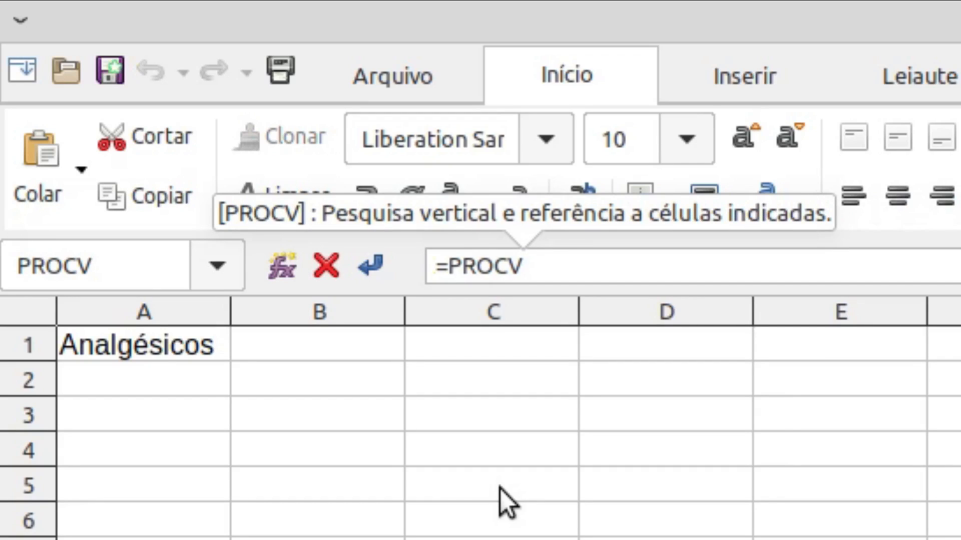
pyautogui.write('(A')
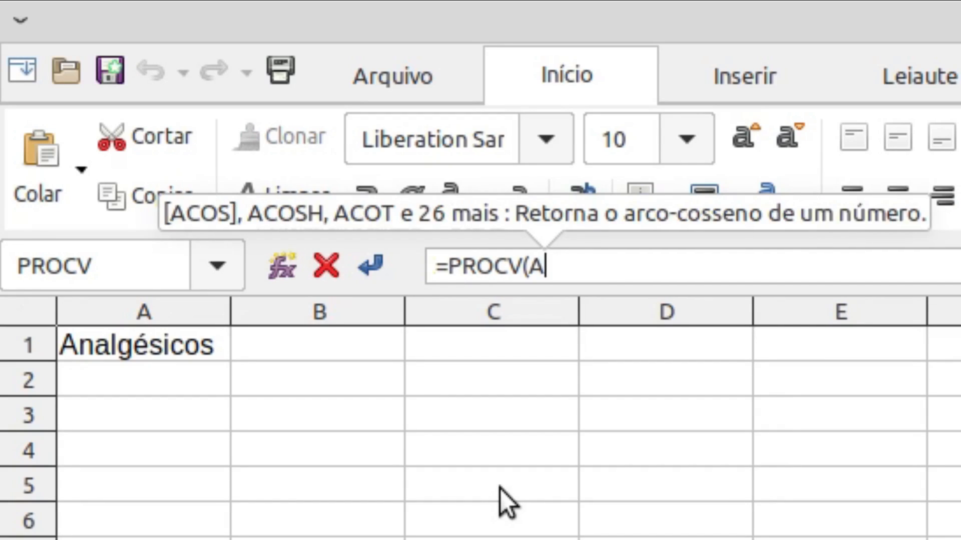
pyautogui.write('1;')
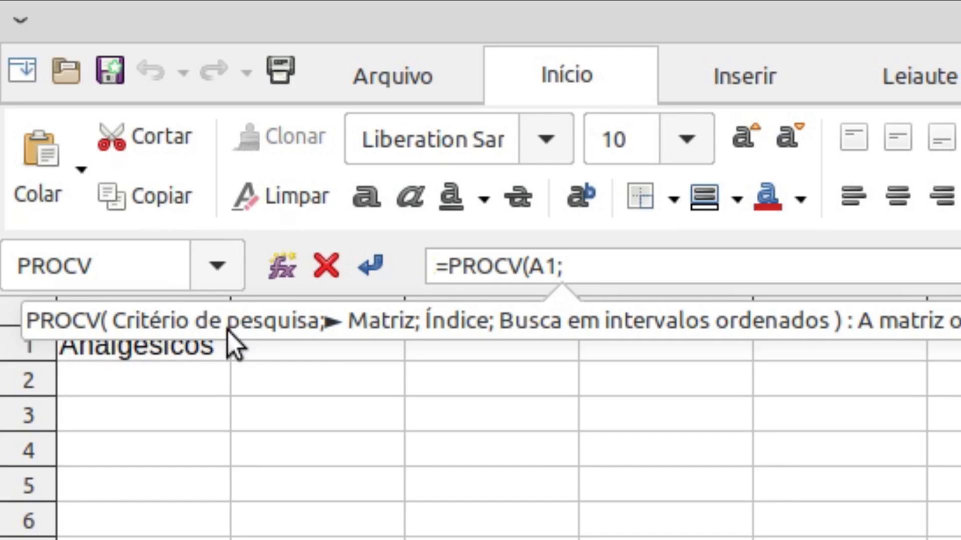
pyautogui.write('H2:')
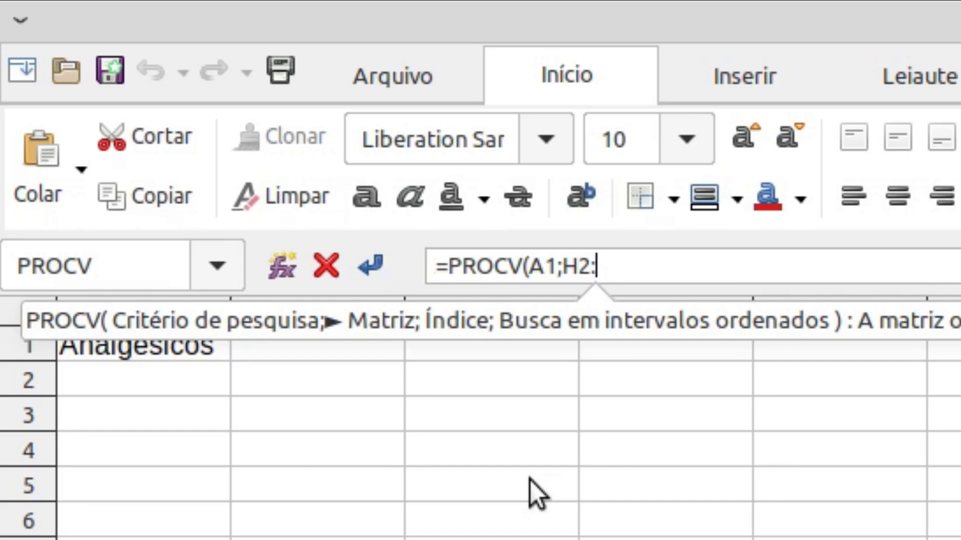
pyautogui.write('I7')
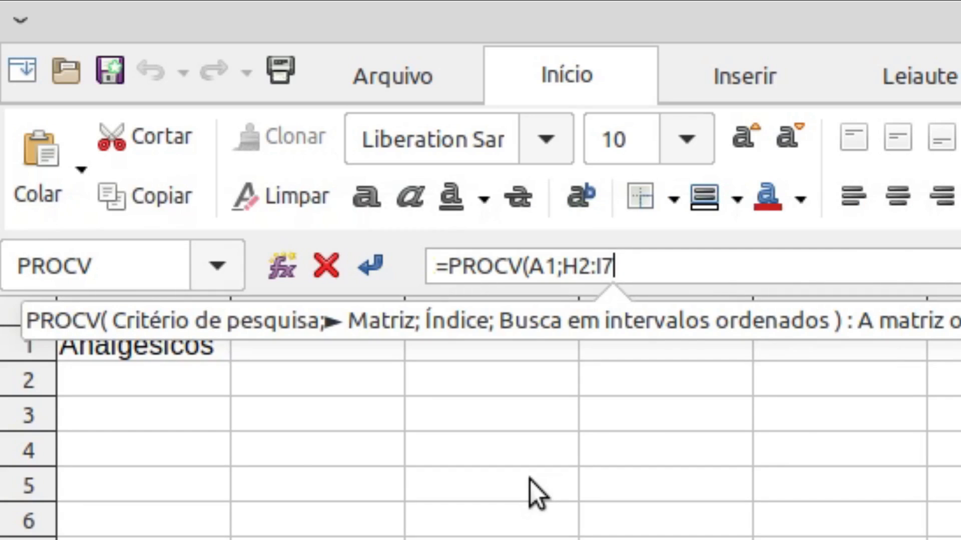
pyautogui.moveTo(515, 152); pyautogui.dragTo(626, 228)
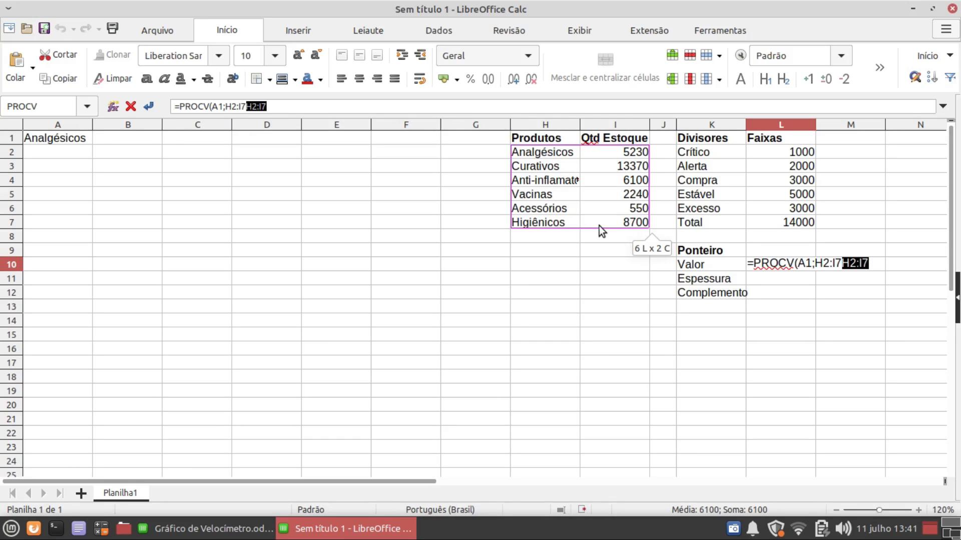
pyautogui.write(';')
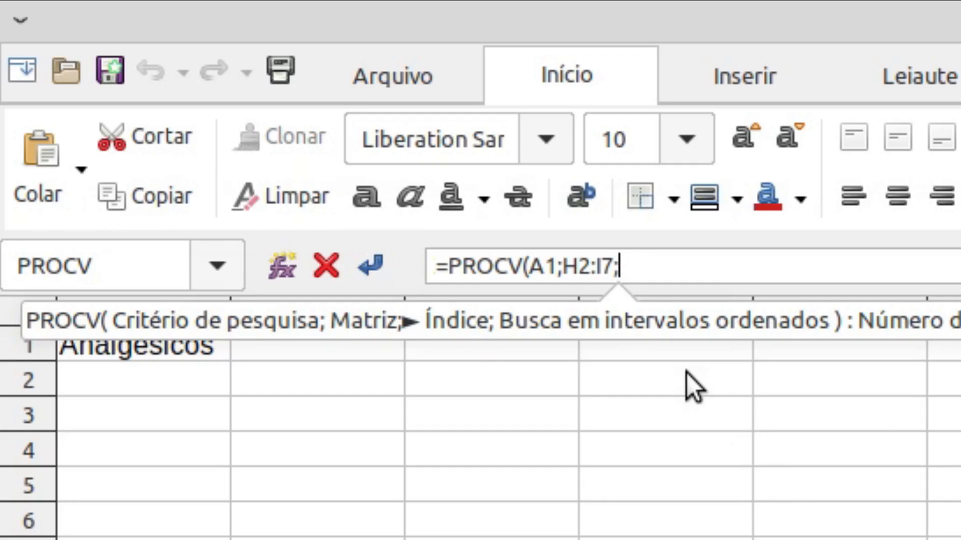
pyautogui.write('2;0')
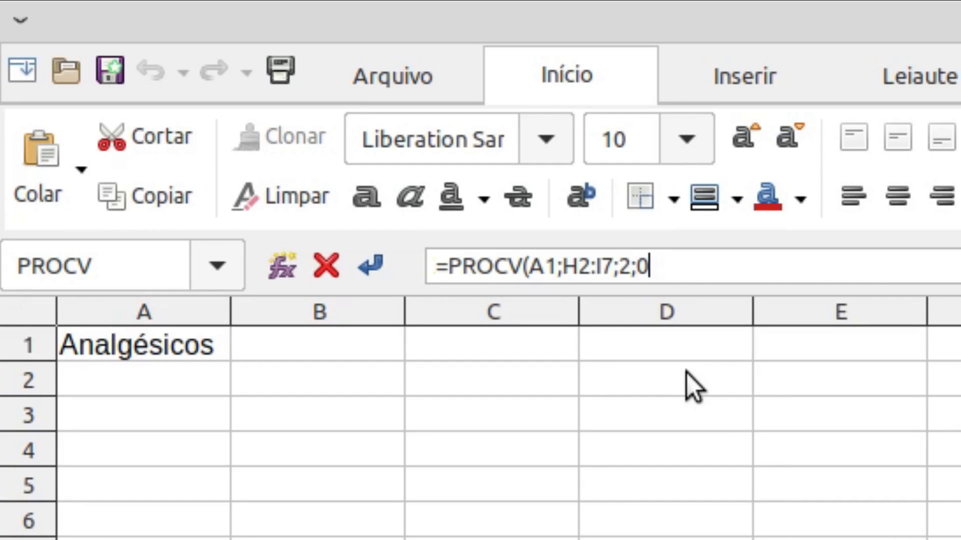
pyautogui.write(')')
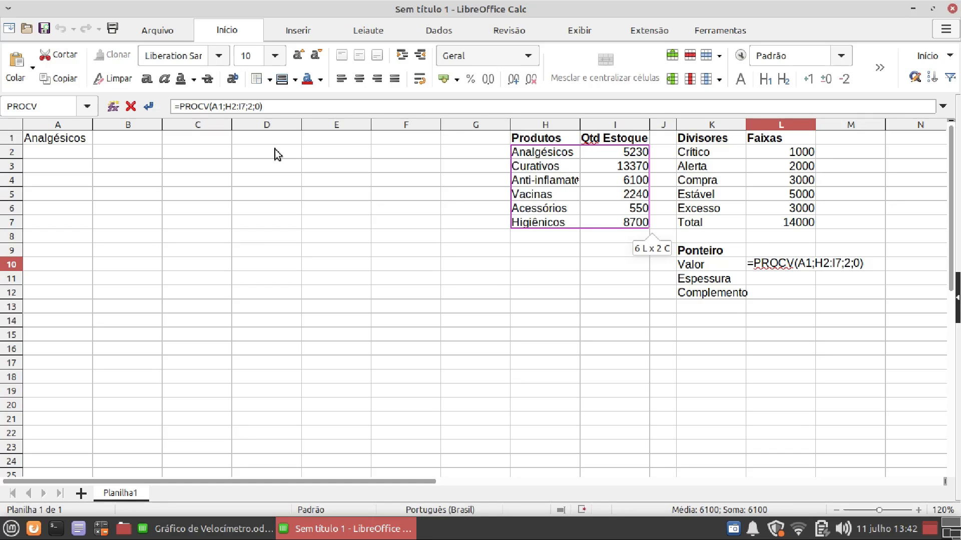
pyautogui.press('Return')
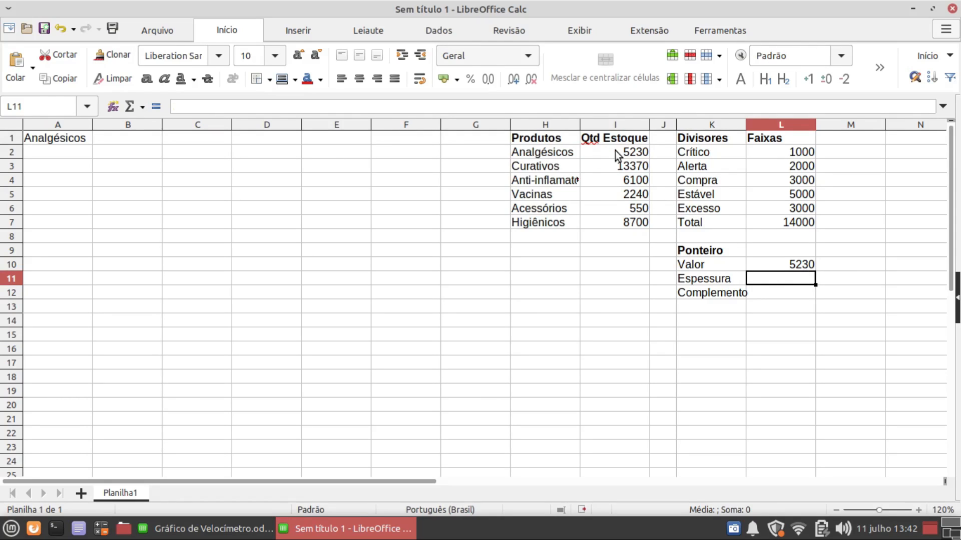
# Change the product name in cell A1 to Vacinas to test the lookup.
pyautogui.click(62, 140)
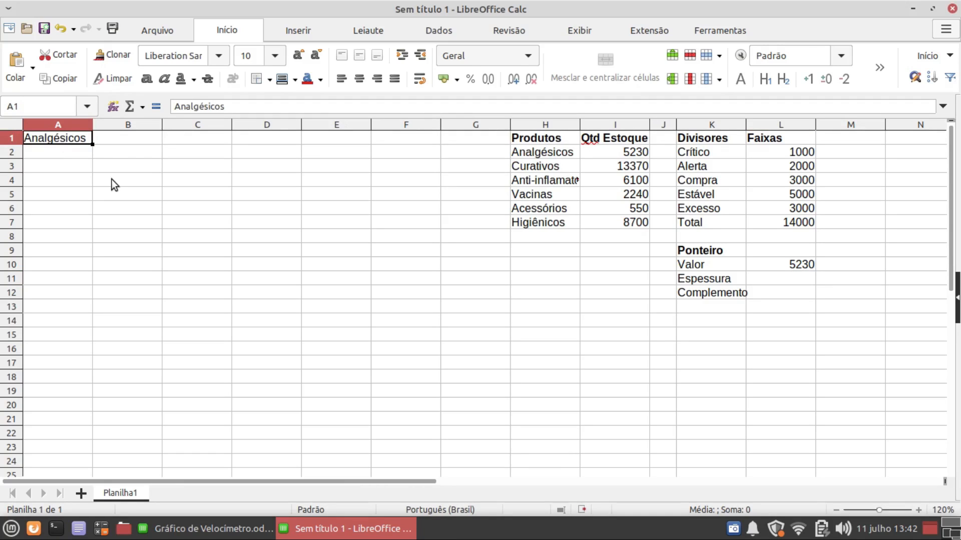
pyautogui.press('Delete')
pyautogui.write('vACINAS')
pyautogui.press('BackSpace')
pyautogui.press('BackSpace')
pyautogui.press('BackSpace')
pyautogui.press('BackSpace')
pyautogui.press('BackSpace')
pyautogui.press('BackSpace')
pyautogui.press('BackSpace')
pyautogui.write('Vacinas')
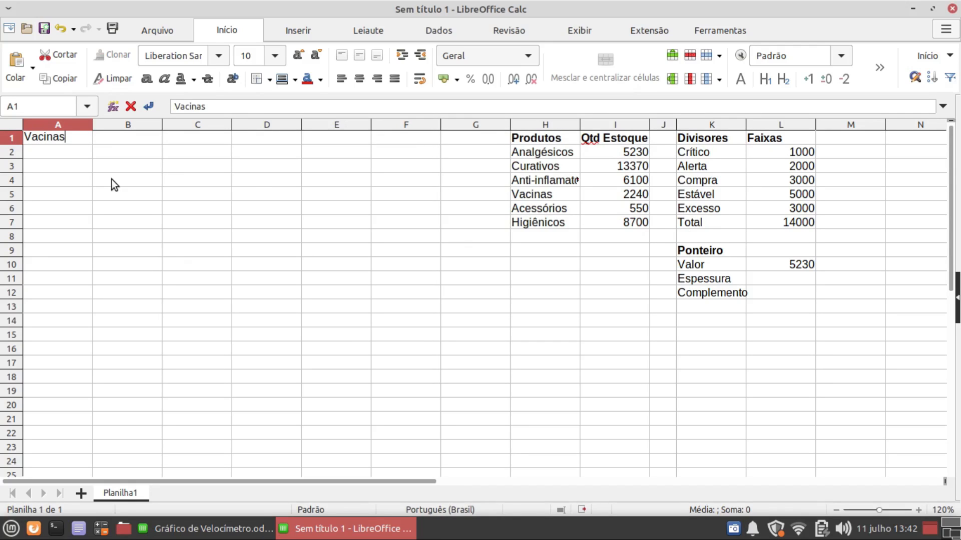
pyautogui.press('Return')
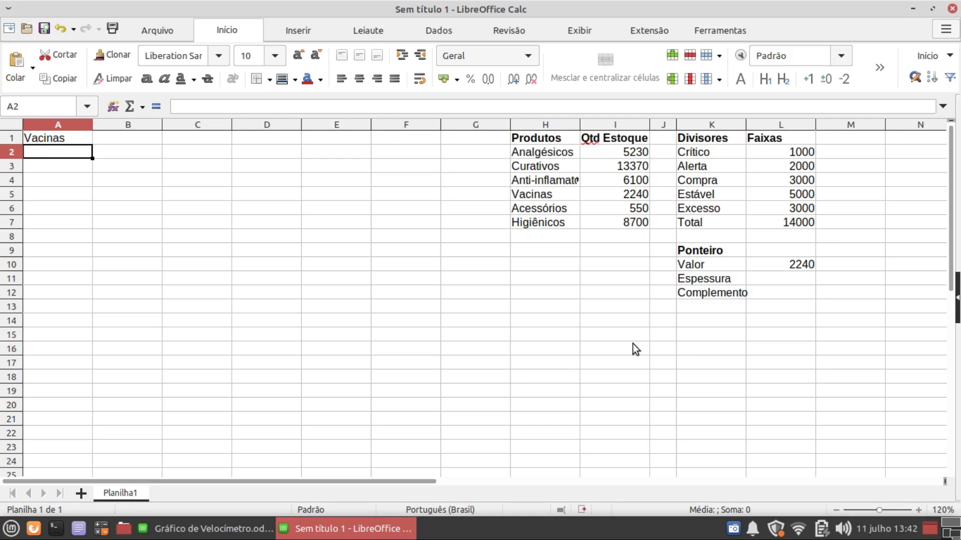
# Enter the formula =L7*1,5% in L11 as the pointer's Espessura.
pyautogui.click(762, 280)
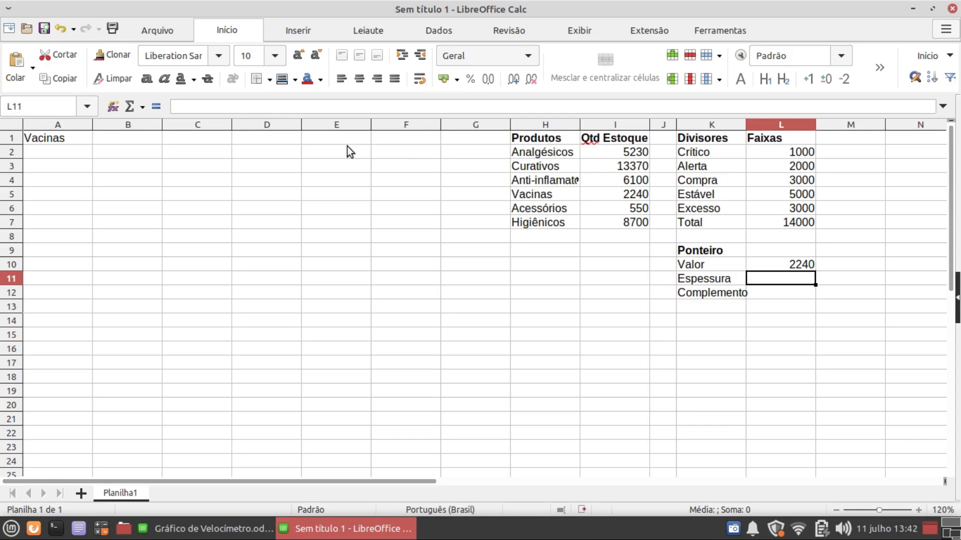
pyautogui.click(281, 106)
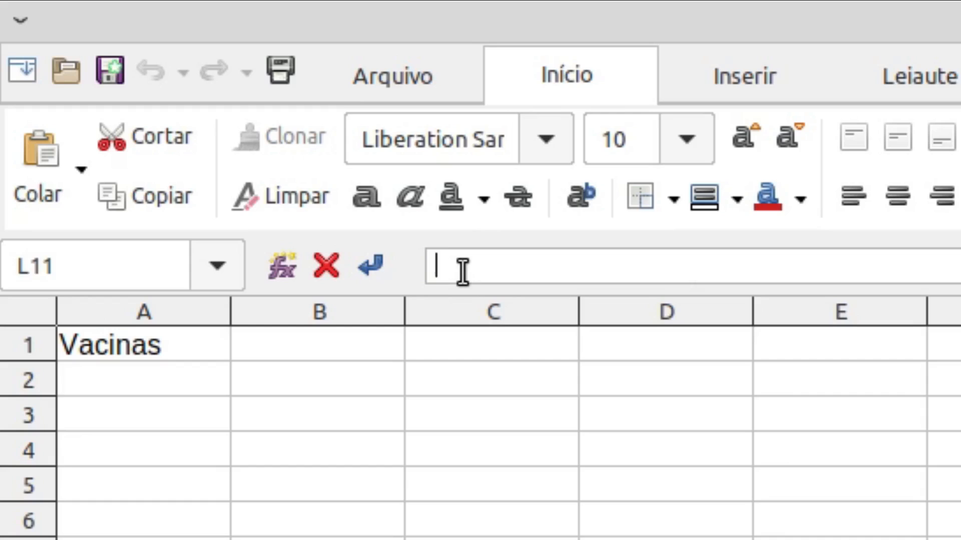
pyautogui.write('=L7')
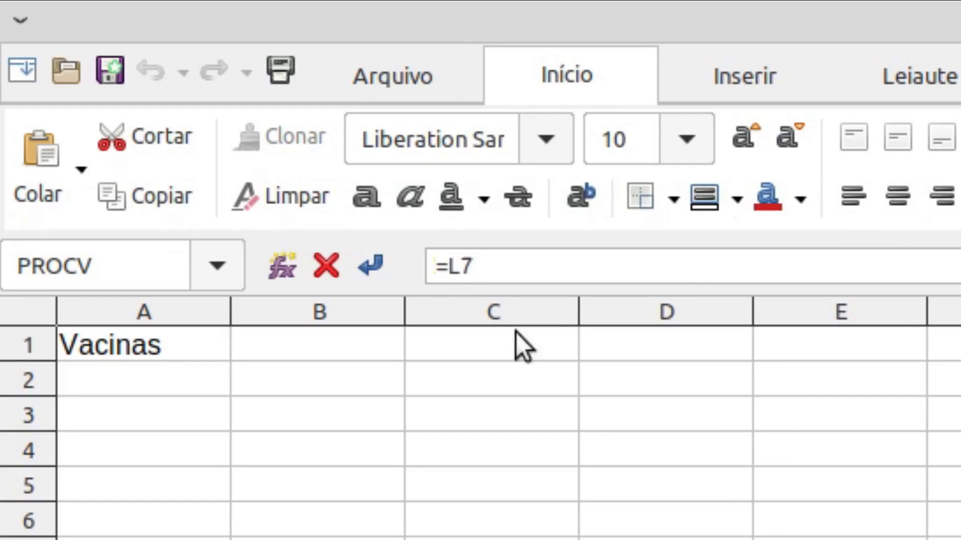
pyautogui.write('*1,5')
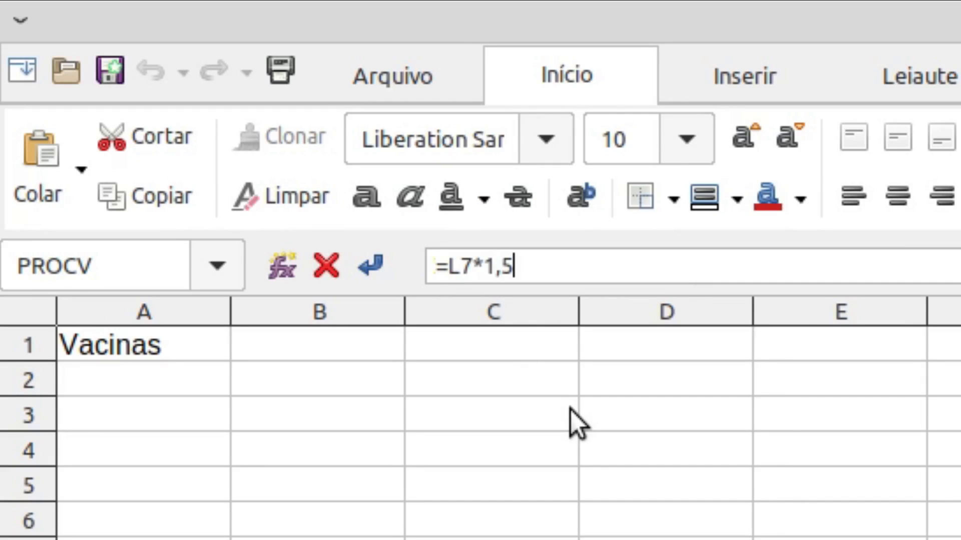
pyautogui.write('%')
pyautogui.press('Return')
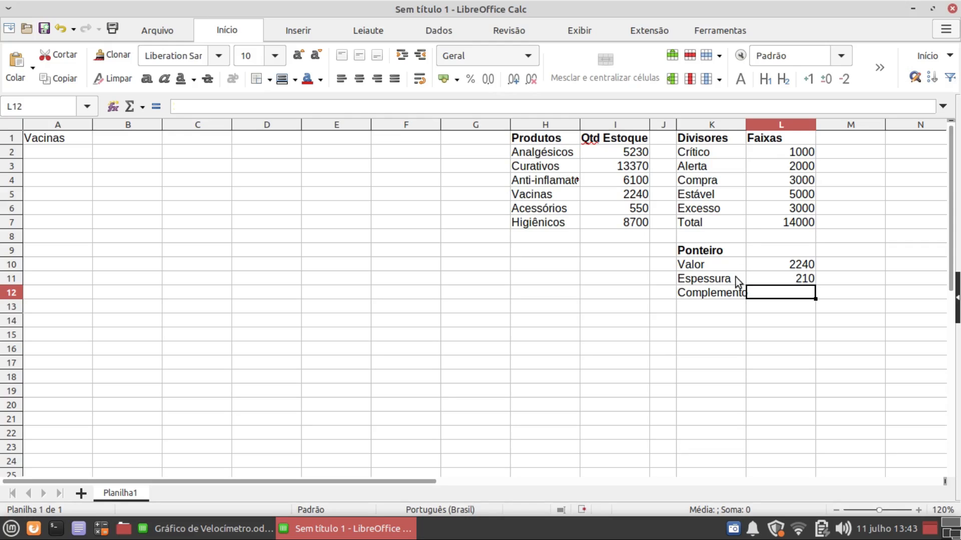
# Enter the formula =SOMA(L2:L7)-L10-L11 in L12 as the pointer's Complemento.
pyautogui.moveTo(797, 153); pyautogui.dragTo(790, 223)
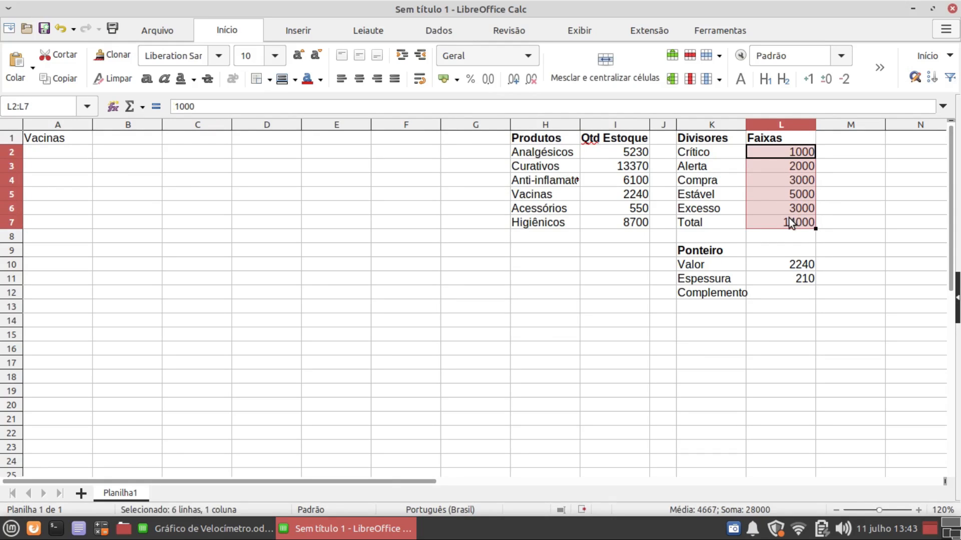
pyautogui.click(787, 264)
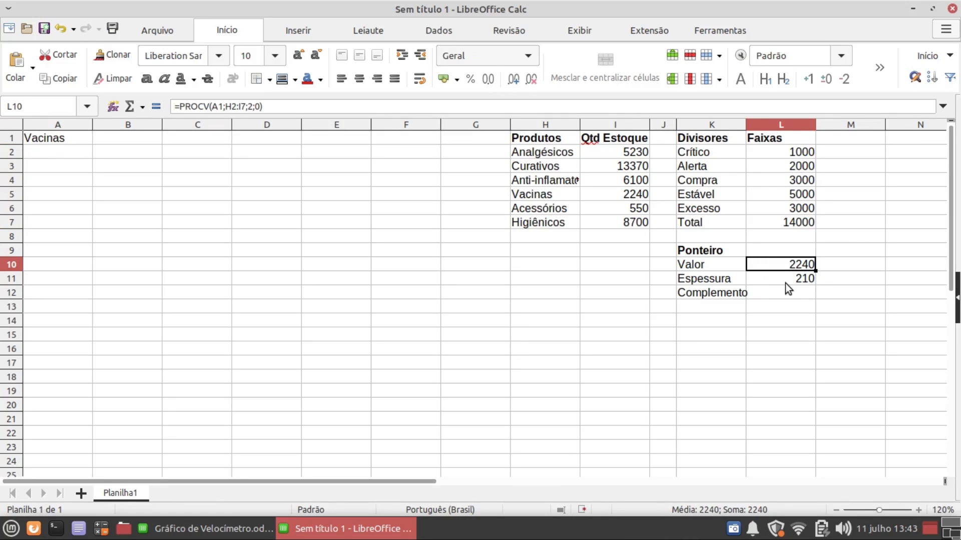
pyautogui.click(785, 284)
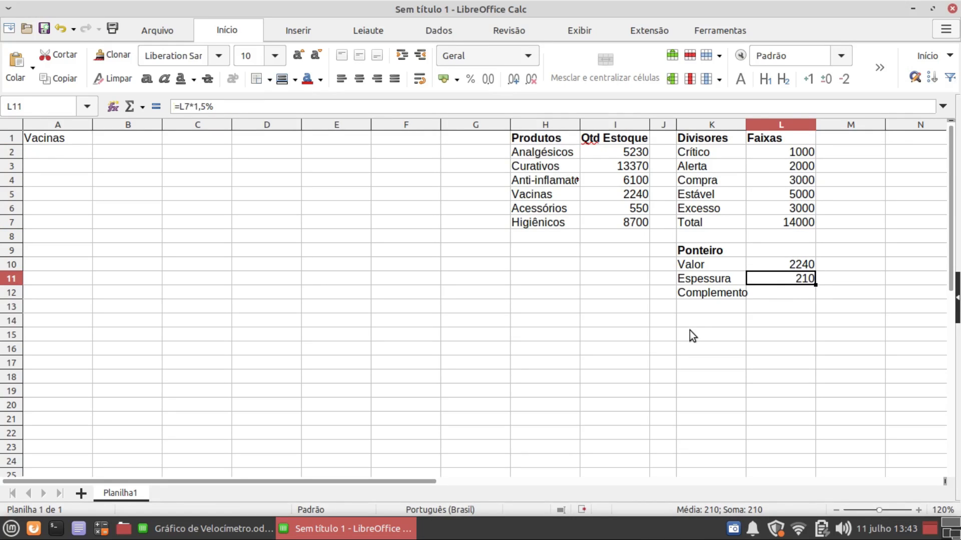
pyautogui.click(758, 295)
pyautogui.click(222, 107)
pyautogui.write('=SOM')
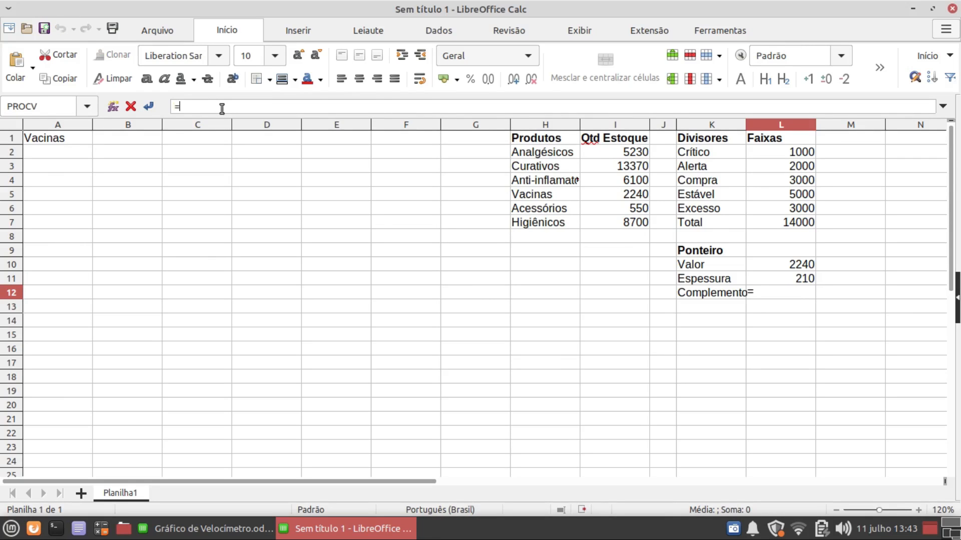
pyautogui.write('A(')
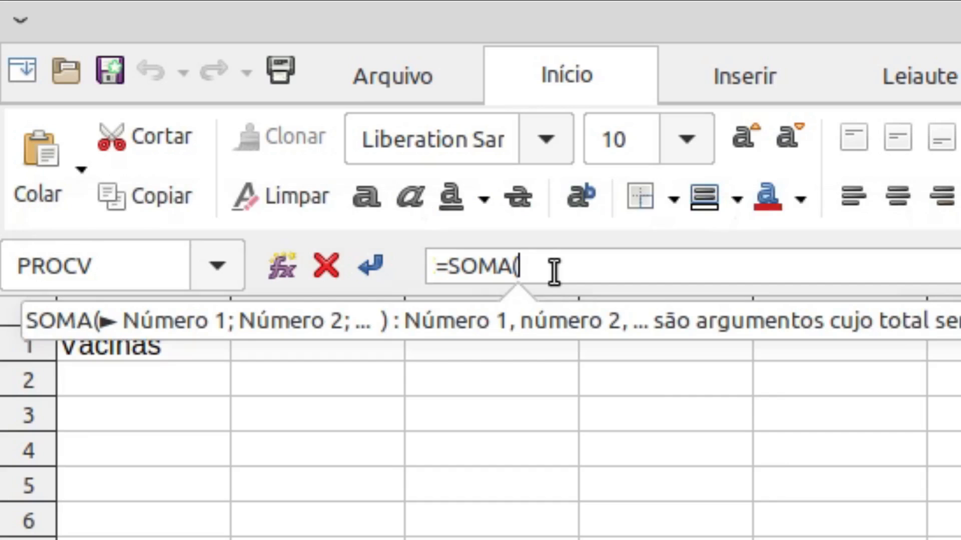
pyautogui.write('L2')
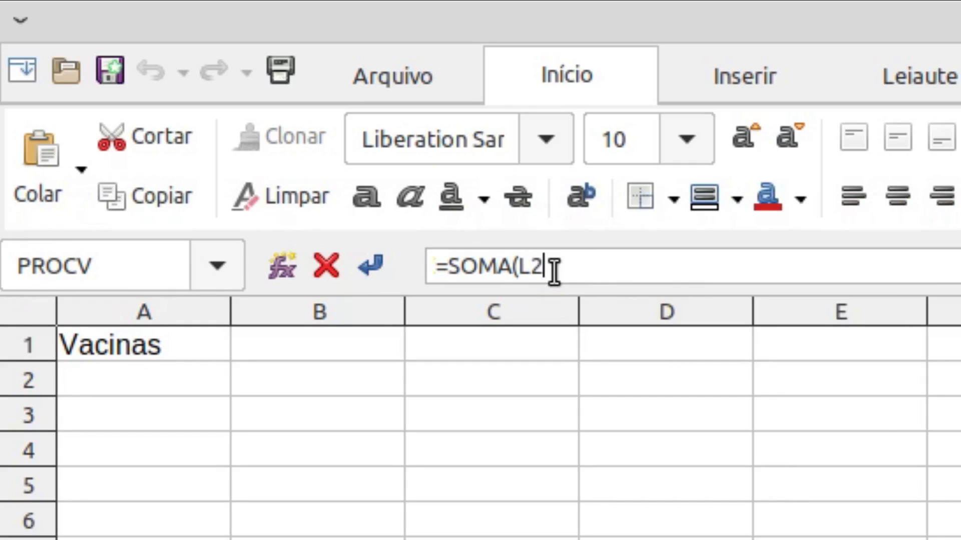
pyautogui.write(':')
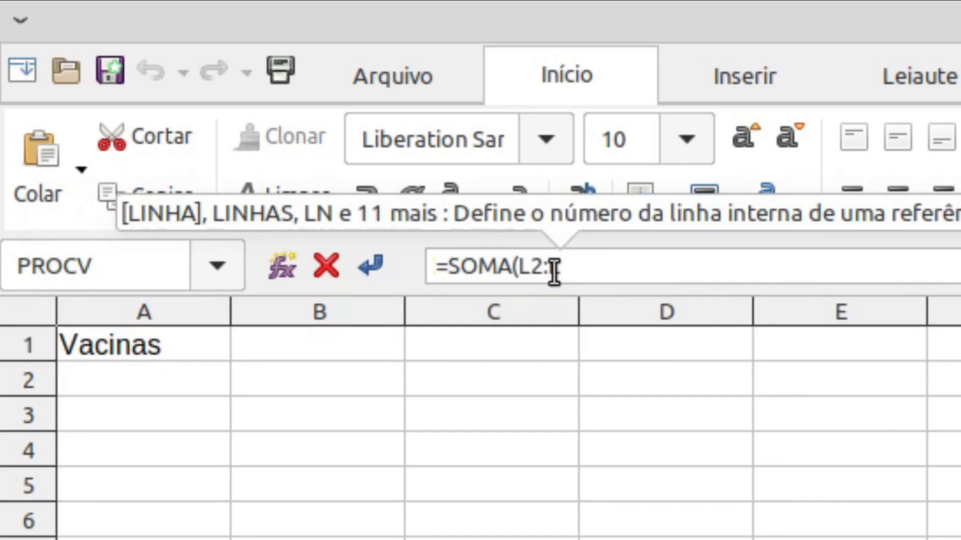
pyautogui.write('L7)-')
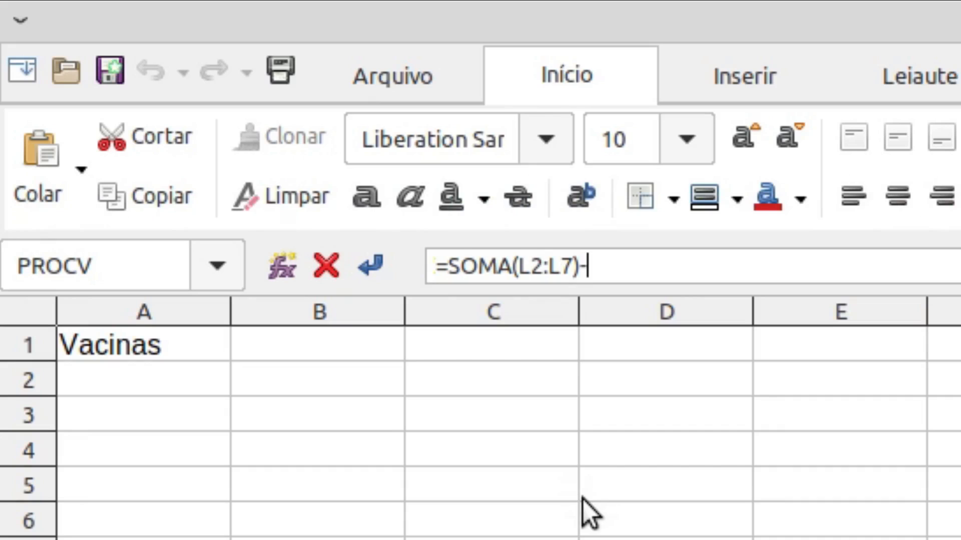
pyautogui.write('L10')
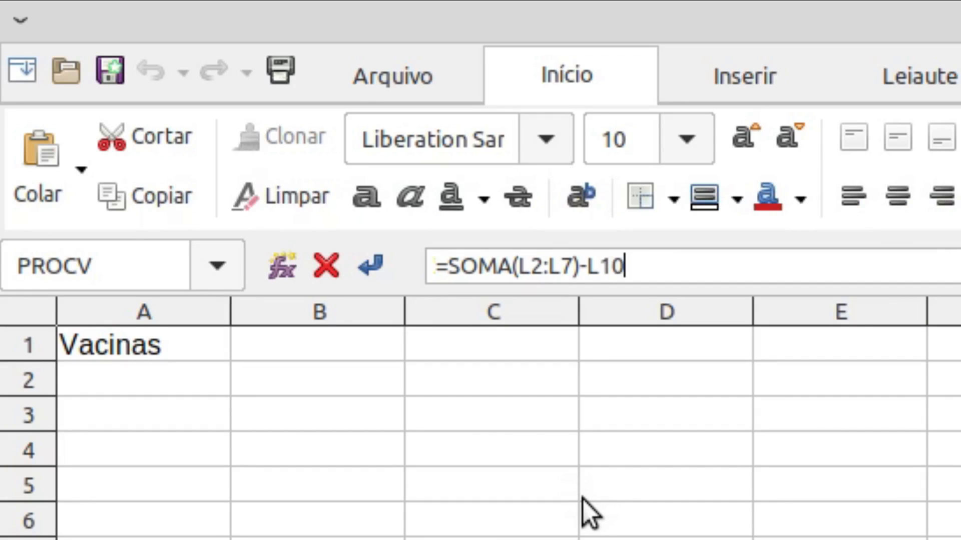
pyautogui.write('-L11')
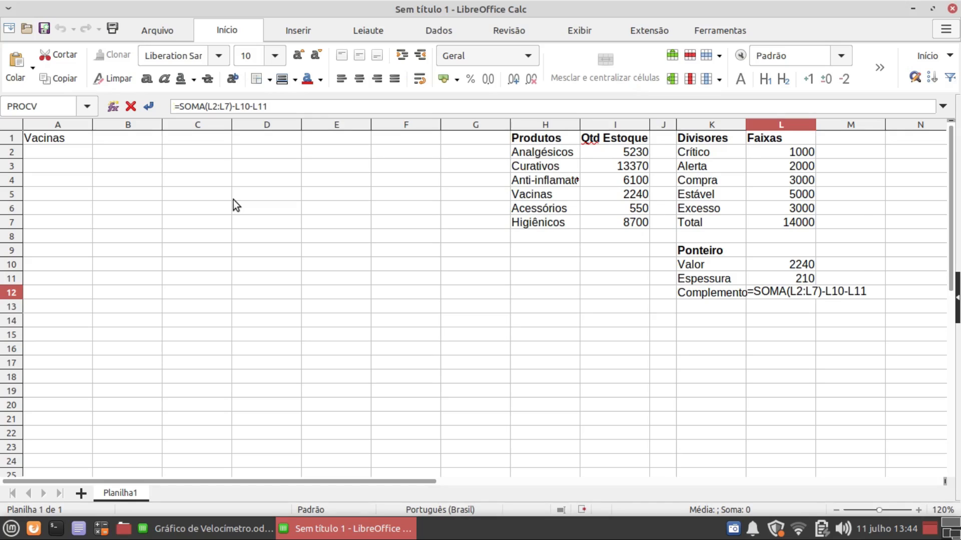
pyautogui.press('Return')
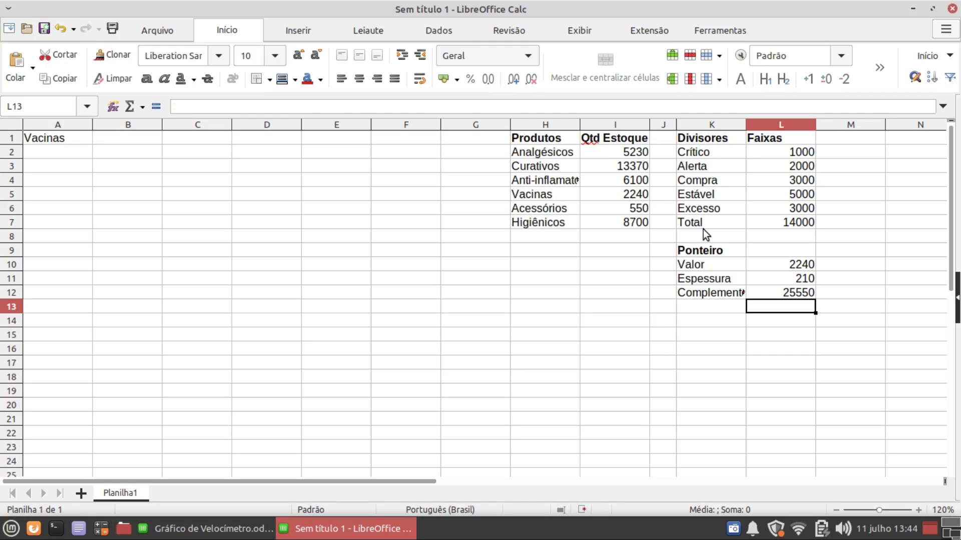
# Start a chart from the divider range K2:L7 using the Pizza type with the Rosca subtype.
pyautogui.moveTo(692, 156); pyautogui.dragTo(780, 221)
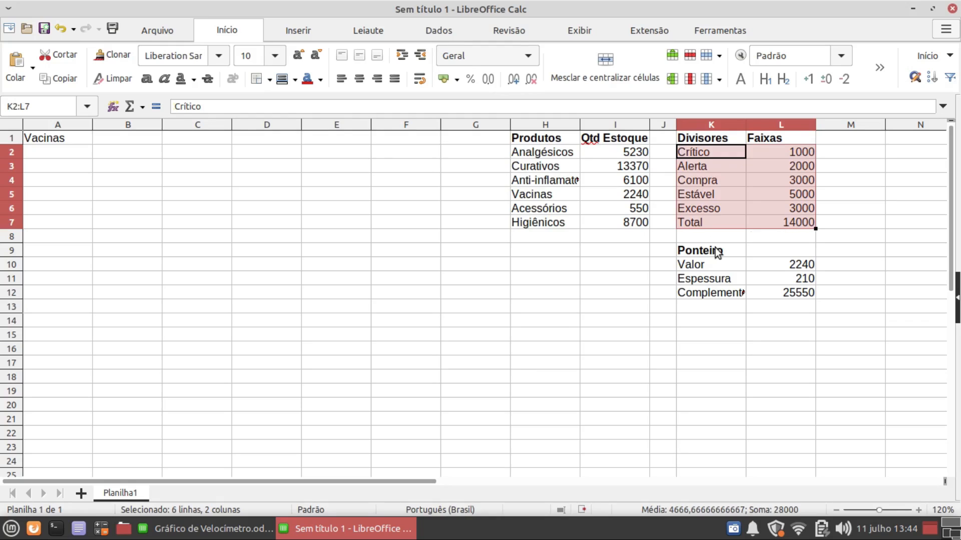
pyautogui.click(296, 31)
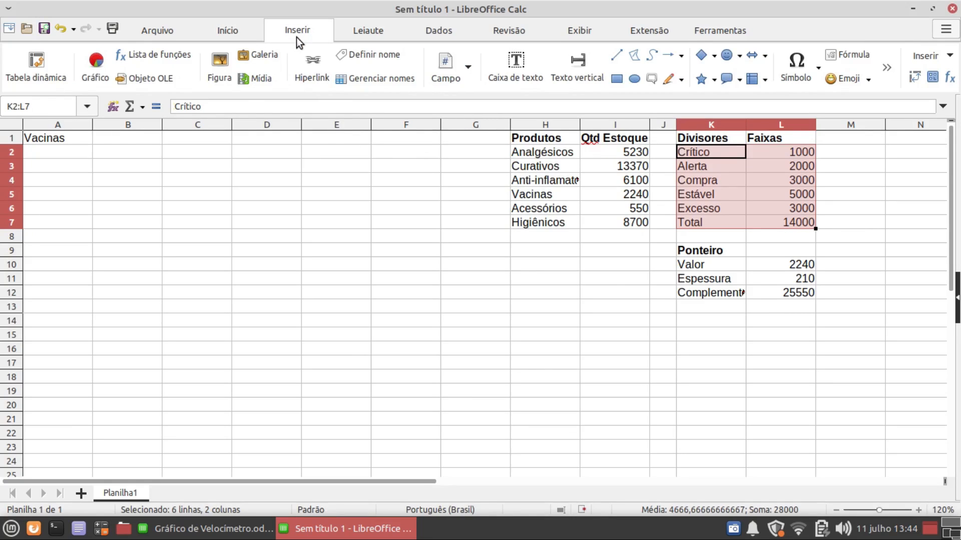
pyautogui.click(88, 57)
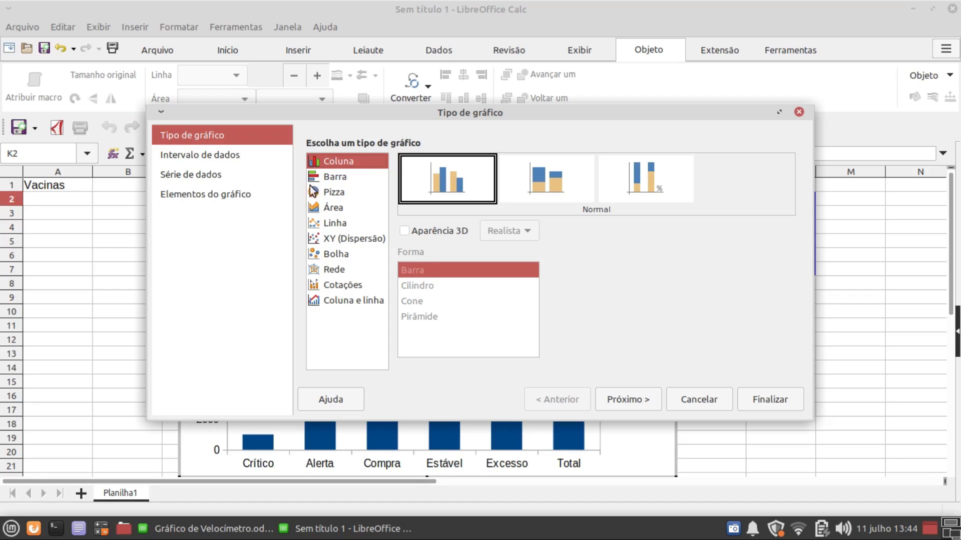
pyautogui.click(334, 198)
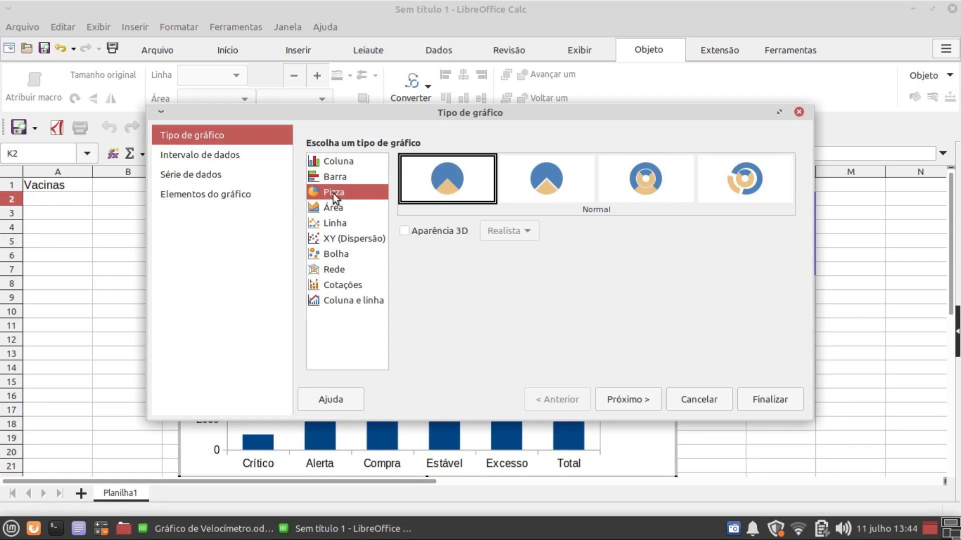
pyautogui.click(642, 171)
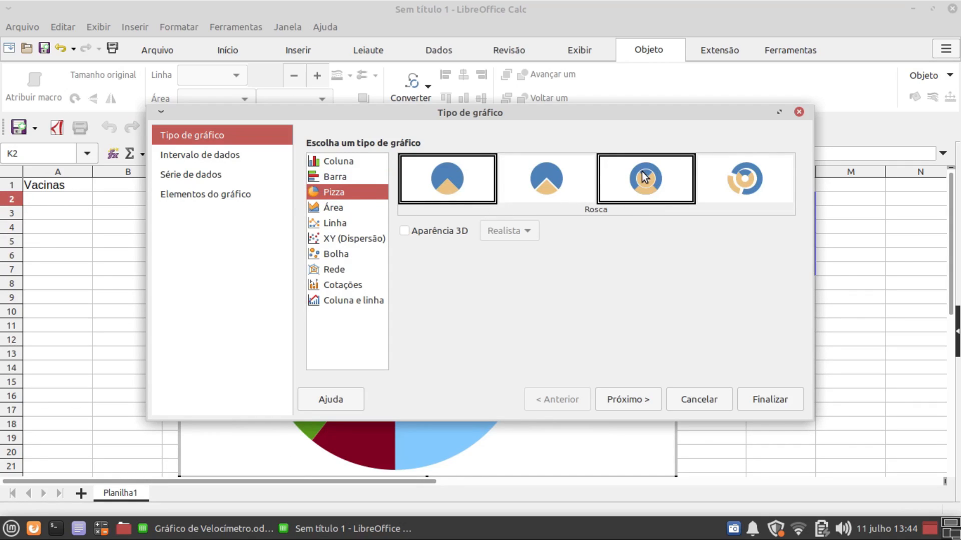
# Turn off the legend in the chart elements and finish creating the chart.
pyautogui.click(612, 398)
pyautogui.click(612, 397)
pyautogui.click(611, 398)
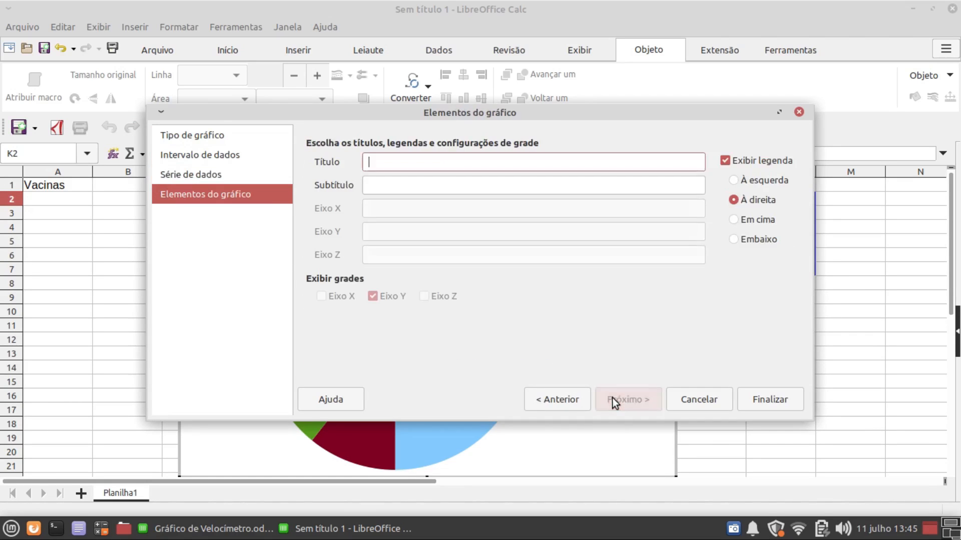
pyautogui.click(724, 161)
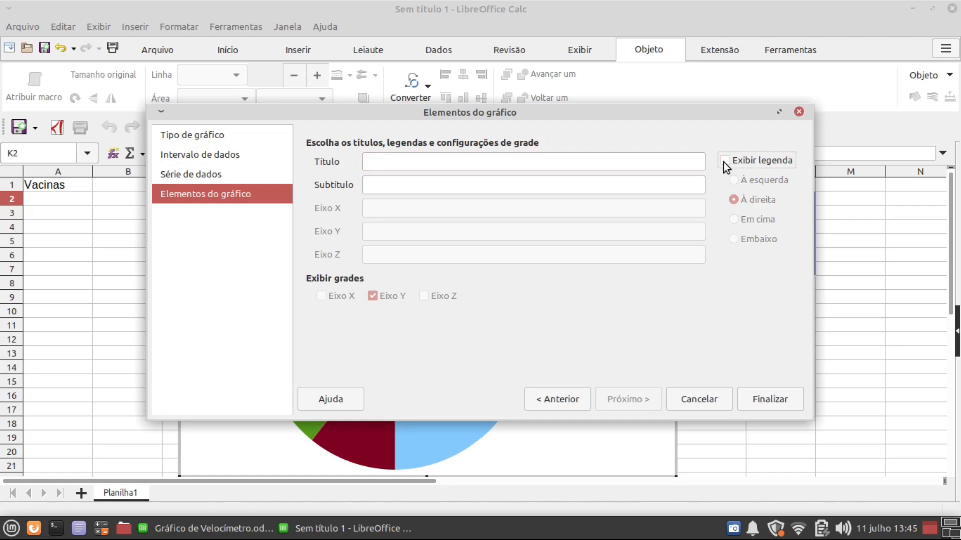
pyautogui.click(767, 403)
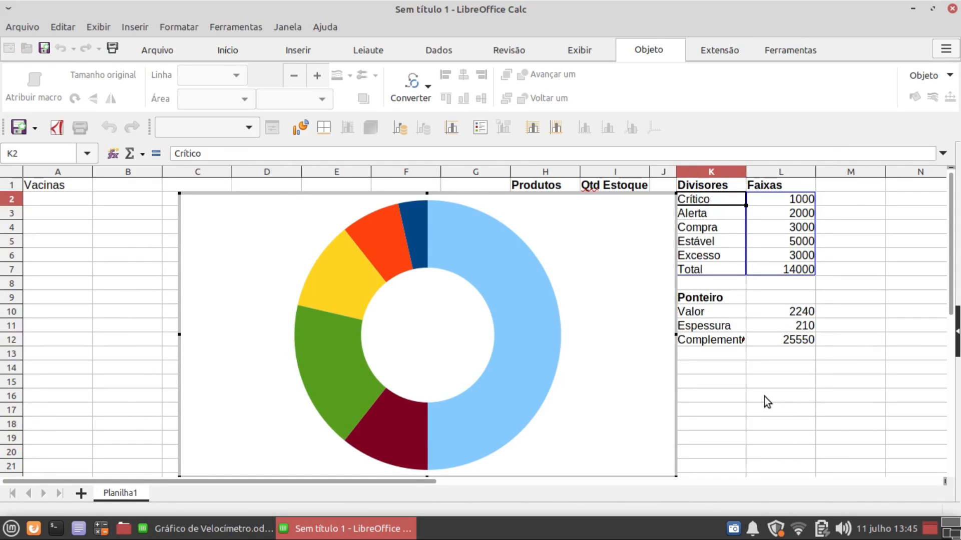
# Narrow the donut chart and move it to columns B to F, starting at row 1.
pyautogui.moveTo(675, 334); pyautogui.dragTo(519, 335)
pyautogui.click(452, 362)
pyautogui.click(489, 374)
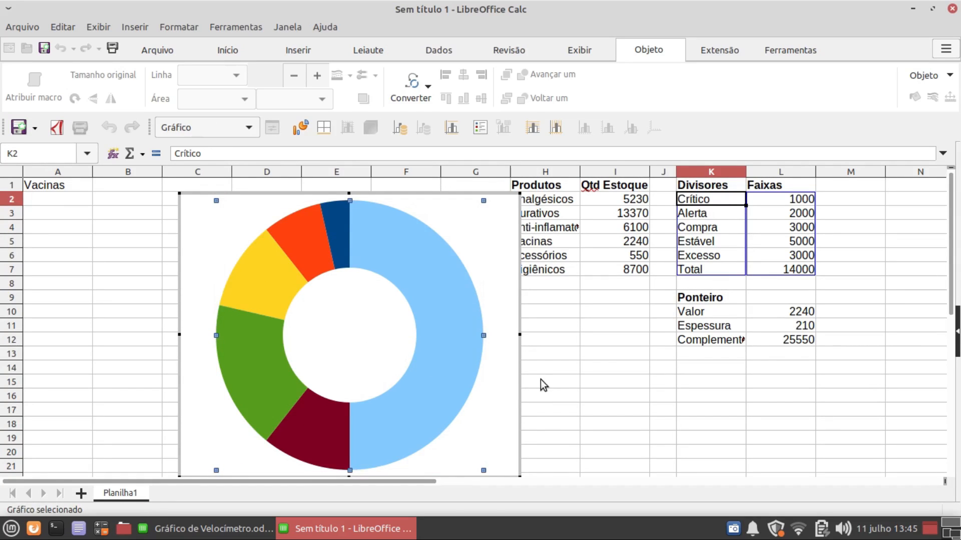
pyautogui.click(527, 380)
pyautogui.click(470, 342)
pyautogui.moveTo(472, 339); pyautogui.dragTo(395, 313)
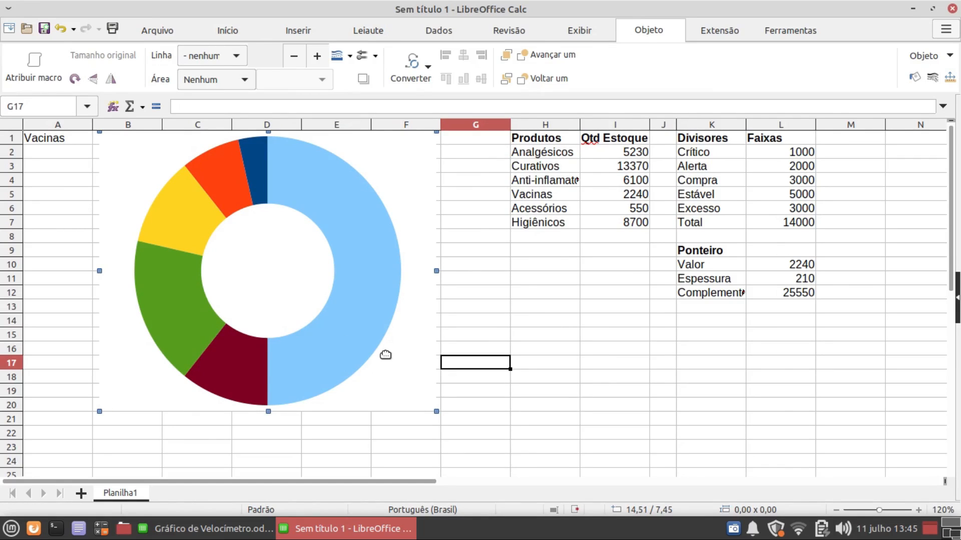
# Set the chart area's background fill to Nenhum.
pyautogui.doubleClick(385, 355)
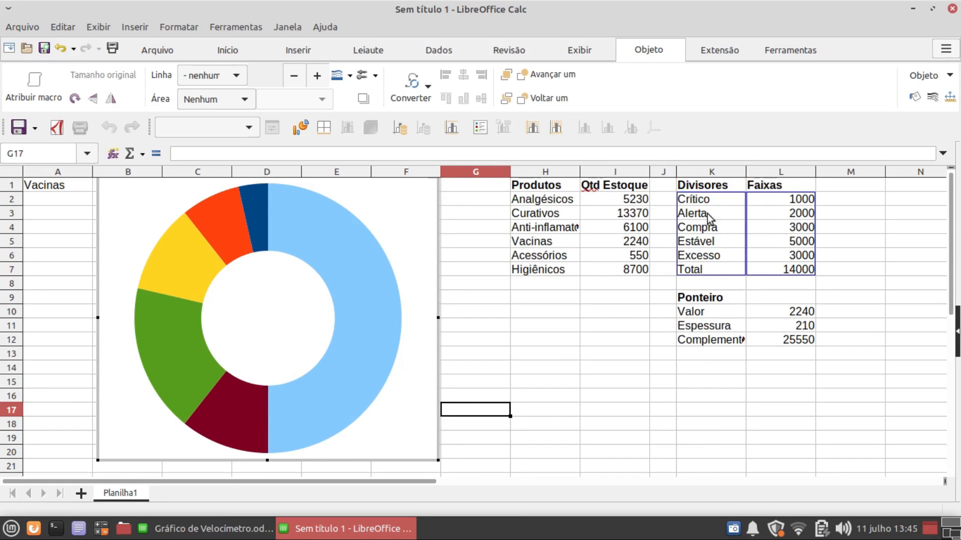
pyautogui.click(586, 370)
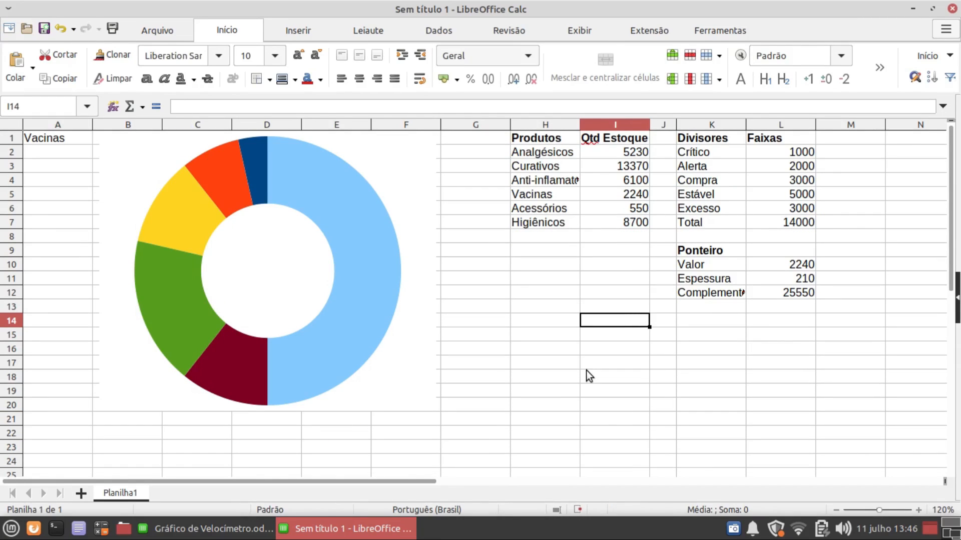
pyautogui.click(416, 344)
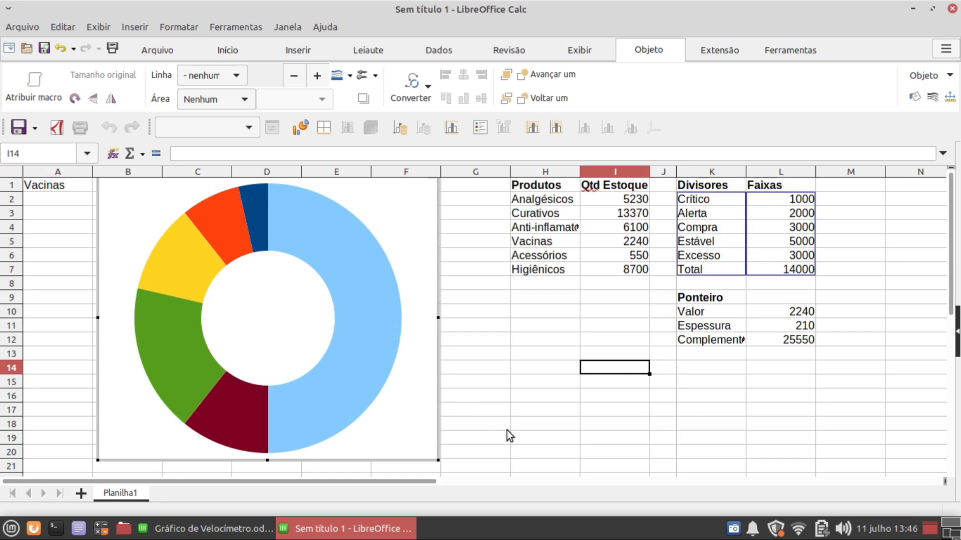
pyautogui.click(326, 130)
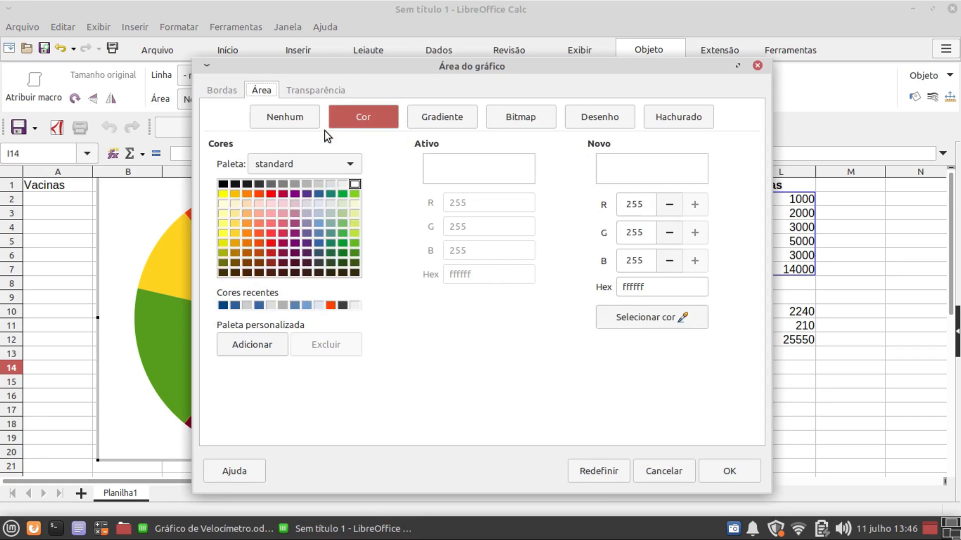
pyautogui.click(271, 122)
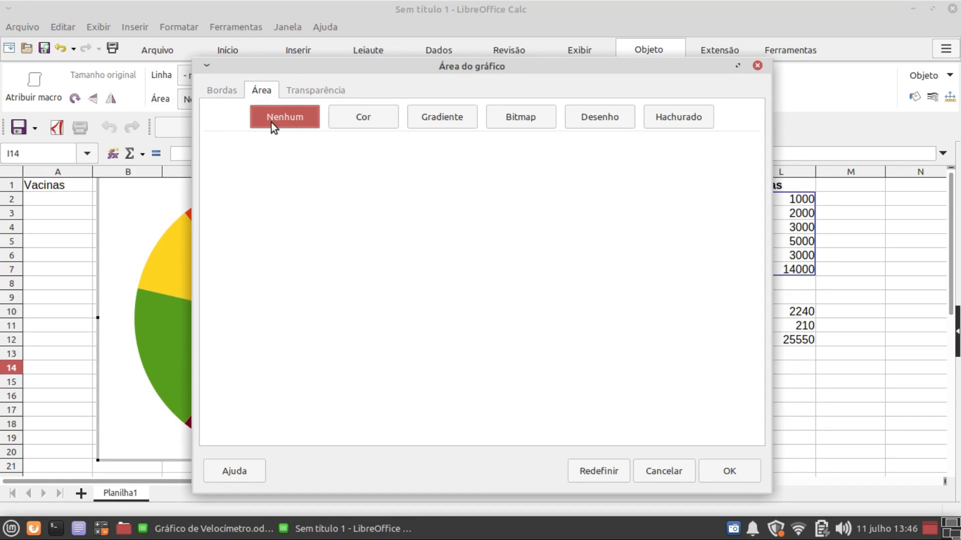
pyautogui.click(351, 119)
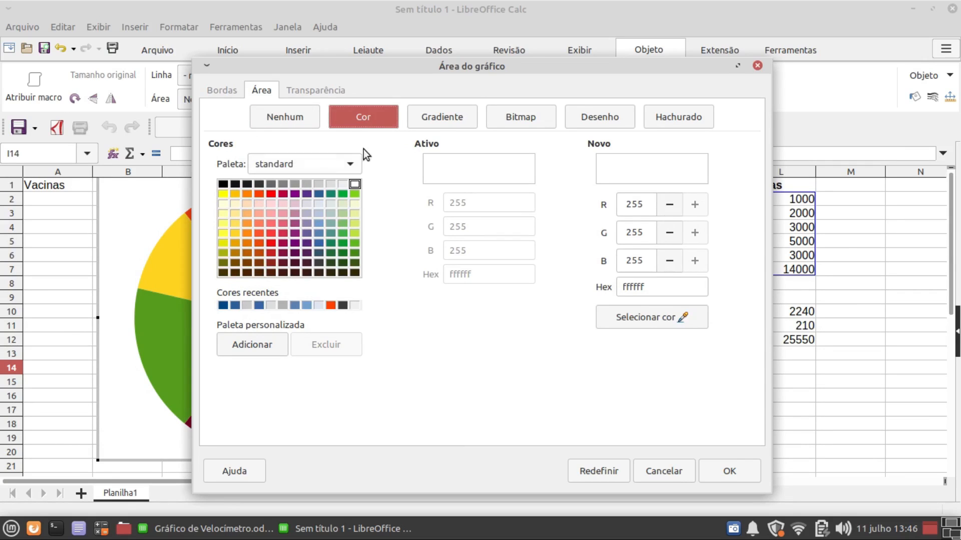
pyautogui.click(444, 124)
pyautogui.click(523, 119)
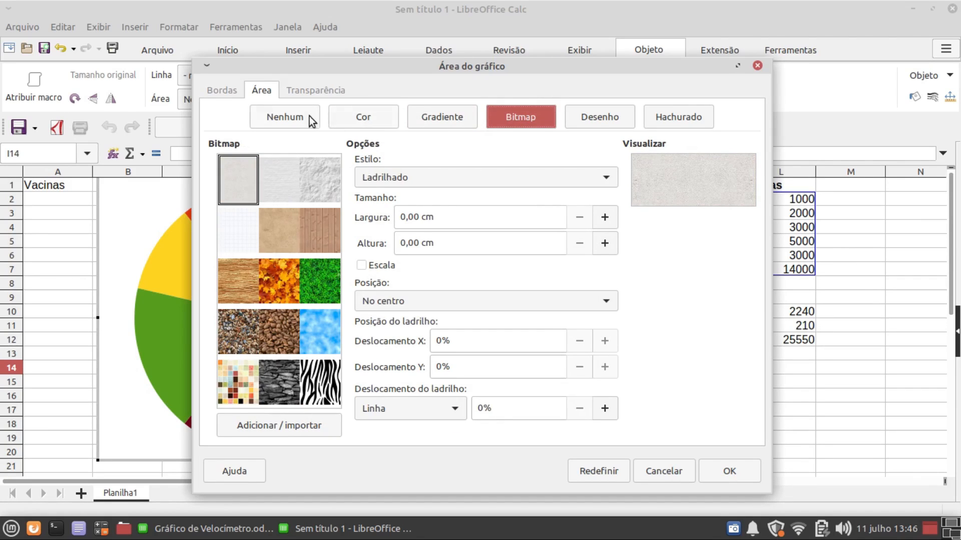
pyautogui.click(350, 117)
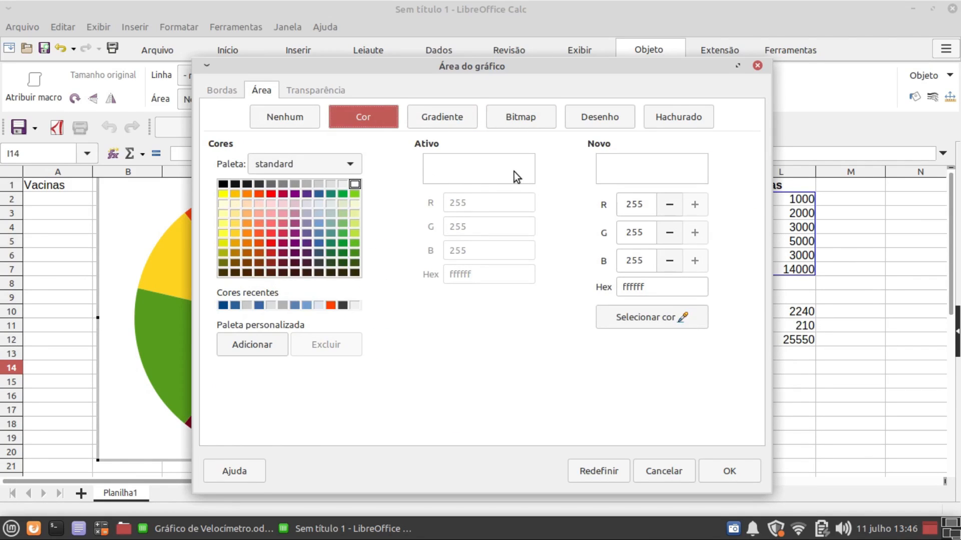
pyautogui.click(291, 113)
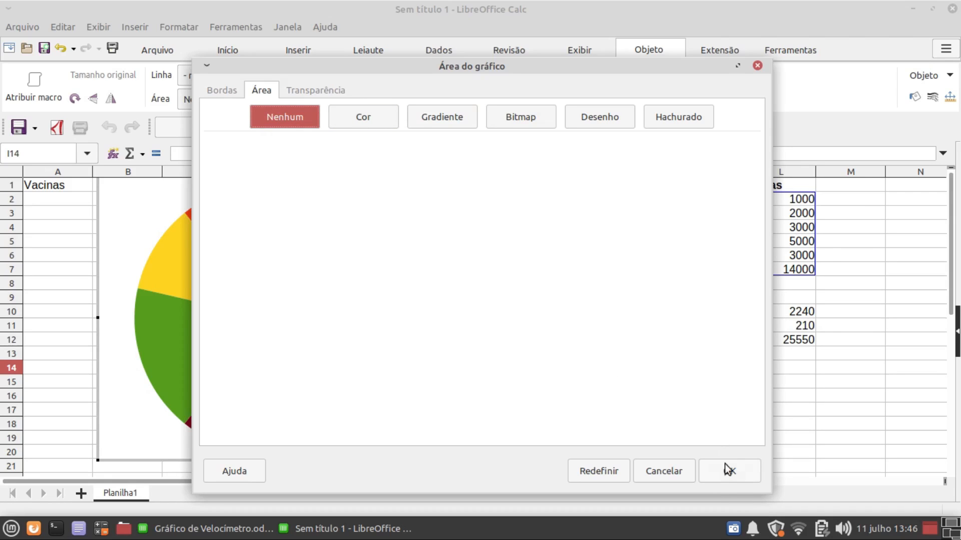
pyautogui.click(722, 477)
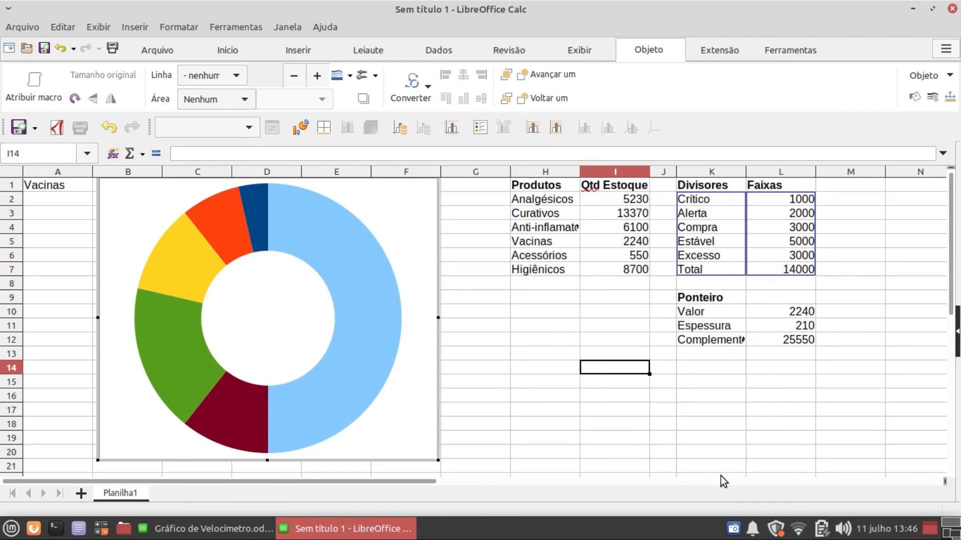
pyautogui.click(369, 371)
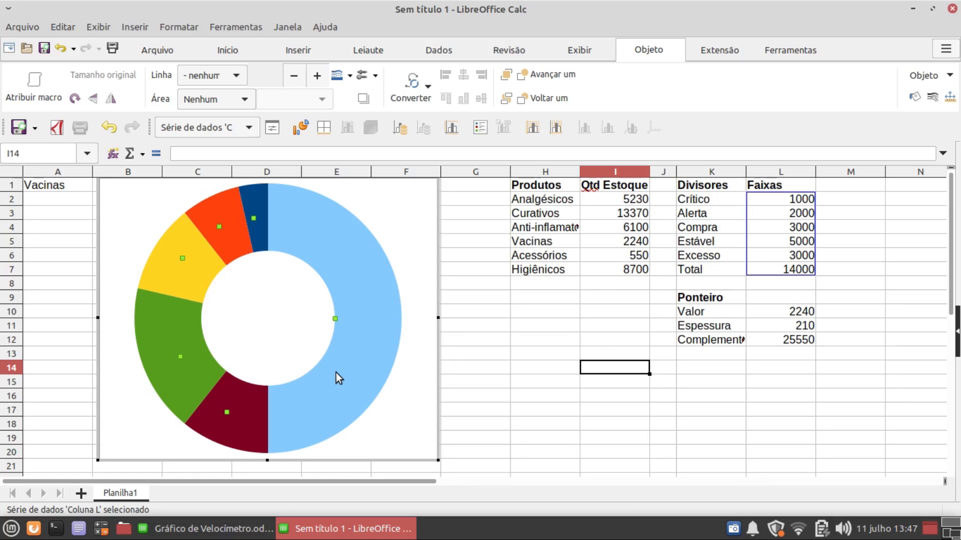
pyautogui.click(533, 369)
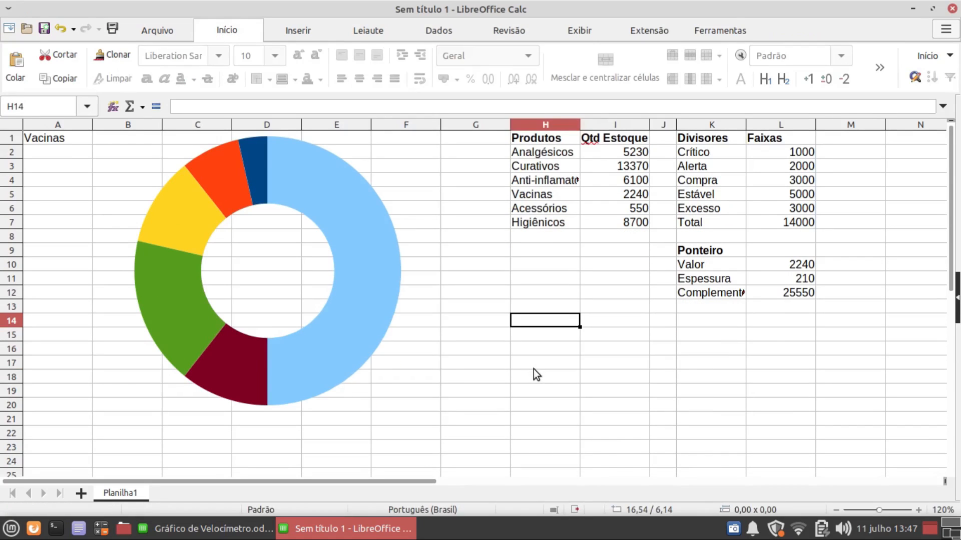
pyautogui.doubleClick(361, 324)
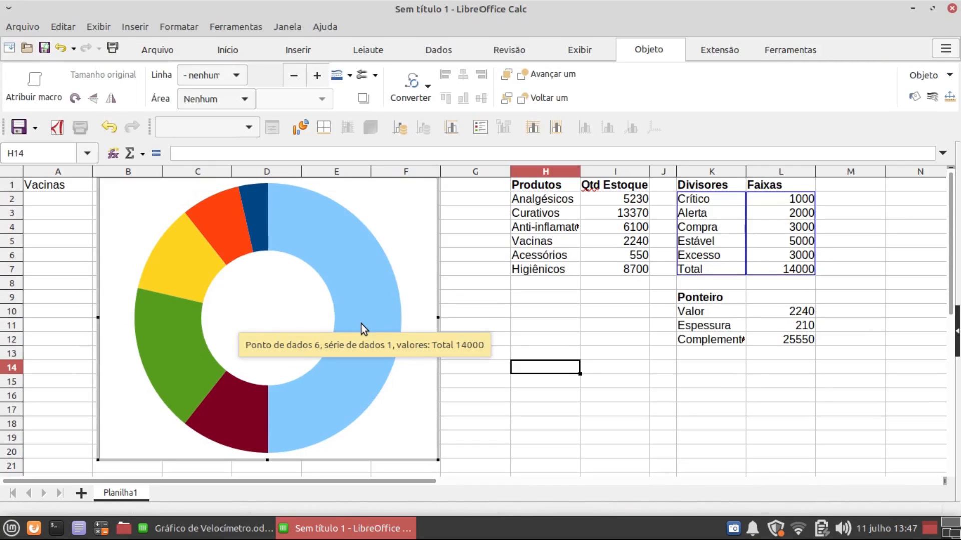
pyautogui.click(361, 325)
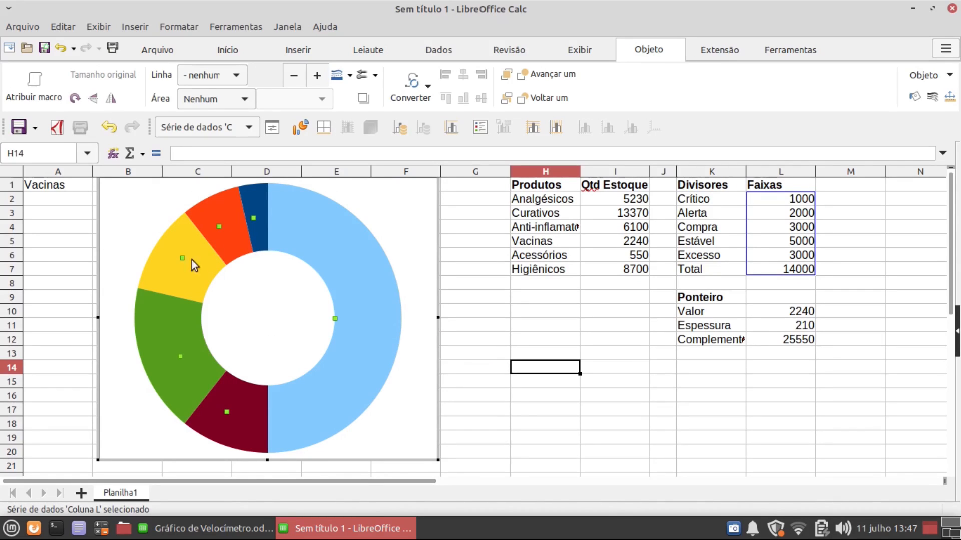
pyautogui.click(271, 129)
pyautogui.click(666, 466)
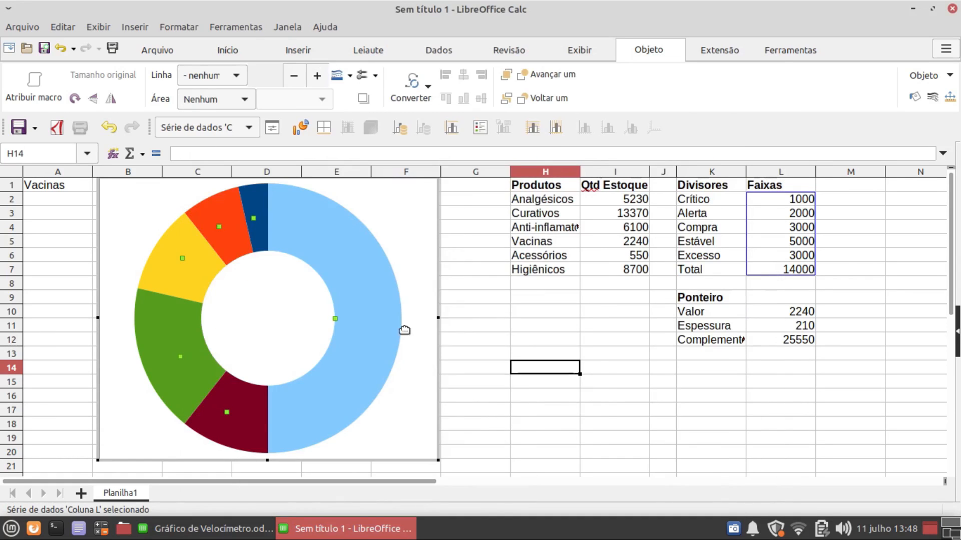
# Format the donut's data series with Sentido horário orientation and a starting angle of 180 degrees.
pyautogui.rightClick(379, 302)
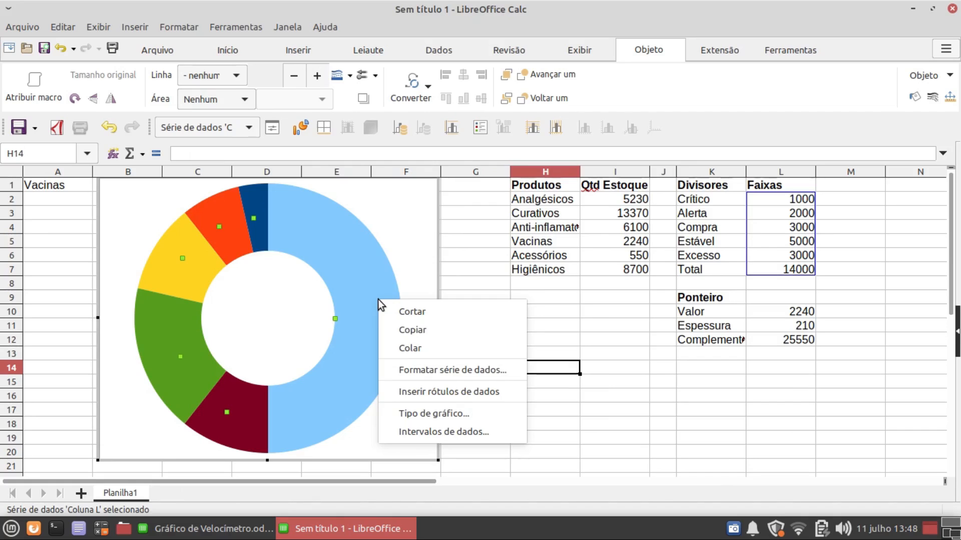
pyautogui.click(488, 377)
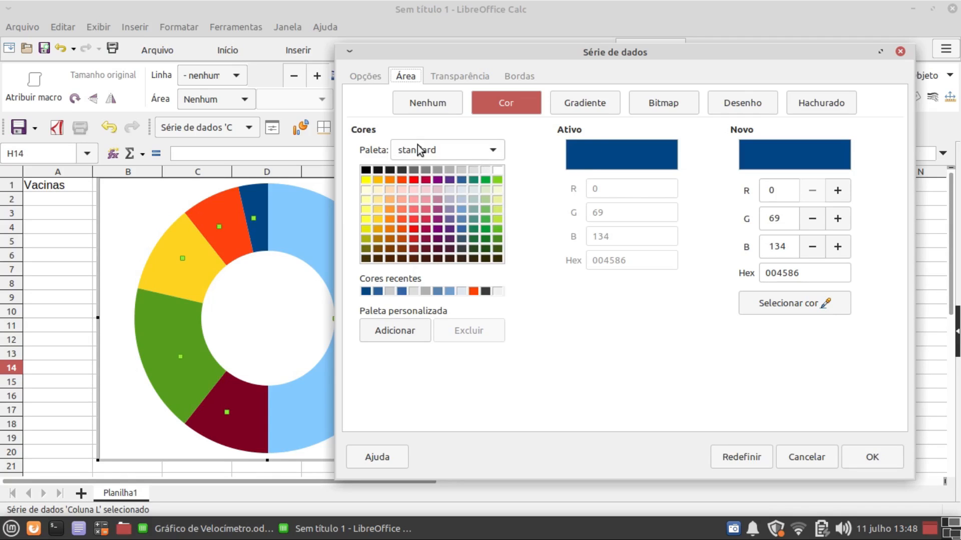
pyautogui.click(360, 76)
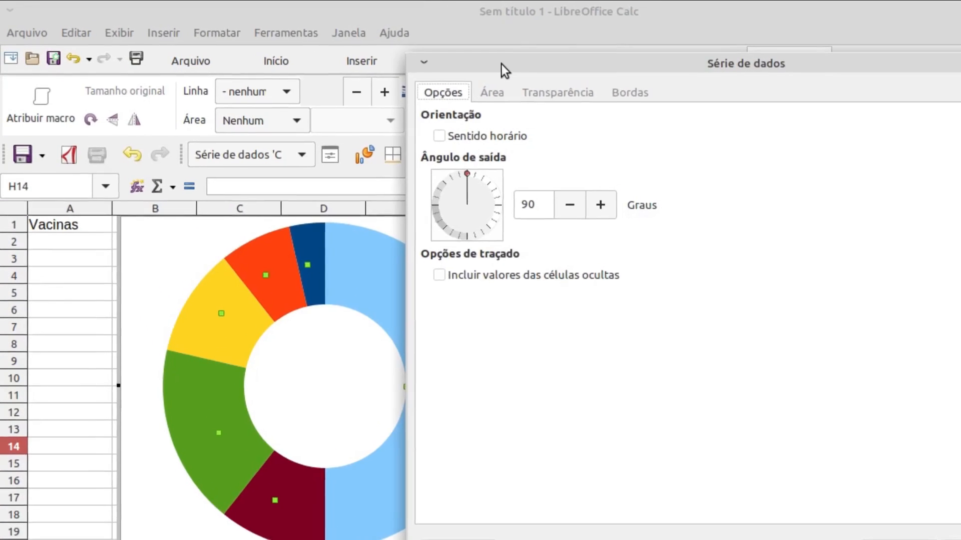
pyautogui.moveTo(413, 53); pyautogui.dragTo(496, 66)
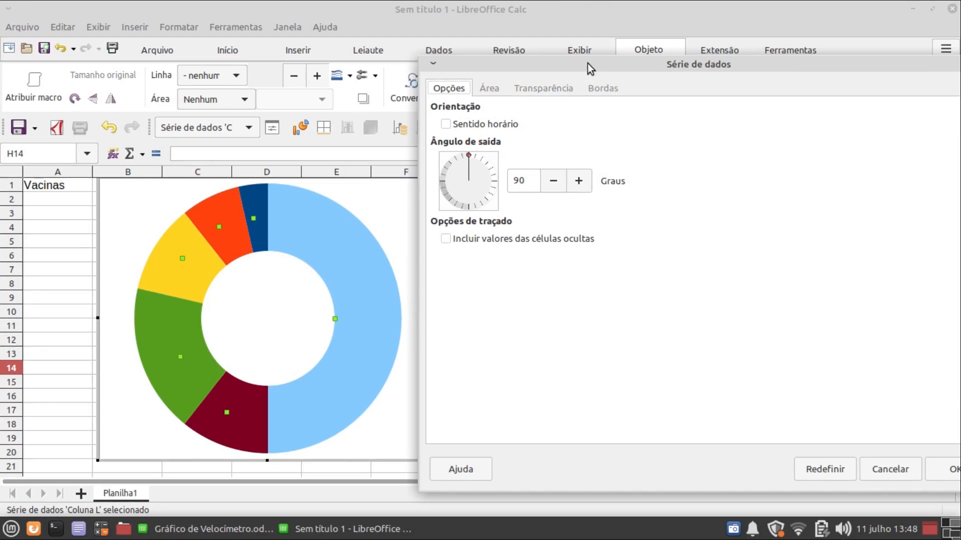
pyautogui.moveTo(587, 64); pyautogui.dragTo(234, 71)
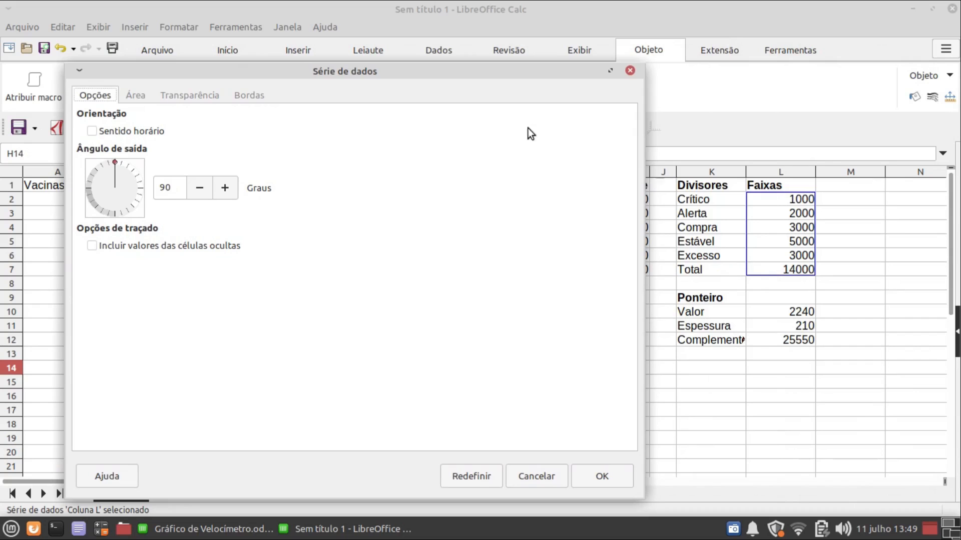
pyautogui.moveTo(446, 74); pyautogui.dragTo(703, 79)
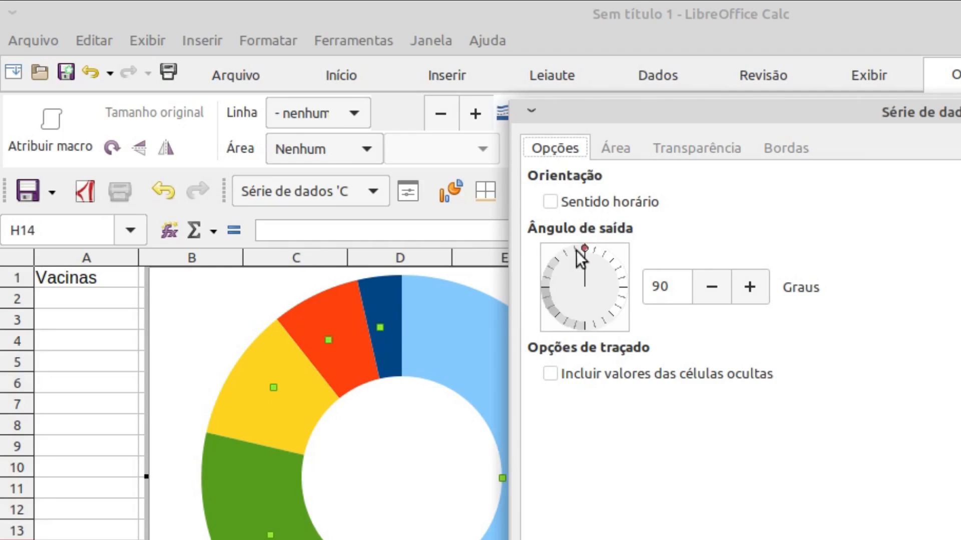
pyautogui.click(551, 202)
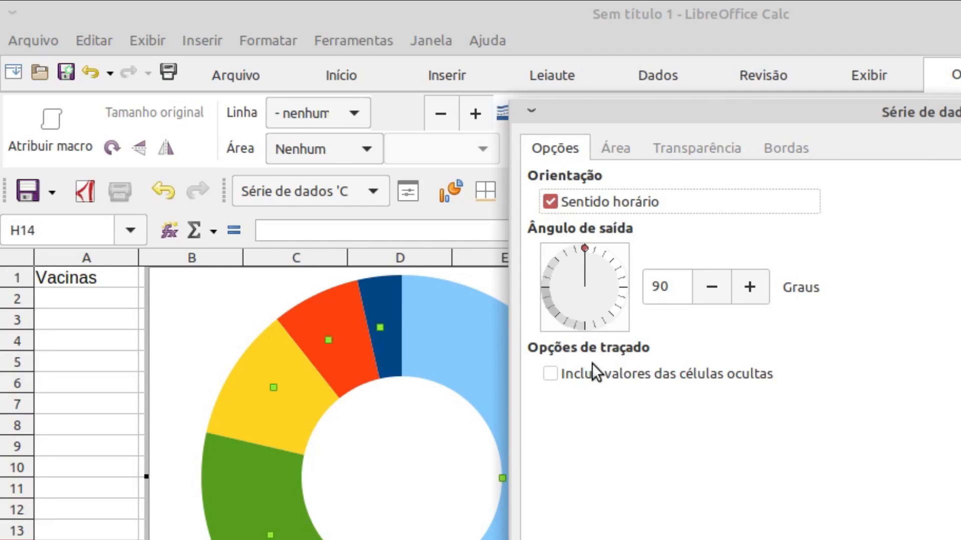
pyautogui.moveTo(583, 248); pyautogui.dragTo(557, 286)
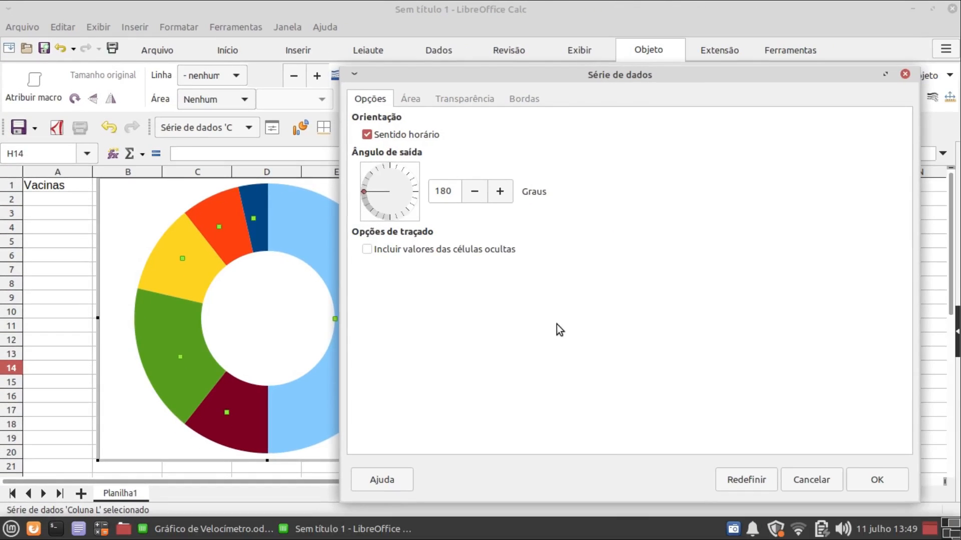
pyautogui.click(863, 479)
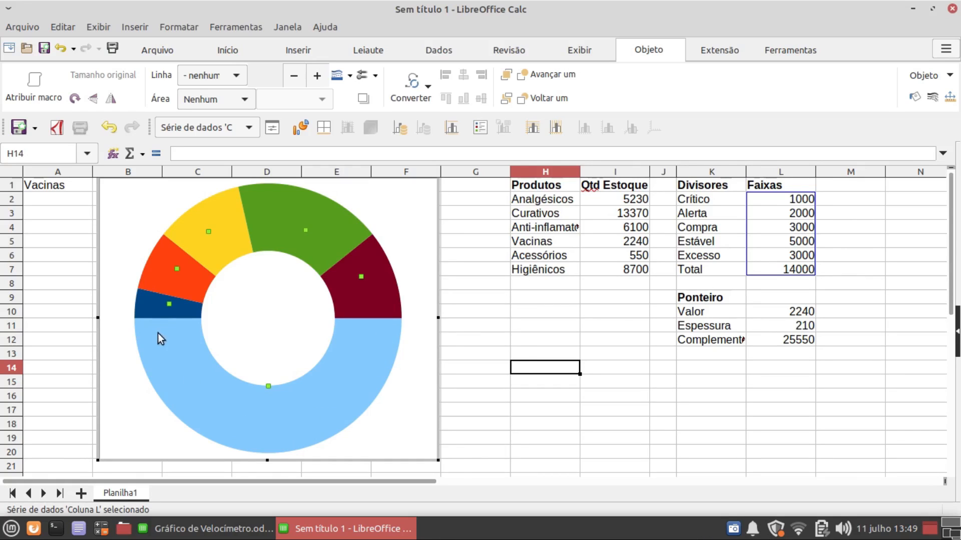
# Set the area fill of the donut's lower-half Total data point to Nenhum.
pyautogui.click(329, 398)
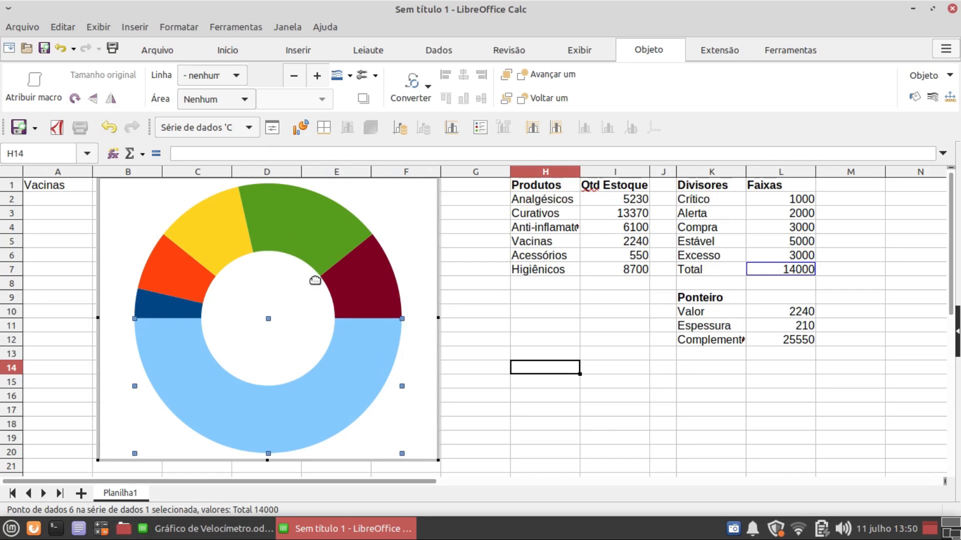
pyautogui.rightClick(352, 373)
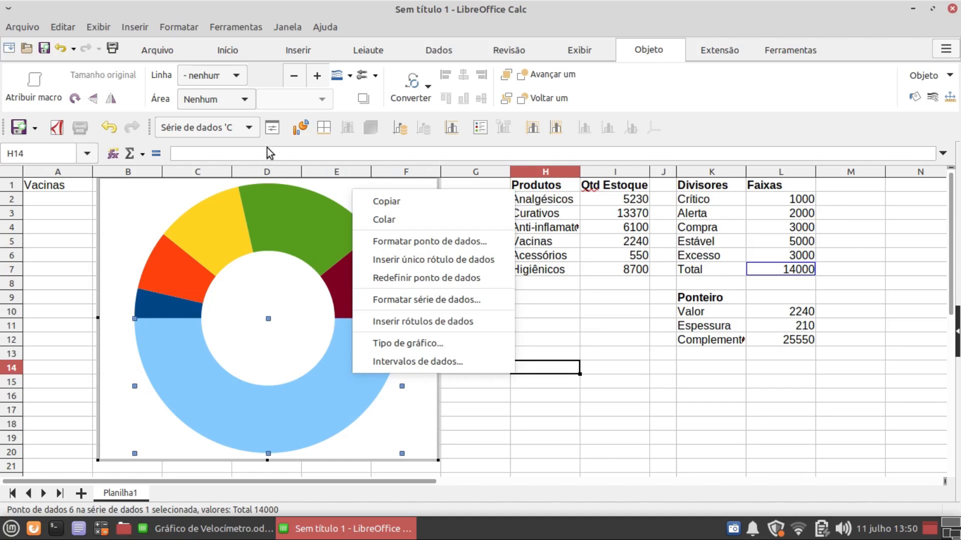
pyautogui.click(268, 135)
pyautogui.click(269, 132)
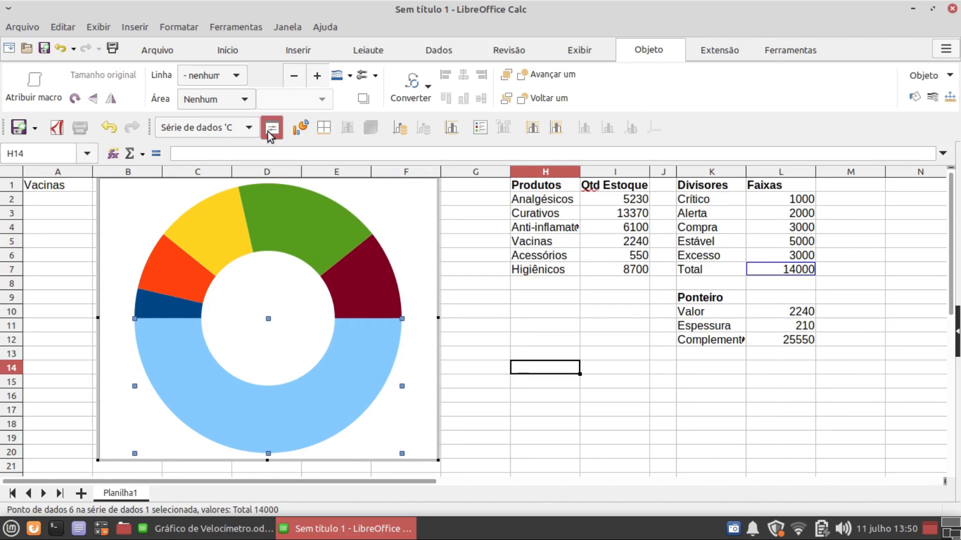
pyautogui.moveTo(380, 61); pyautogui.dragTo(547, 42)
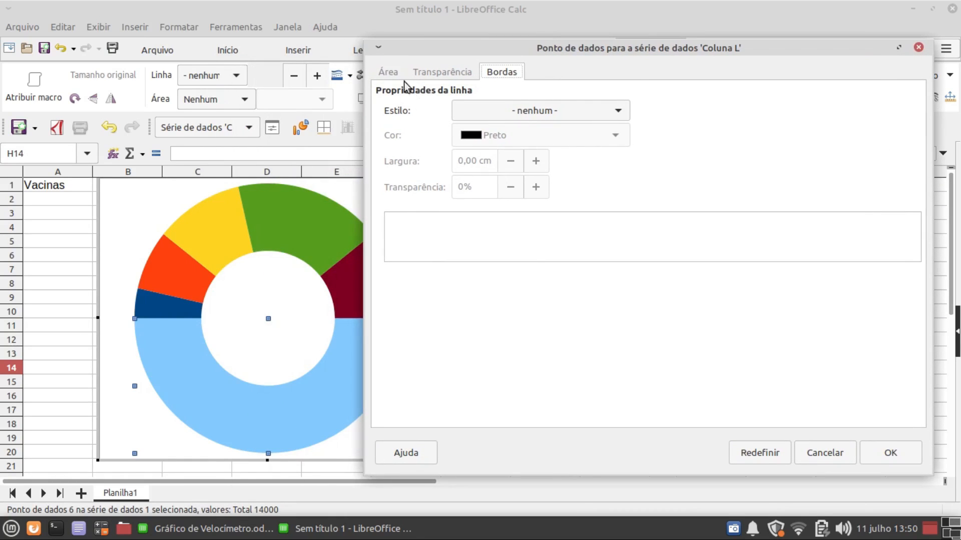
pyautogui.click(390, 73)
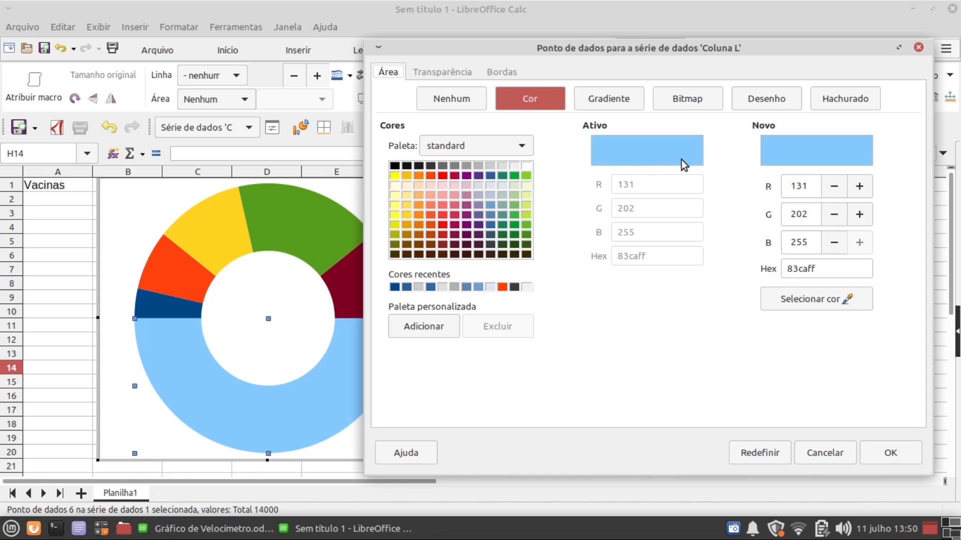
pyautogui.click(516, 205)
pyautogui.click(480, 245)
pyautogui.click(407, 215)
pyautogui.click(418, 175)
pyautogui.click(478, 175)
pyautogui.click(502, 205)
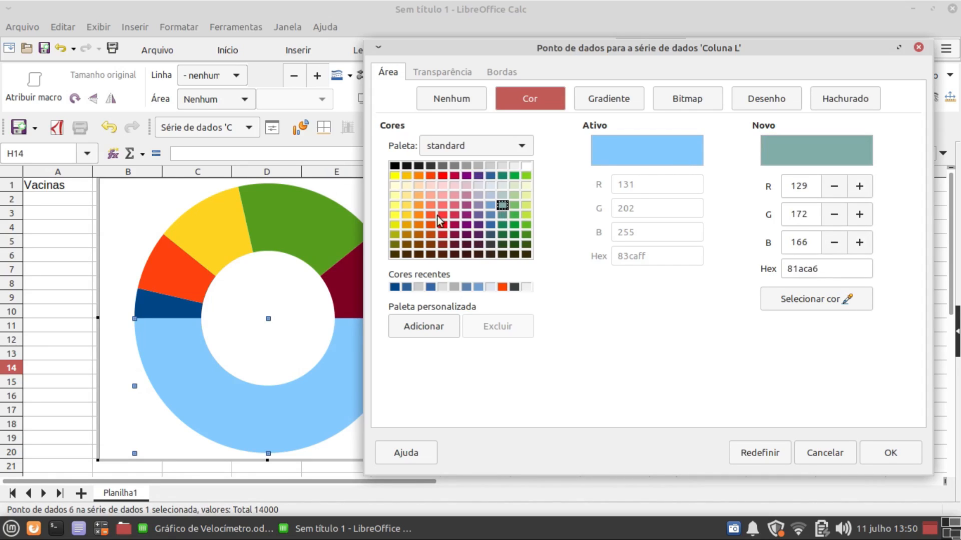
pyautogui.click(456, 98)
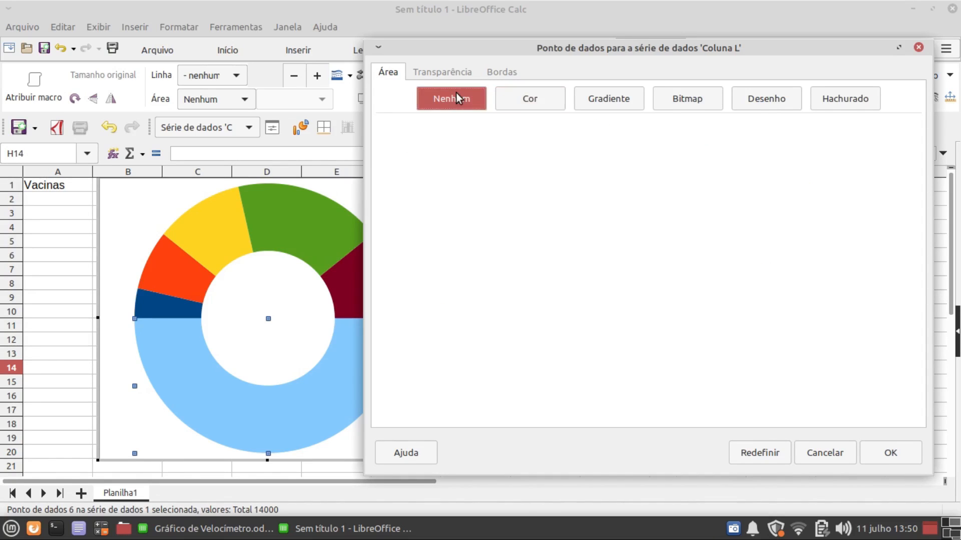
pyautogui.click(882, 449)
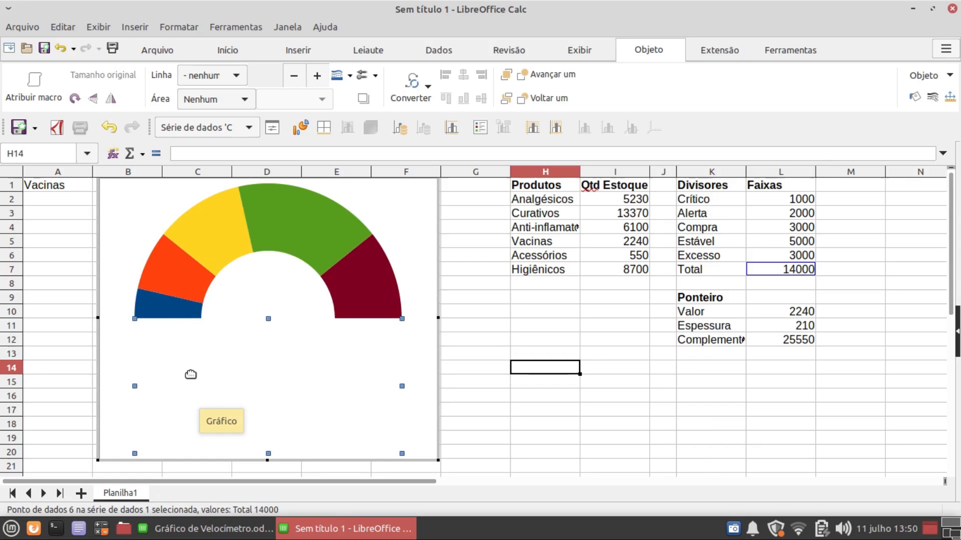
# Recolor the dial's Crítico segment with the light blue dee6ef from the standard palette.
pyautogui.click(147, 302)
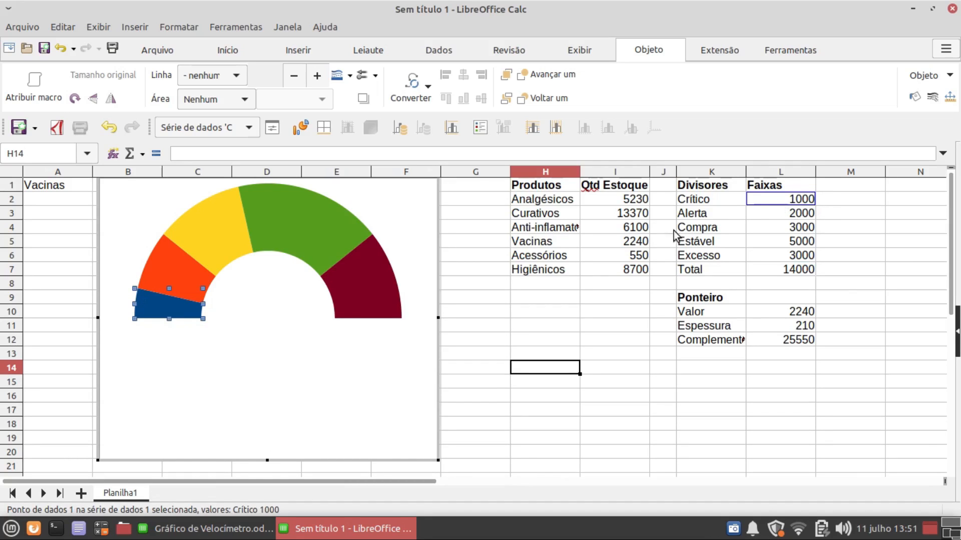
pyautogui.click(551, 333)
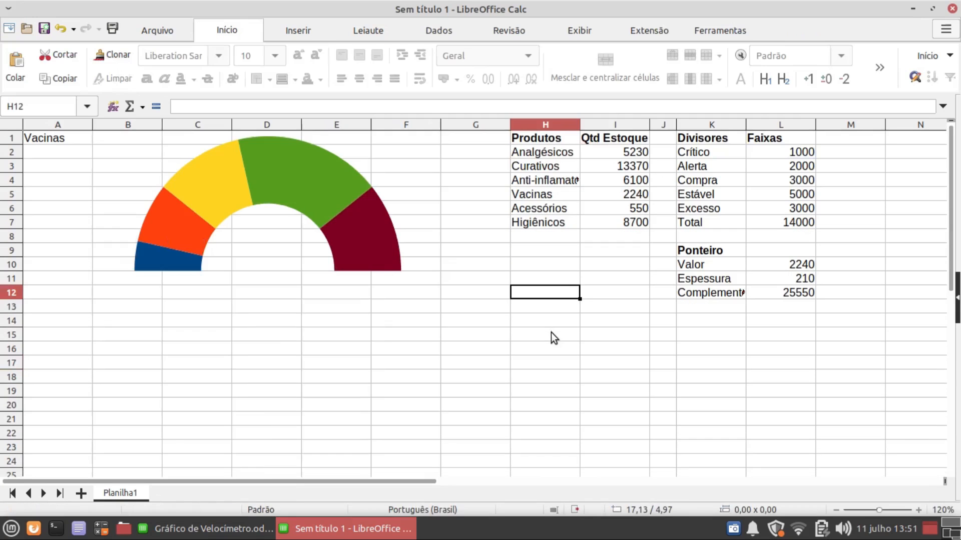
pyautogui.doubleClick(372, 259)
pyautogui.click(168, 302)
pyautogui.click(140, 308)
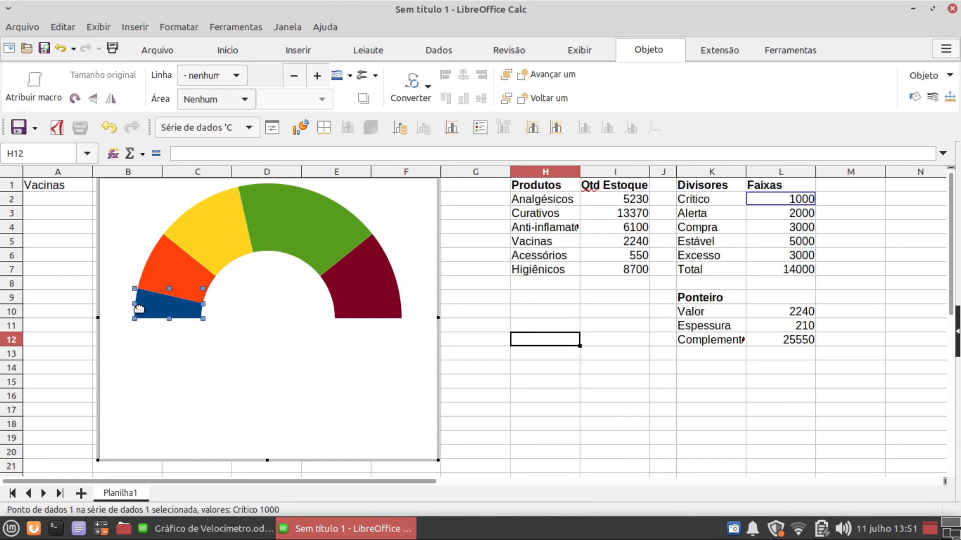
pyautogui.rightClick(140, 308)
pyautogui.click(194, 361)
pyautogui.moveTo(483, 65); pyautogui.dragTo(380, 46)
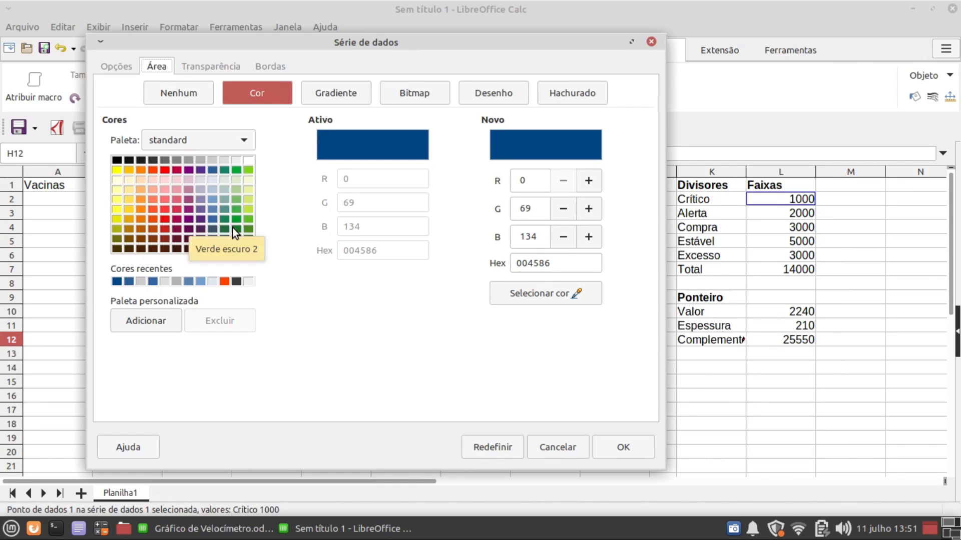
pyautogui.click(210, 179)
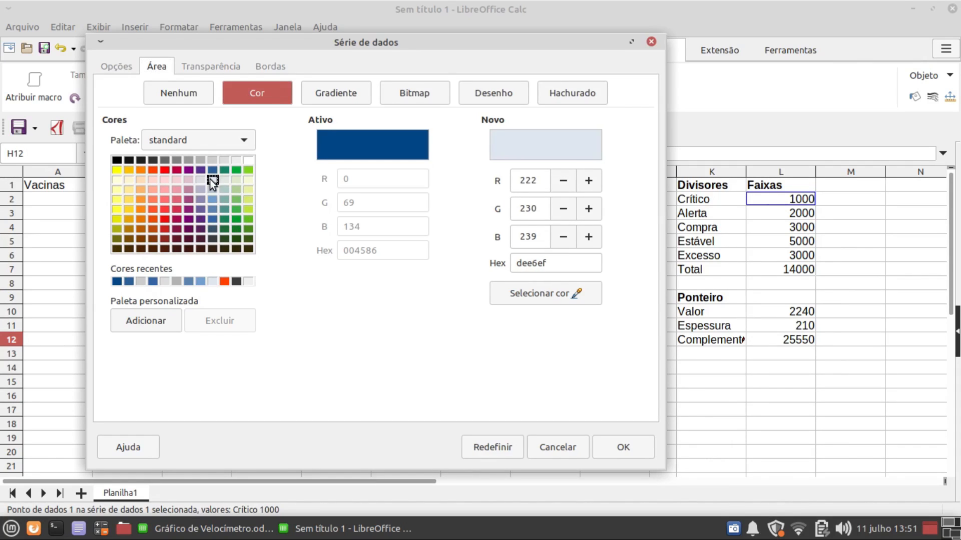
pyautogui.click(212, 191)
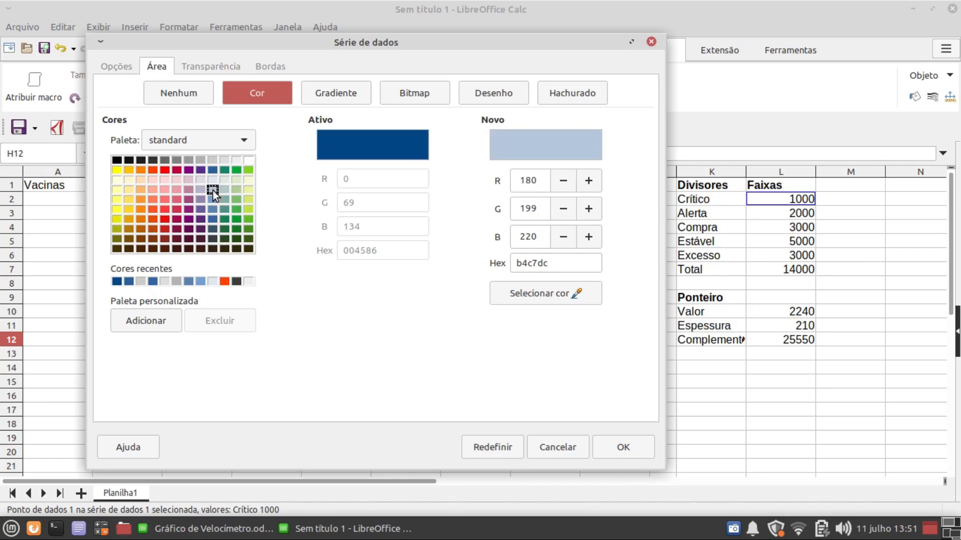
pyautogui.click(624, 447)
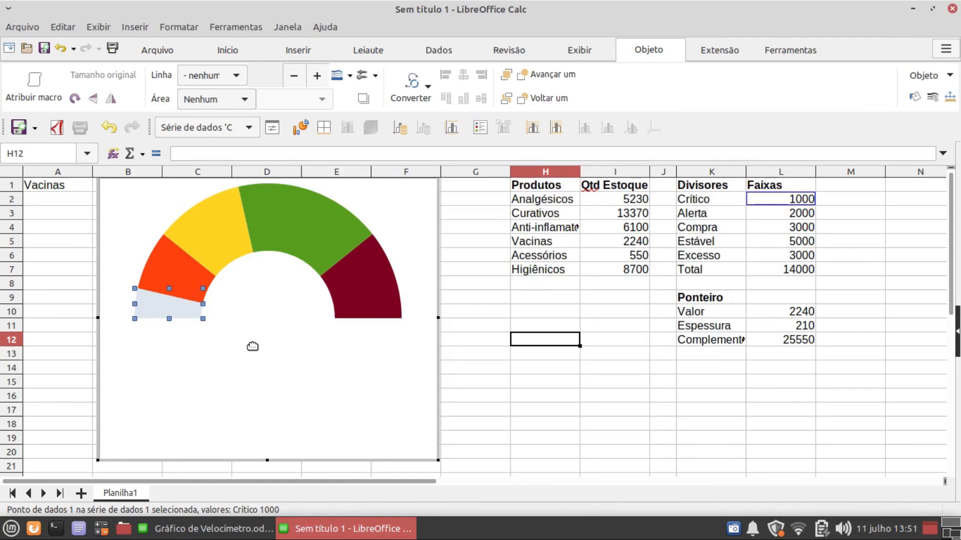
# Set the fill color of the dial's Alerta segment to the medium blue 729fcf.
pyautogui.click(161, 260)
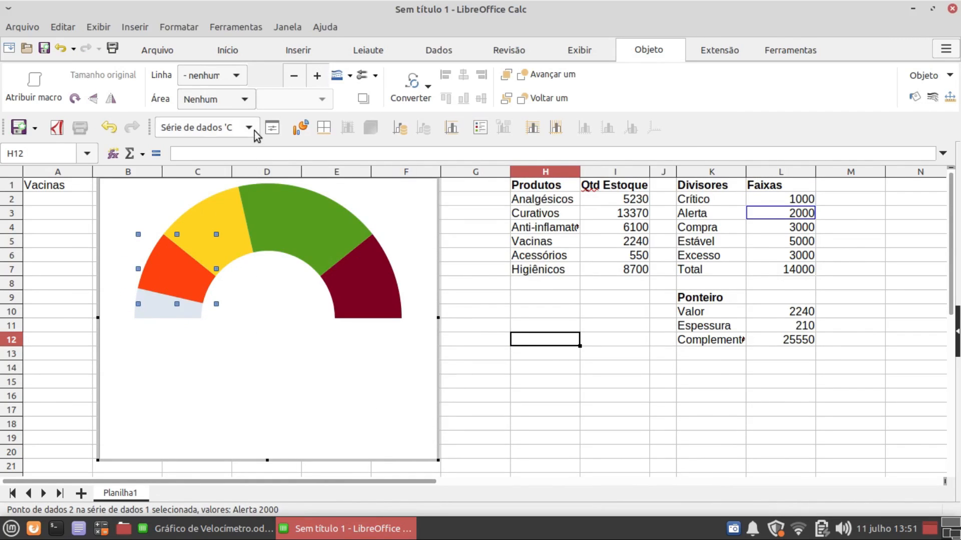
pyautogui.click(272, 129)
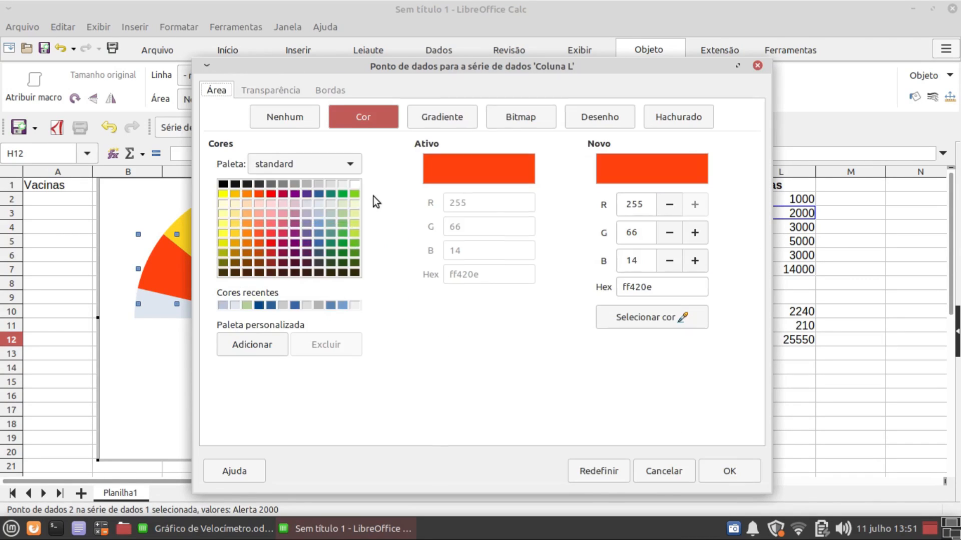
pyautogui.click(319, 224)
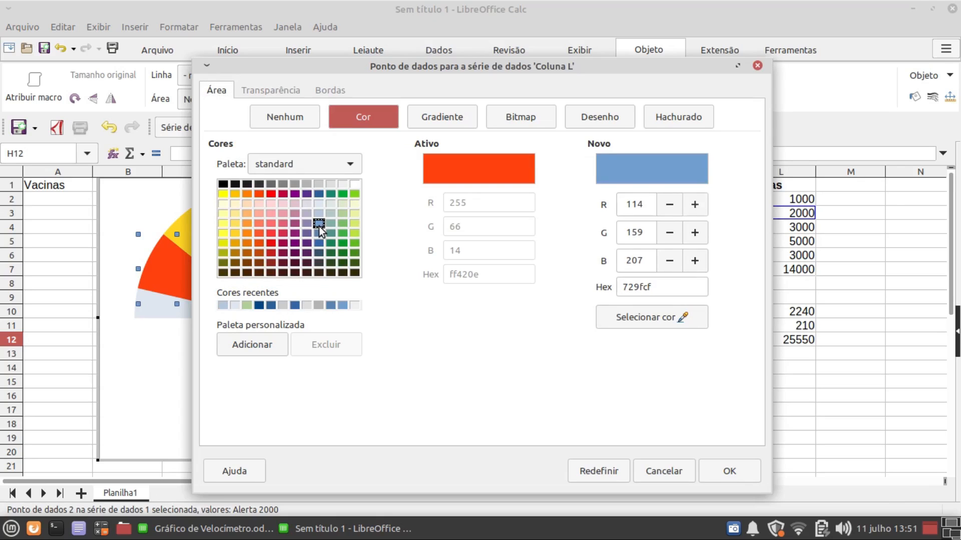
pyautogui.click(716, 474)
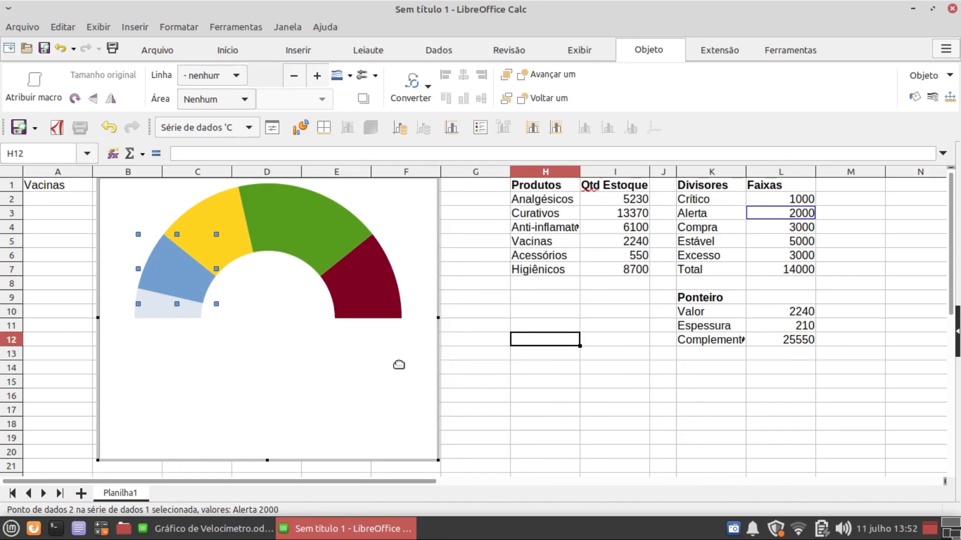
# Set the fill color of the dial's Compra segment to the blue 3465a4.
pyautogui.click(207, 206)
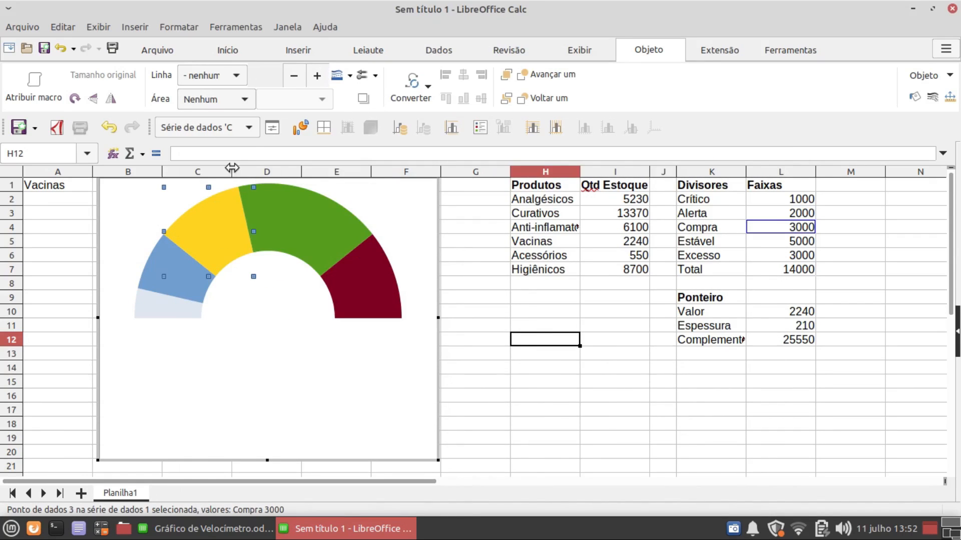
pyautogui.click(273, 127)
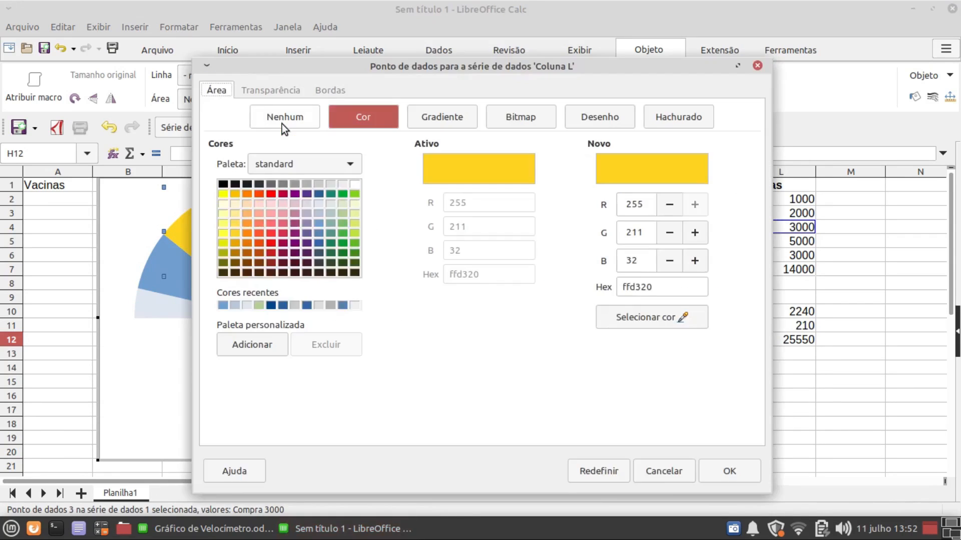
pyautogui.click(318, 244)
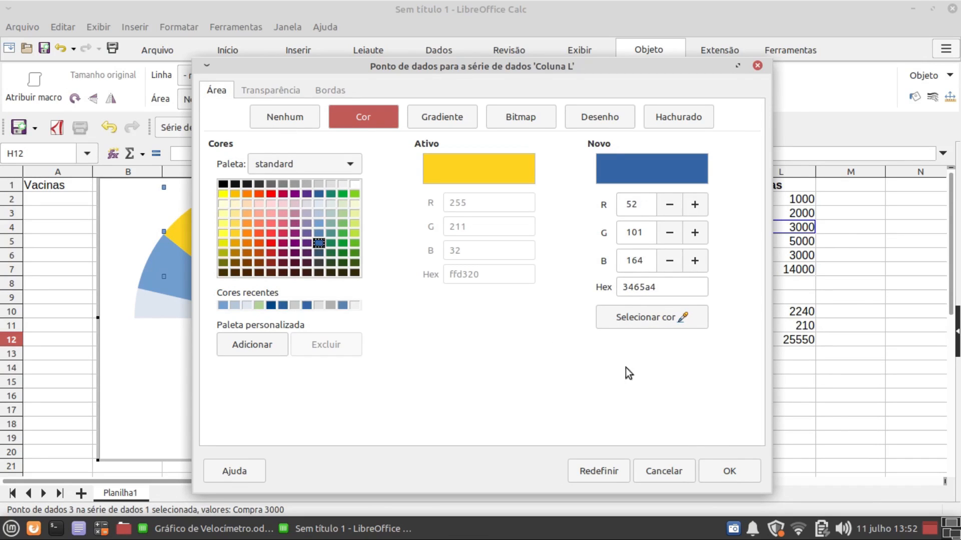
pyautogui.click(714, 465)
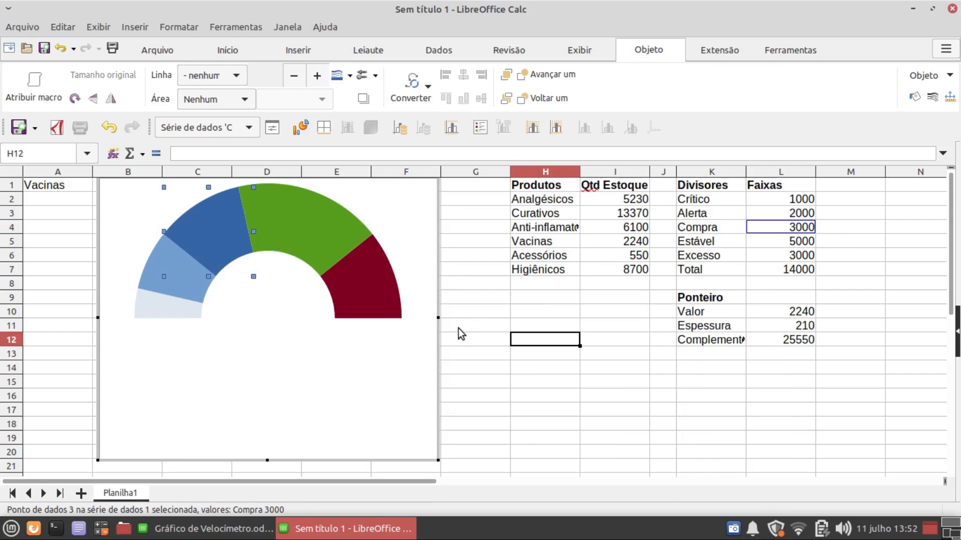
# Set the fill color of the dial's Estável segment to the dark blue 355269.
pyautogui.click(306, 220)
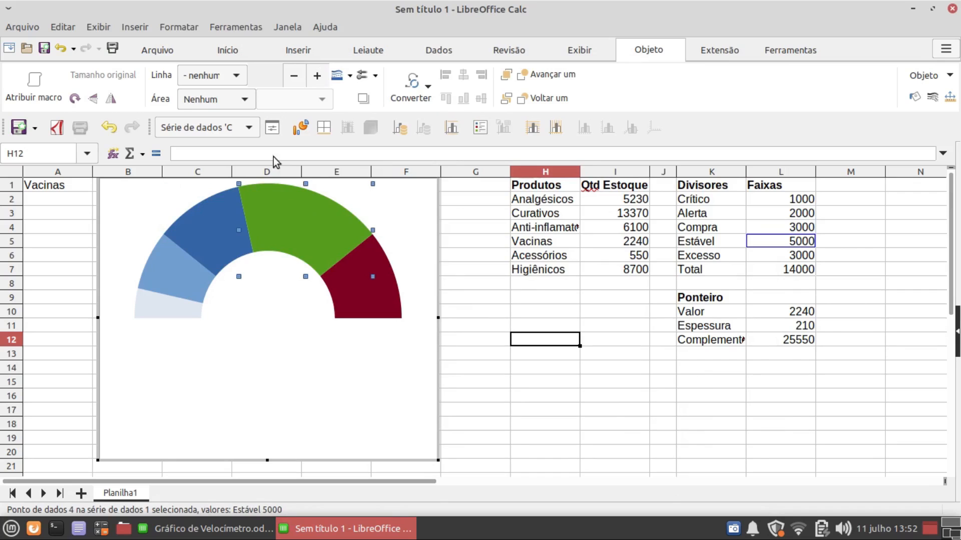
pyautogui.click(273, 128)
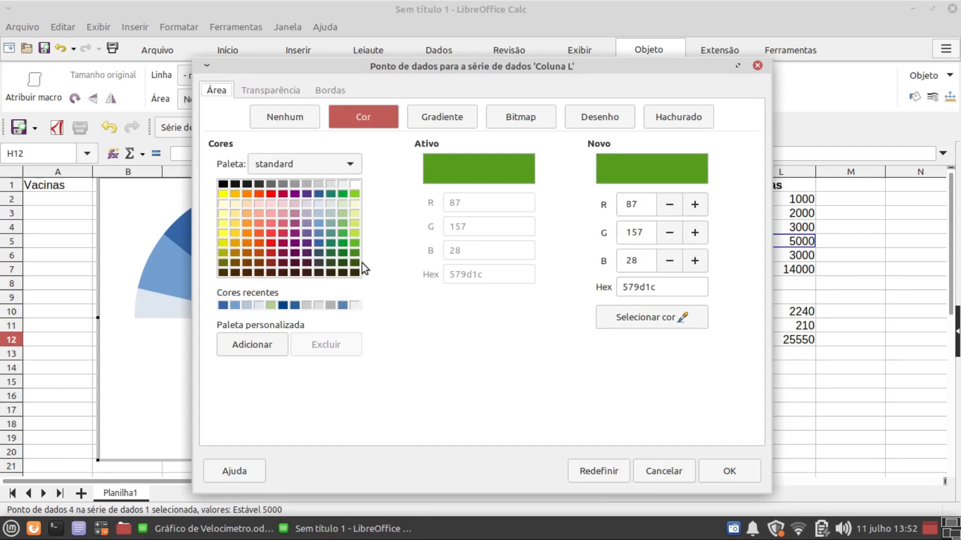
pyautogui.click(318, 253)
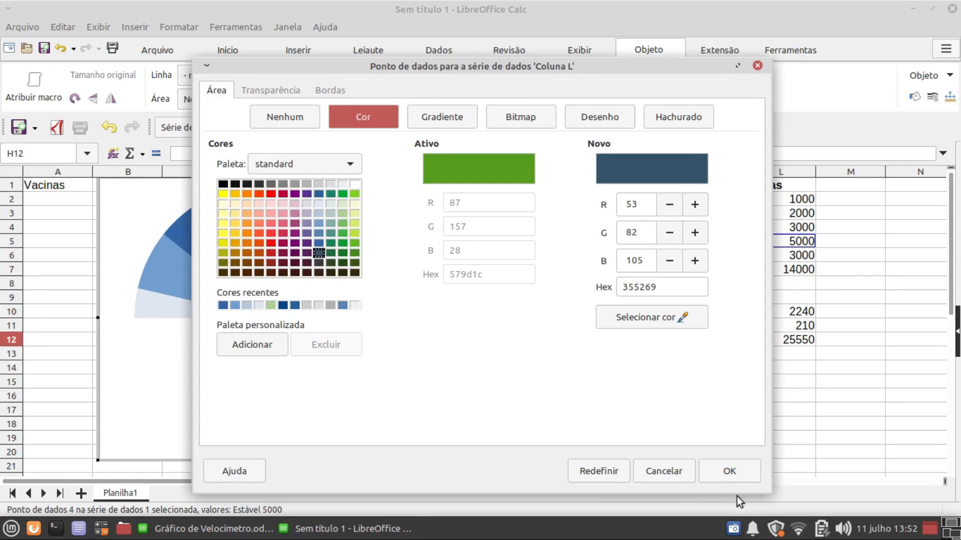
pyautogui.click(744, 468)
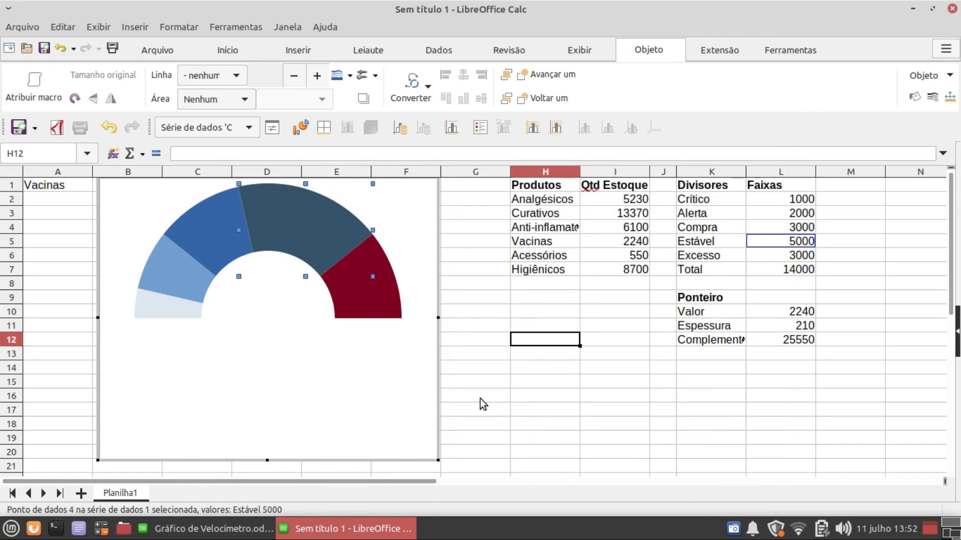
# Set the fill color of the dial's Excesso segment to the pale blue b4c7dc and leave chart editing.
pyautogui.click(370, 299)
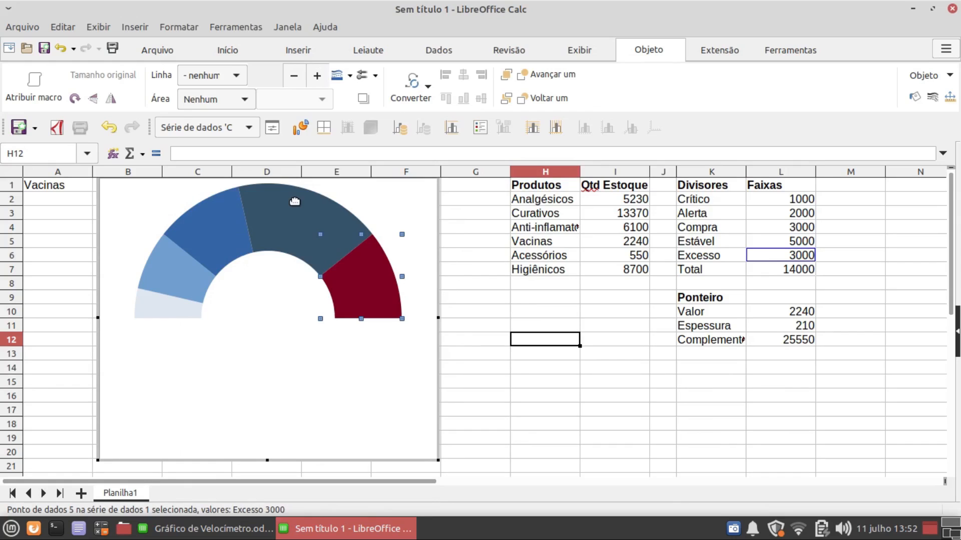
pyautogui.click(272, 128)
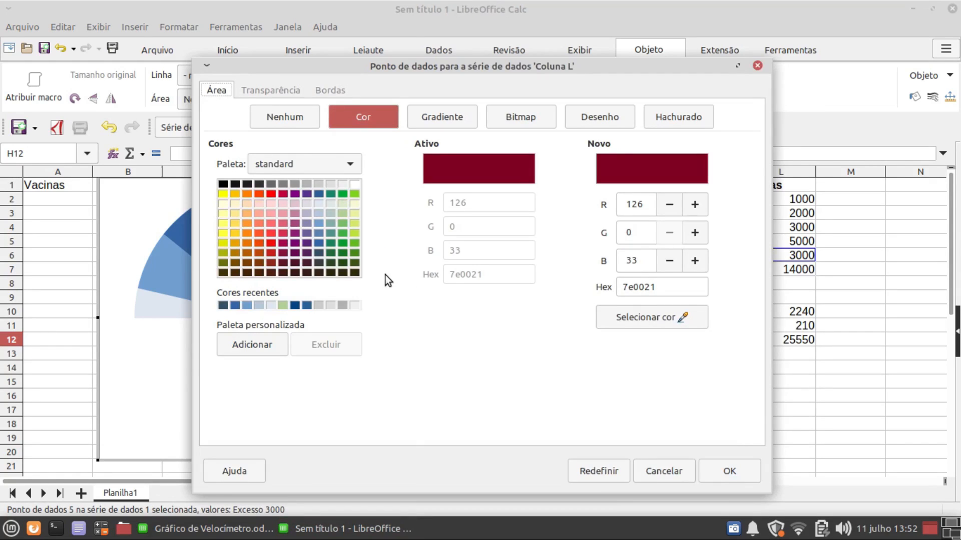
pyautogui.click(317, 214)
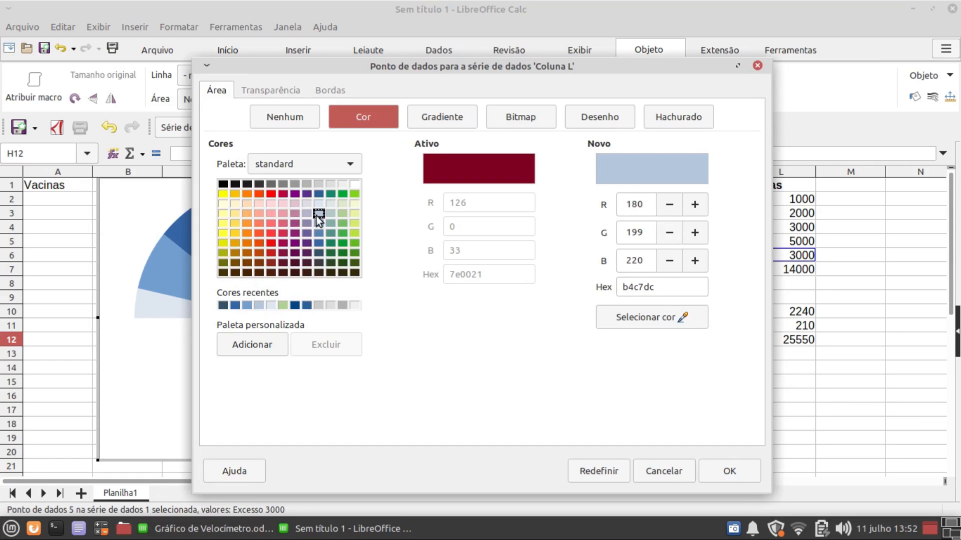
pyautogui.click(718, 467)
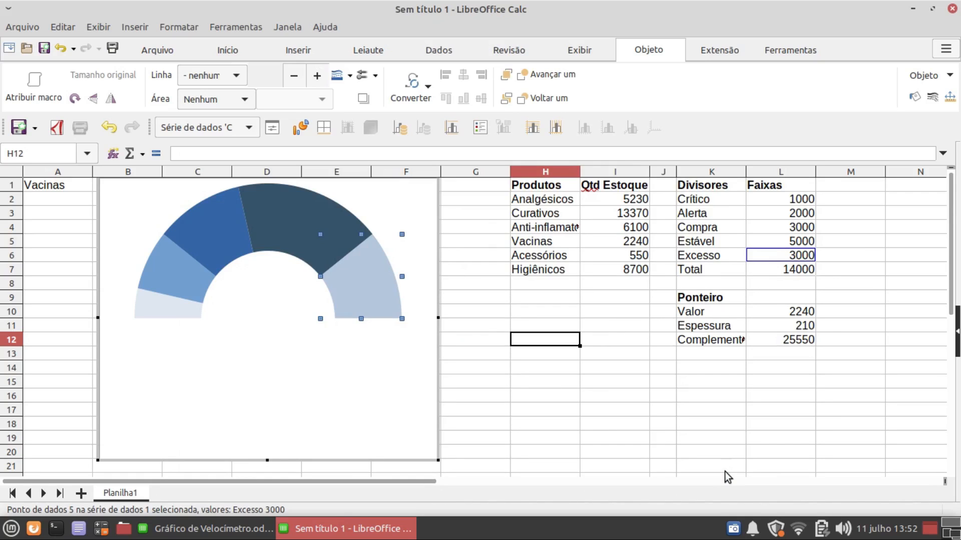
pyautogui.click(516, 406)
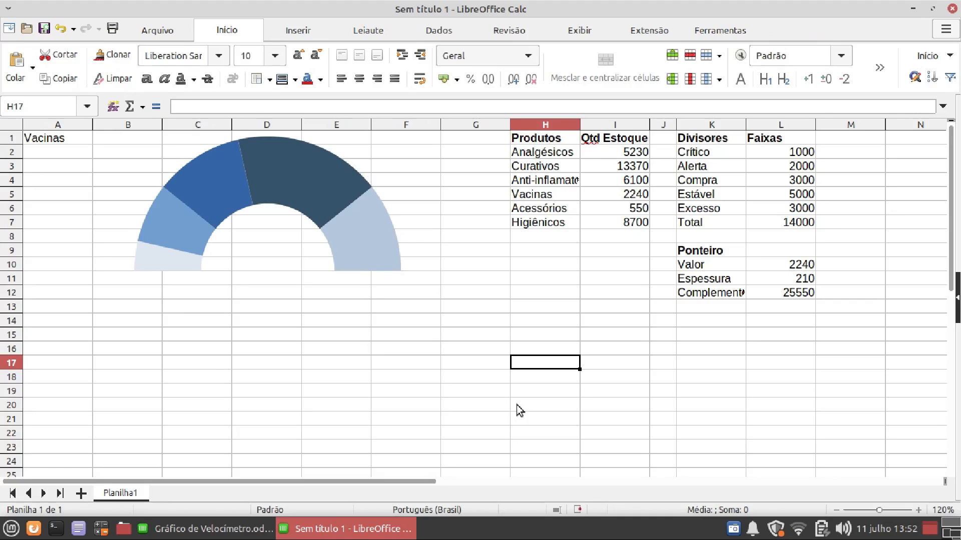
# Insert a normal pie chart from the pointer values L10:L12, without a legend.
pyautogui.moveTo(692, 268); pyautogui.dragTo(780, 296)
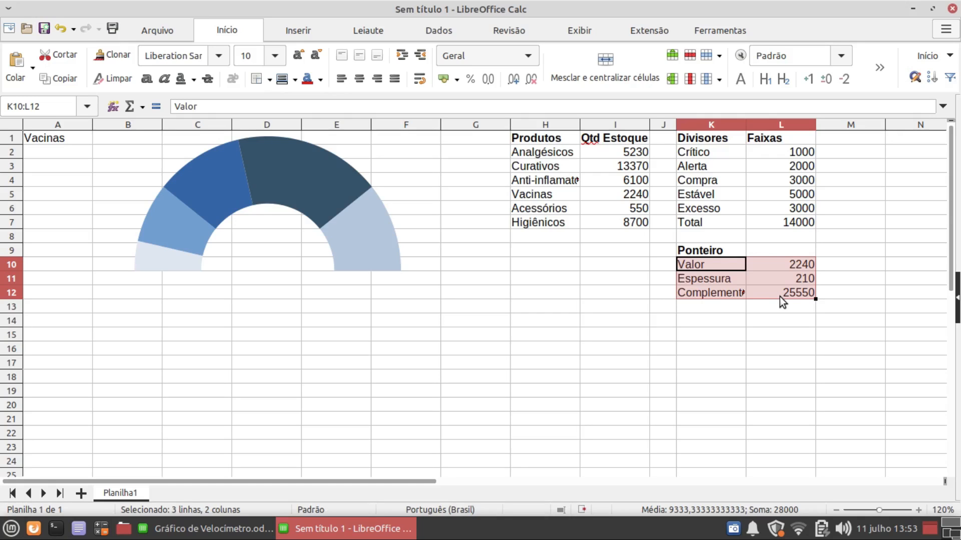
pyautogui.click(779, 297)
pyautogui.moveTo(772, 263); pyautogui.dragTo(772, 290)
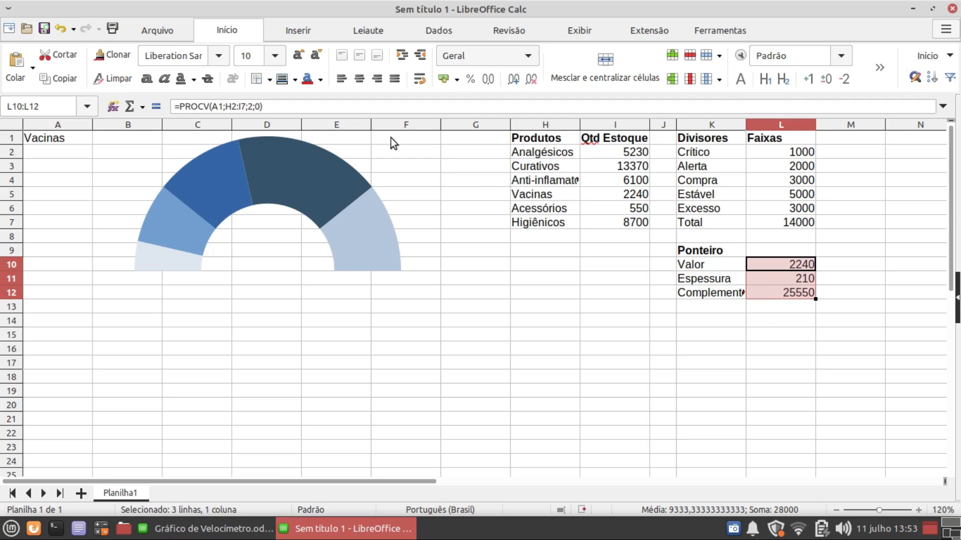
pyautogui.click(300, 29)
pyautogui.click(104, 66)
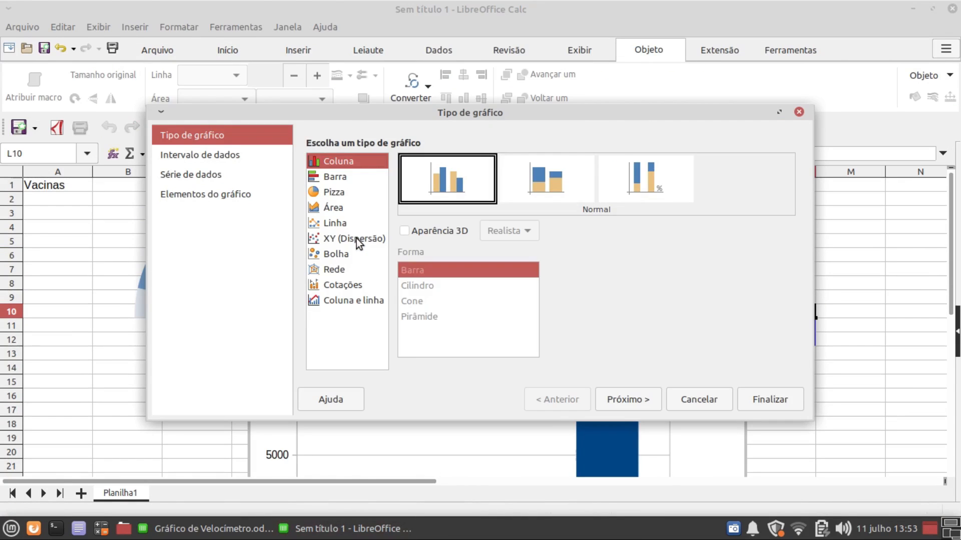
pyautogui.click(335, 193)
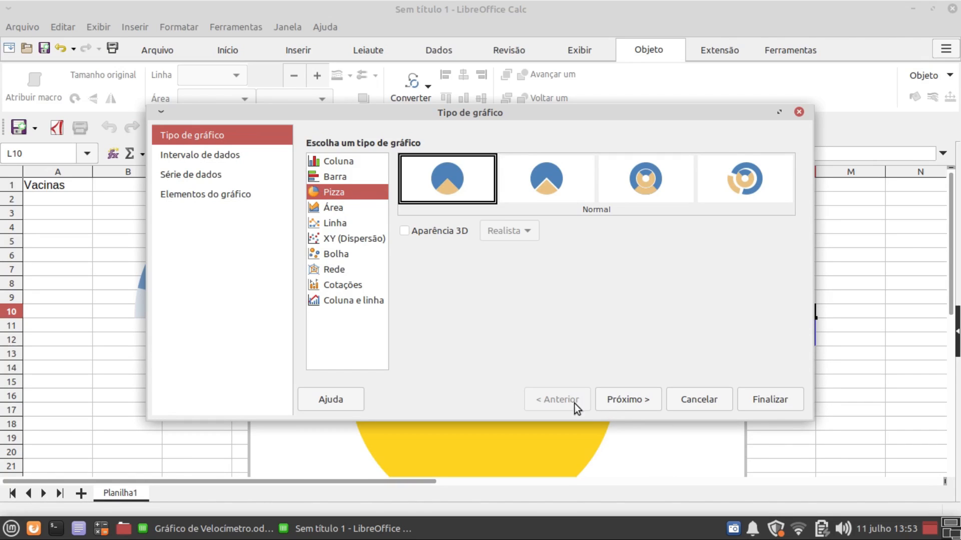
pyautogui.click(616, 401)
pyautogui.click(616, 401)
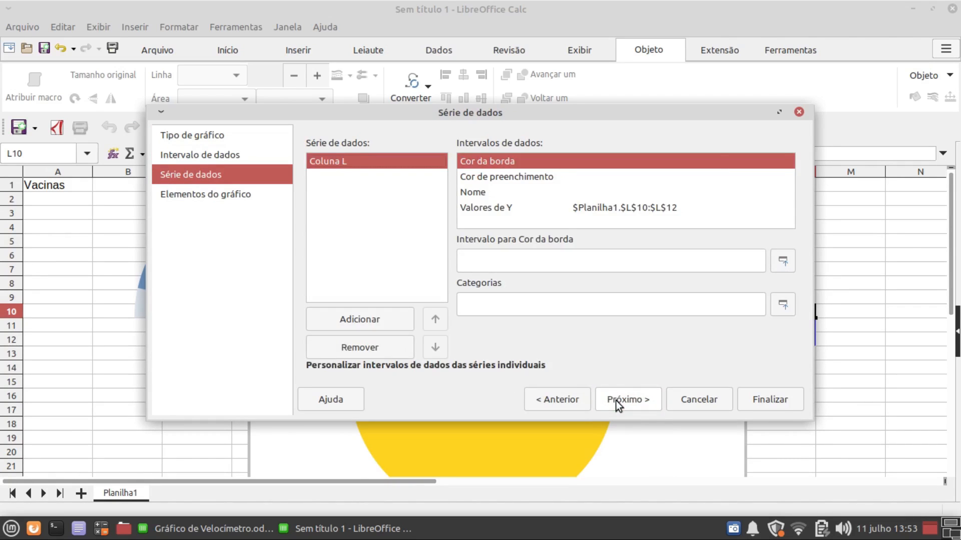
pyautogui.click(616, 400)
pyautogui.click(723, 160)
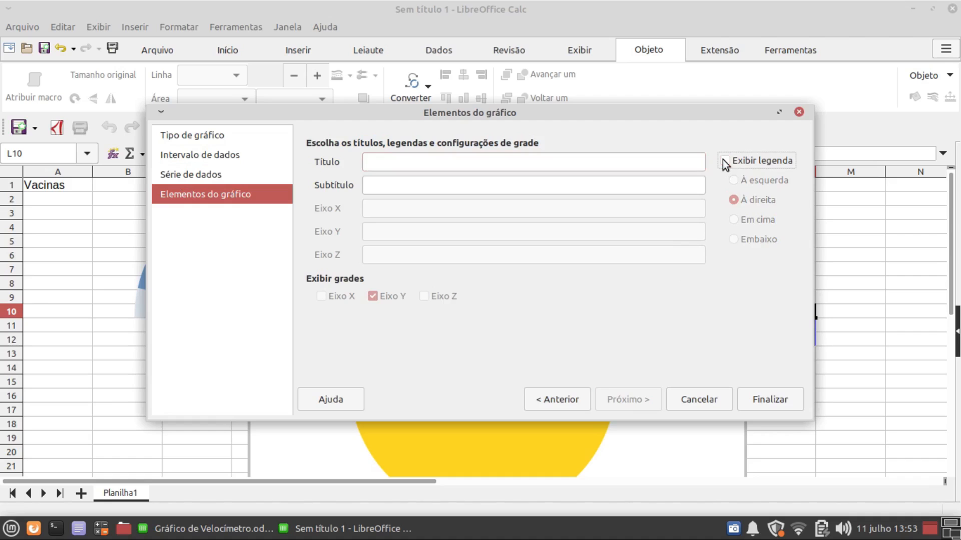
pyautogui.click(764, 399)
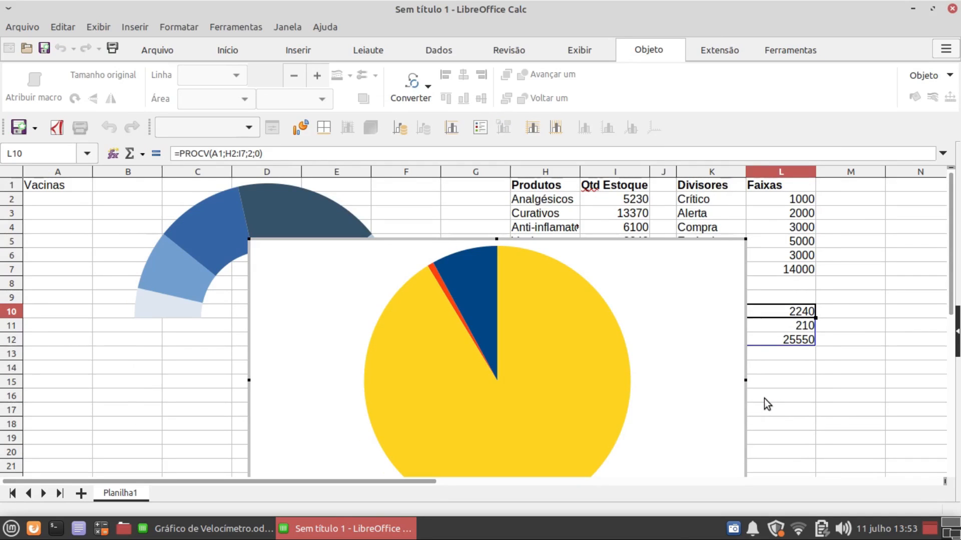
# Move the pointer pie chart slightly up and set its chart area fill to none.
pyautogui.moveTo(659, 240); pyautogui.dragTo(661, 198)
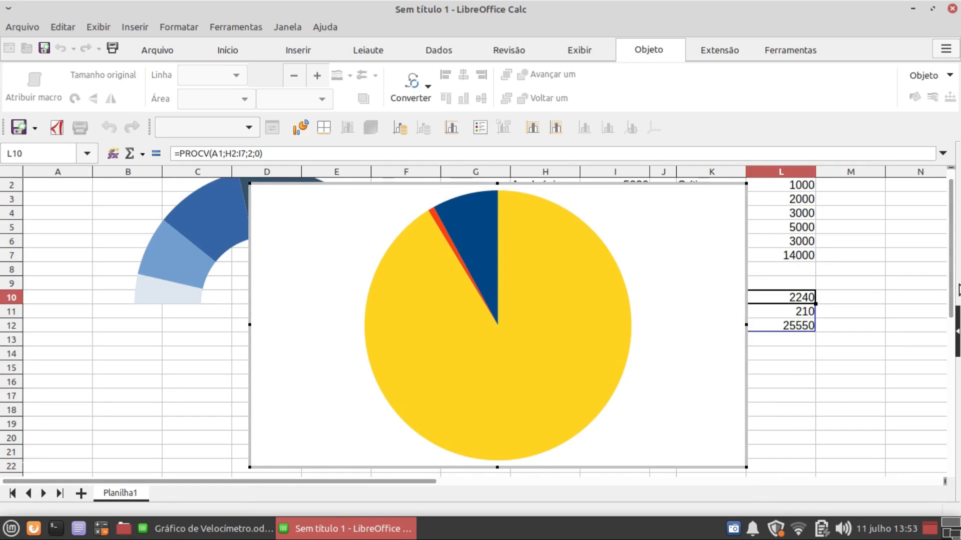
pyautogui.scroll(1, 947, 278)
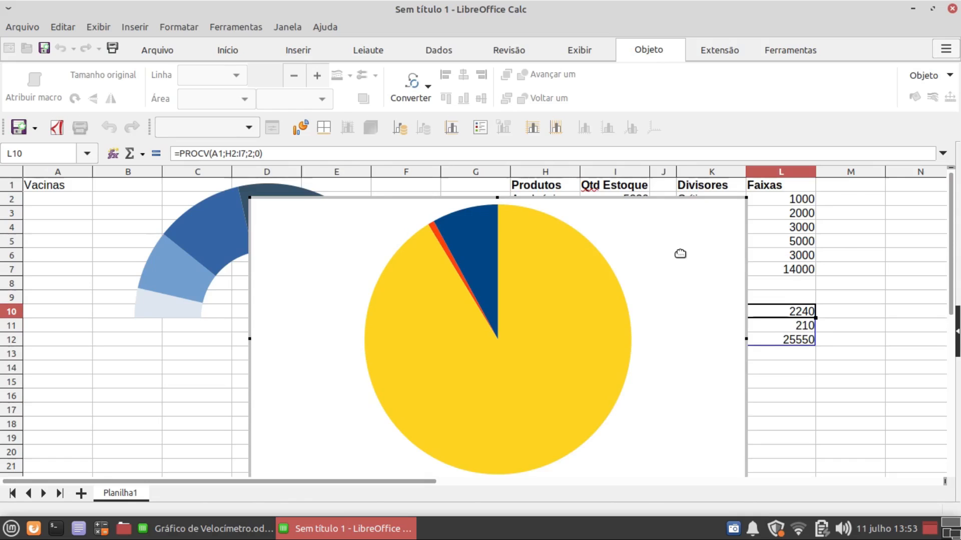
pyautogui.click(325, 127)
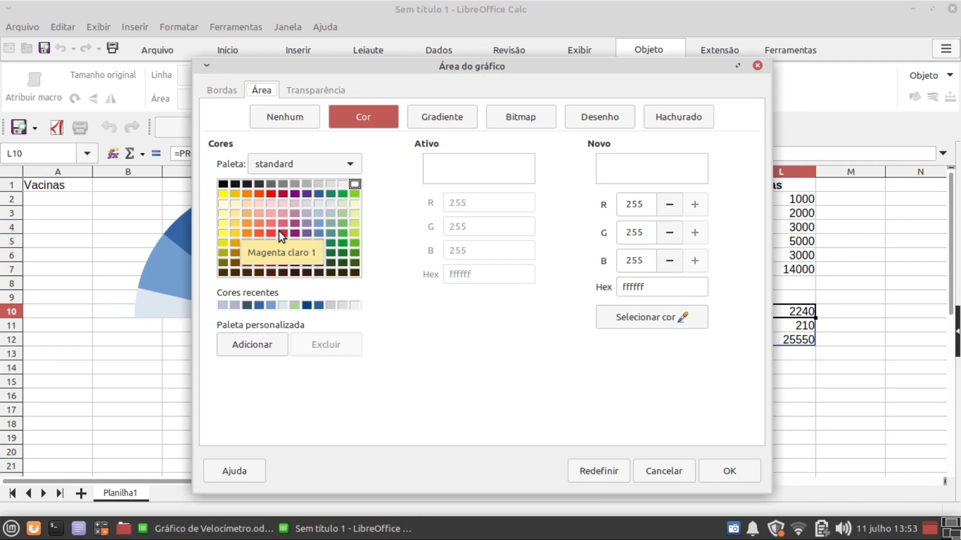
pyautogui.click(286, 118)
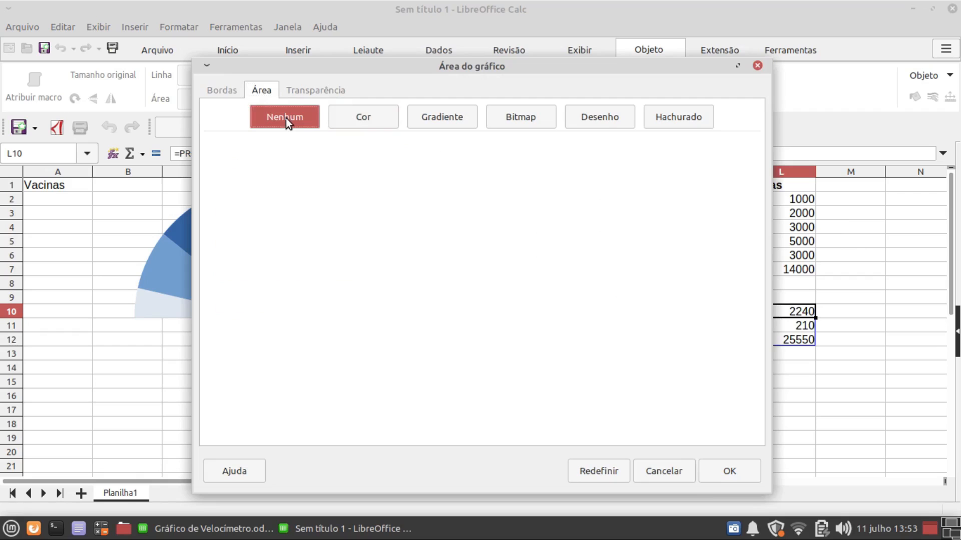
pyautogui.click(726, 466)
# Set the pointer pie's series to clockwise orientation and rotate its starting angle so the first slice begins at the pie's left horizontal.
pyautogui.click(571, 395)
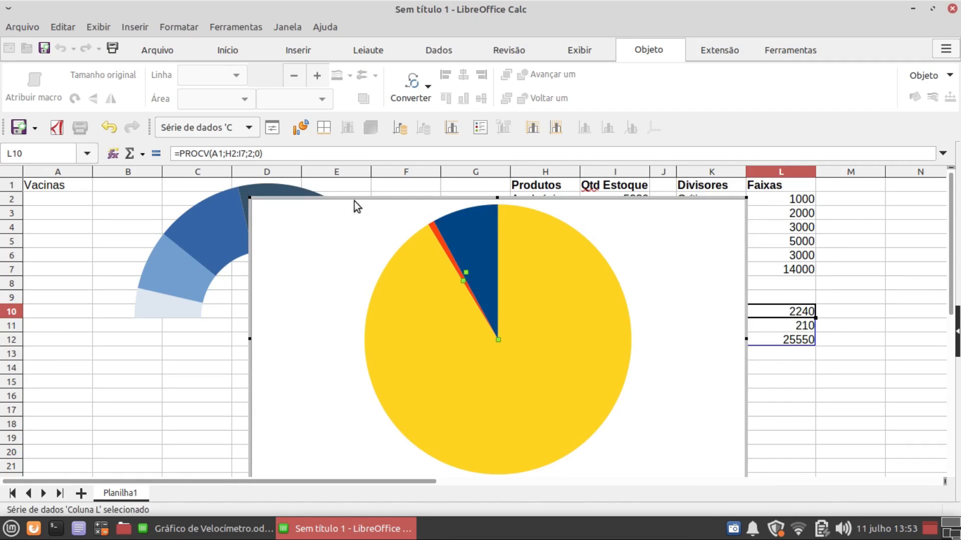
pyautogui.click(271, 129)
pyautogui.click(222, 89)
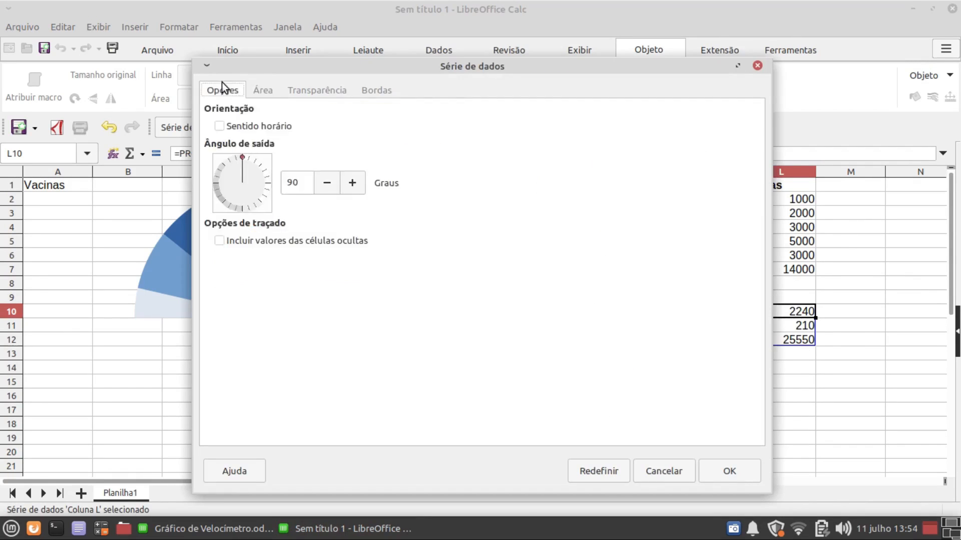
pyautogui.click(219, 126)
pyautogui.moveTo(243, 160); pyautogui.dragTo(220, 182)
pyautogui.click(713, 473)
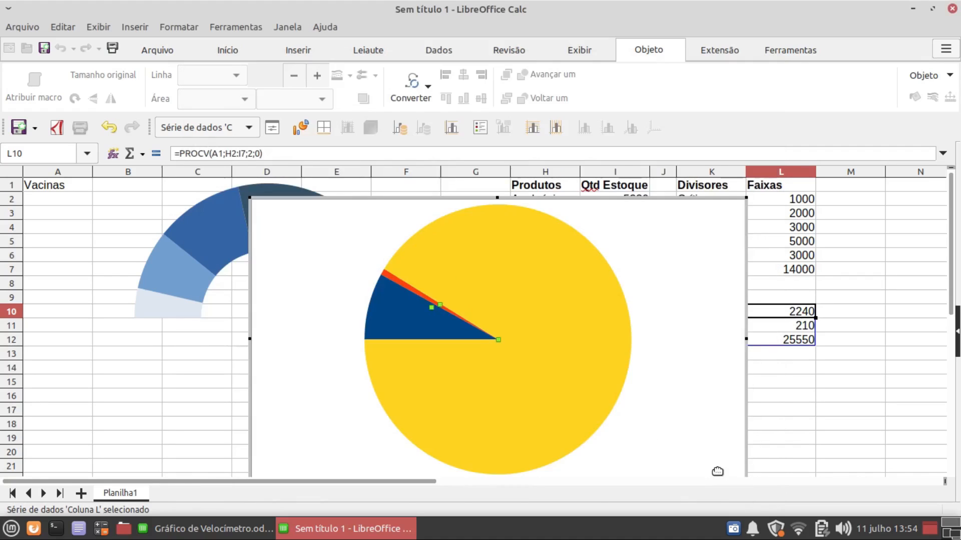
# Narrow the pointer chart to about 10.40 cm wide, leave chart editing and move it exactly over the dial.
pyautogui.moveTo(746, 339); pyautogui.dragTo(624, 328)
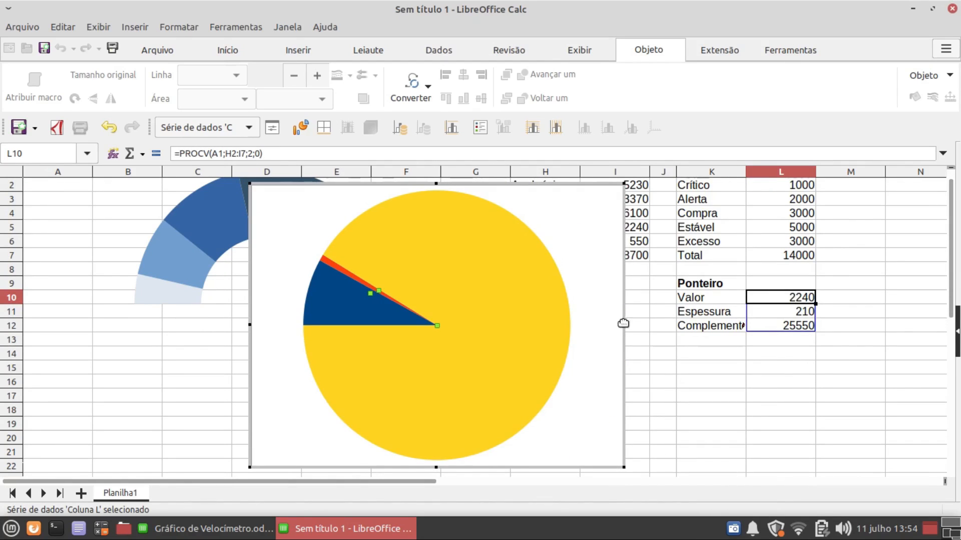
pyautogui.moveTo(624, 326); pyautogui.dragTo(574, 325)
pyautogui.click(610, 366)
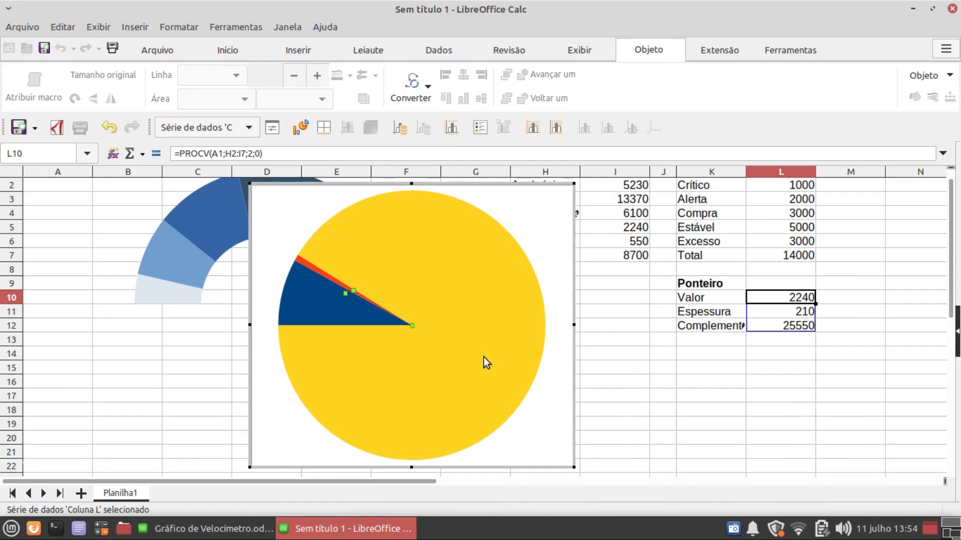
pyautogui.click(461, 330)
pyautogui.moveTo(465, 297); pyautogui.dragTo(321, 271)
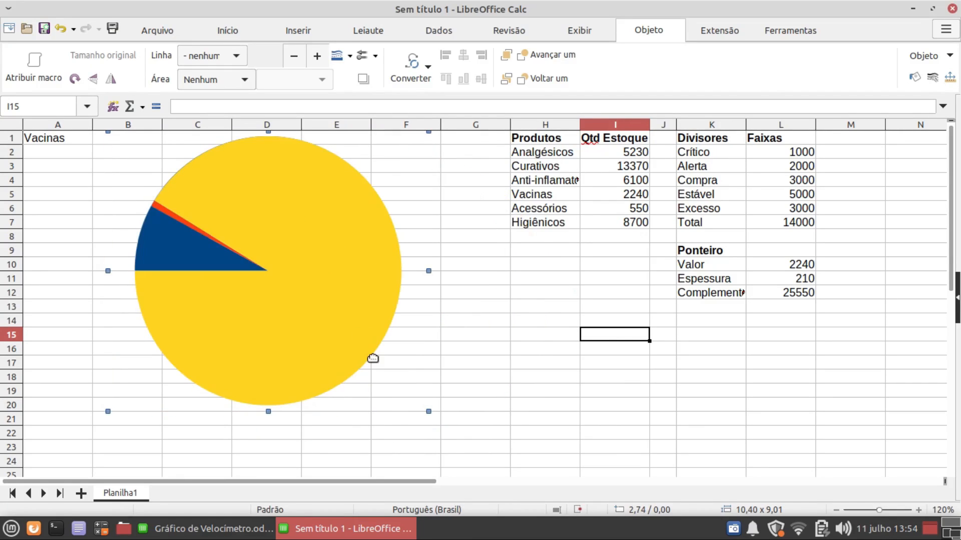
# Remove the fill of the large yellow Complemento slice in the pointer chart.
pyautogui.doubleClick(351, 351)
pyautogui.click(348, 349)
pyautogui.click(348, 351)
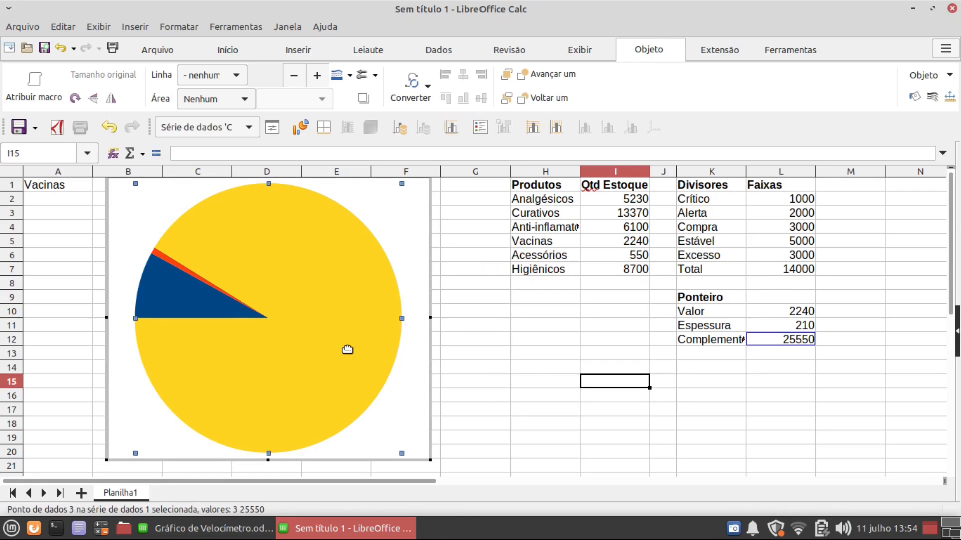
pyautogui.click(271, 128)
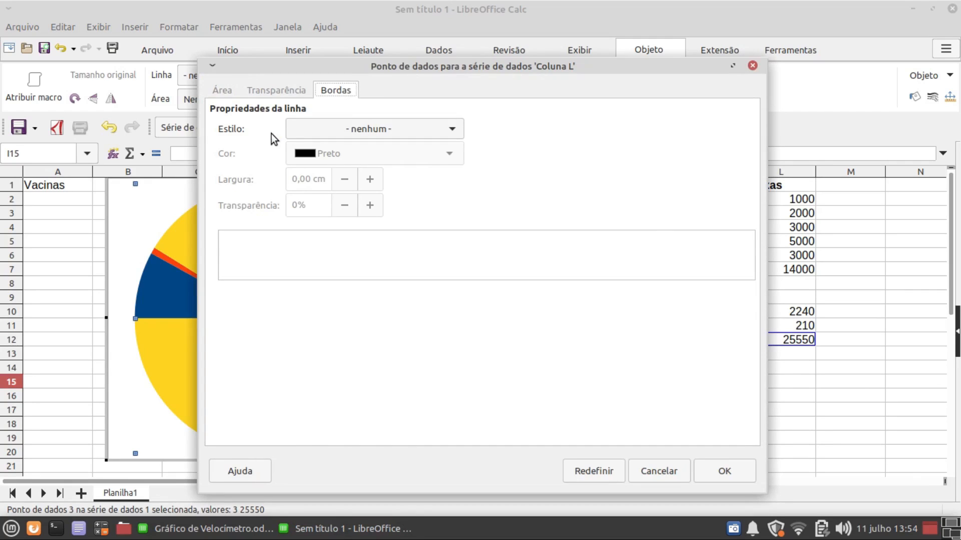
pyautogui.click(214, 90)
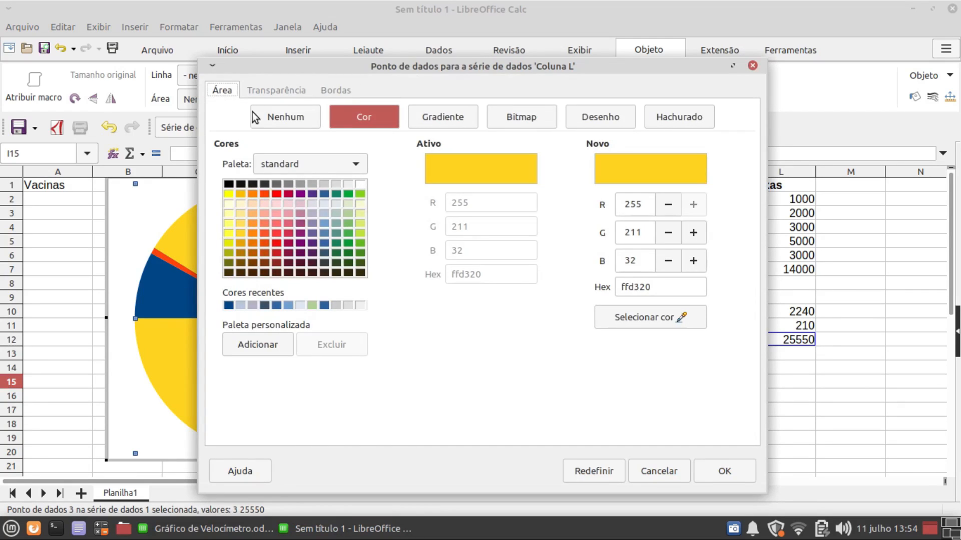
pyautogui.click(280, 126)
pyautogui.click(721, 472)
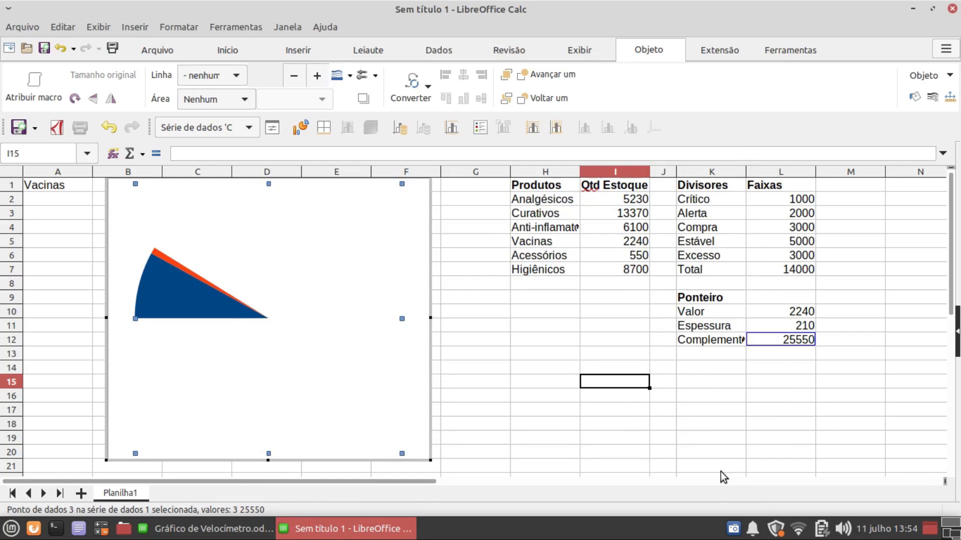
# Remove the fill of the dark blue Valor slice in the pointer chart.
pyautogui.click(178, 307)
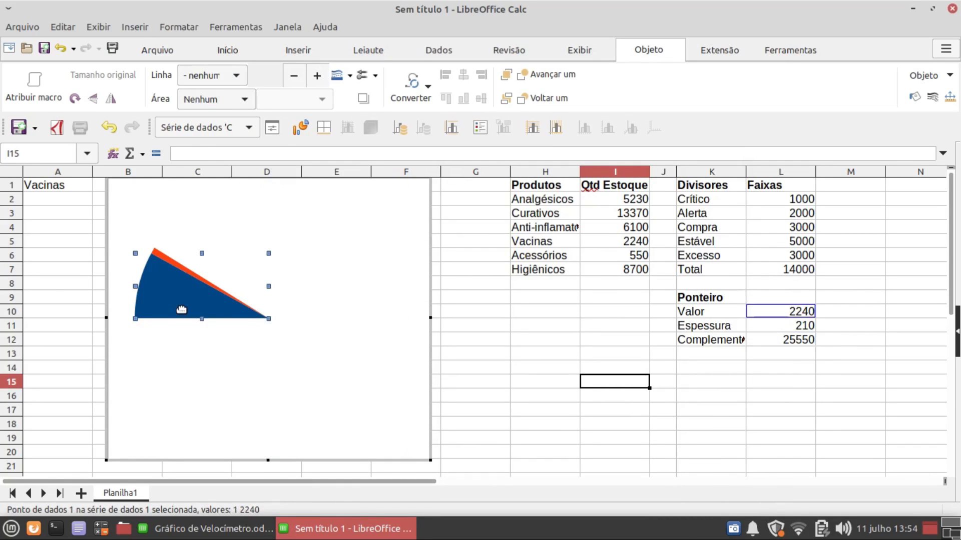
pyautogui.click(275, 136)
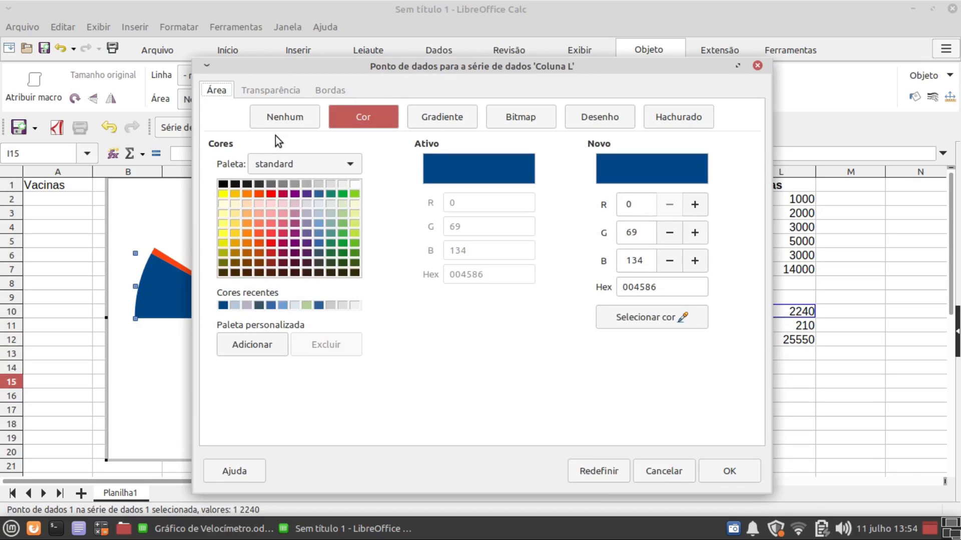
pyautogui.click(278, 114)
pyautogui.click(720, 473)
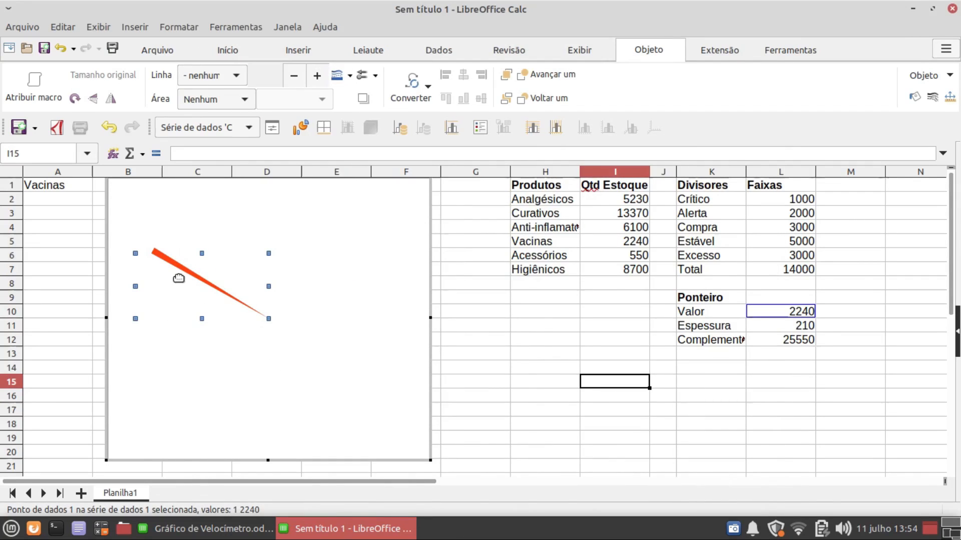
# Set the fill color of the thin Espessura slice to the orange ff4000 and leave chart editing.
pyautogui.click(162, 257)
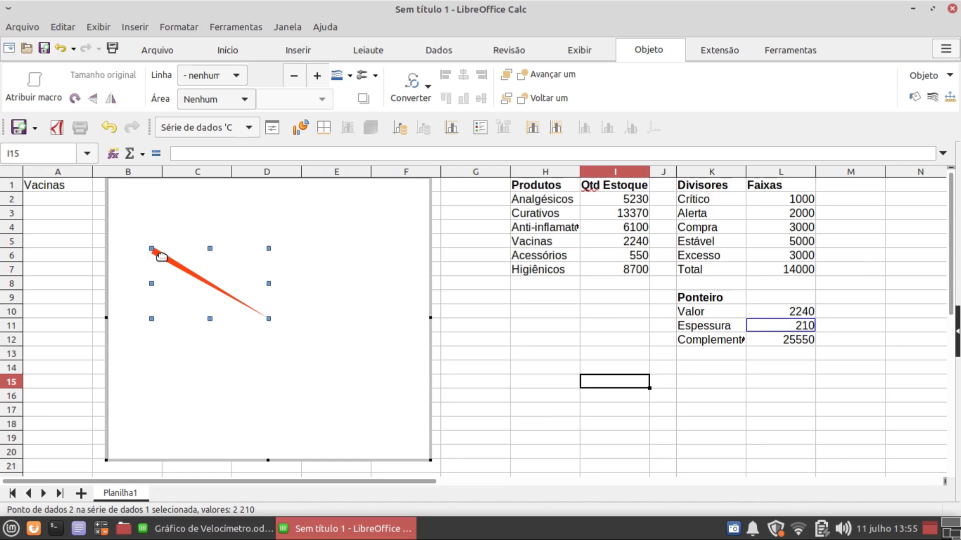
pyautogui.click(272, 129)
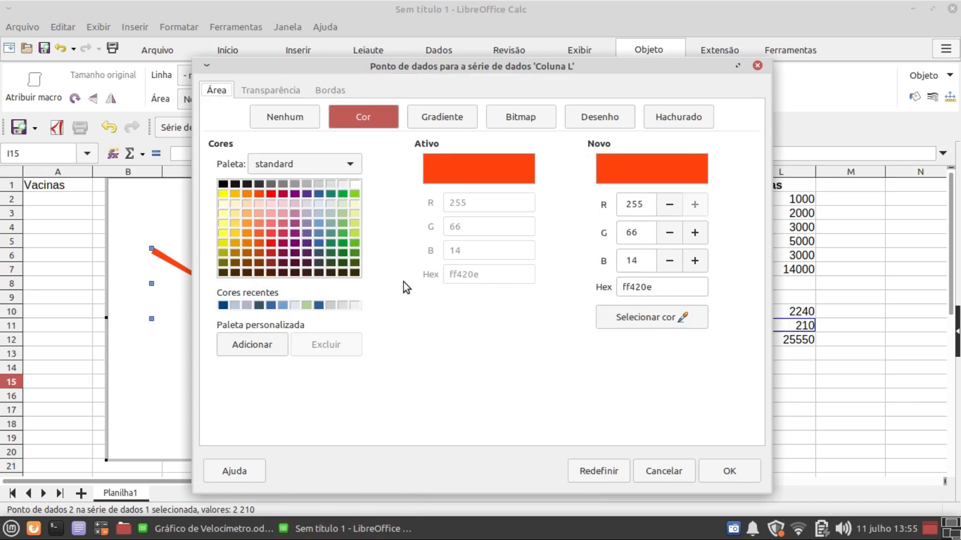
pyautogui.moveTo(346, 71); pyautogui.dragTo(410, 63)
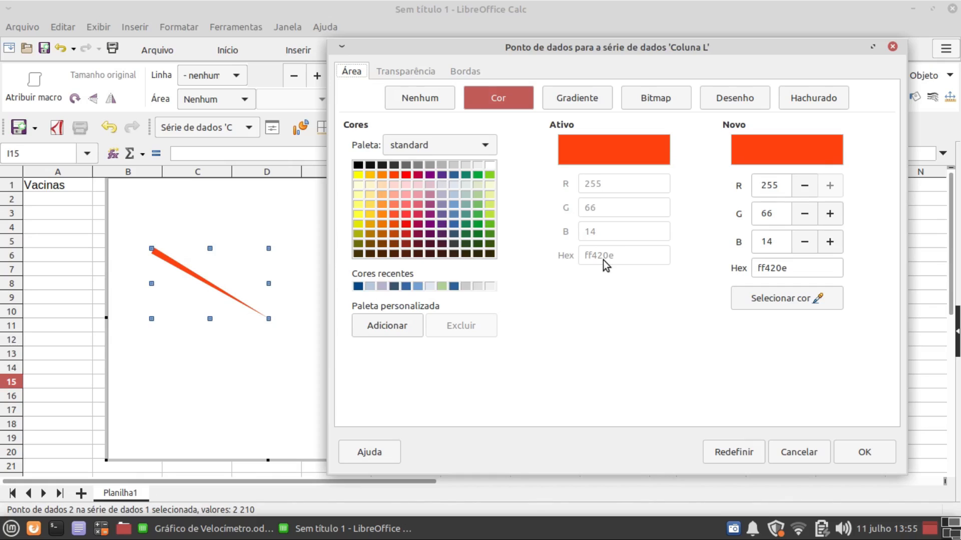
pyautogui.click(359, 165)
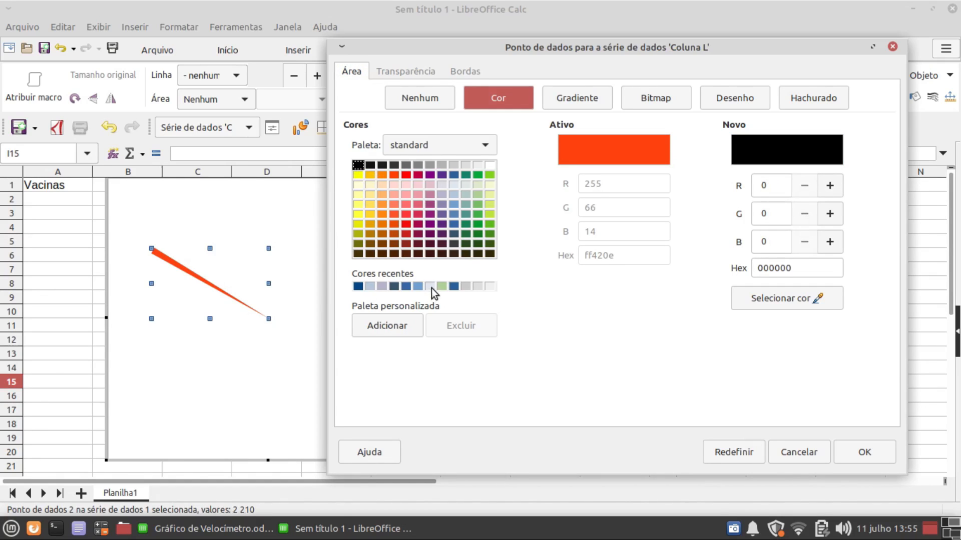
pyautogui.click(394, 175)
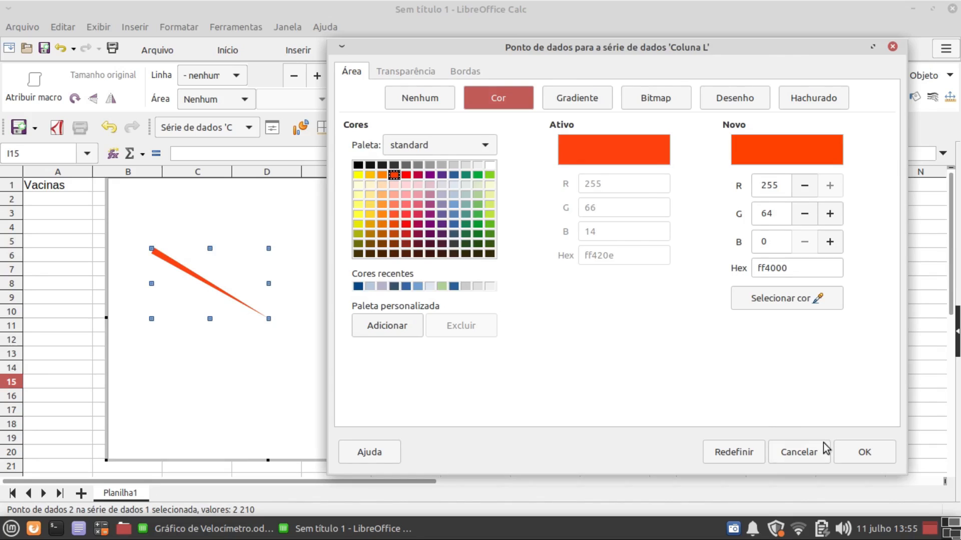
pyautogui.click(838, 453)
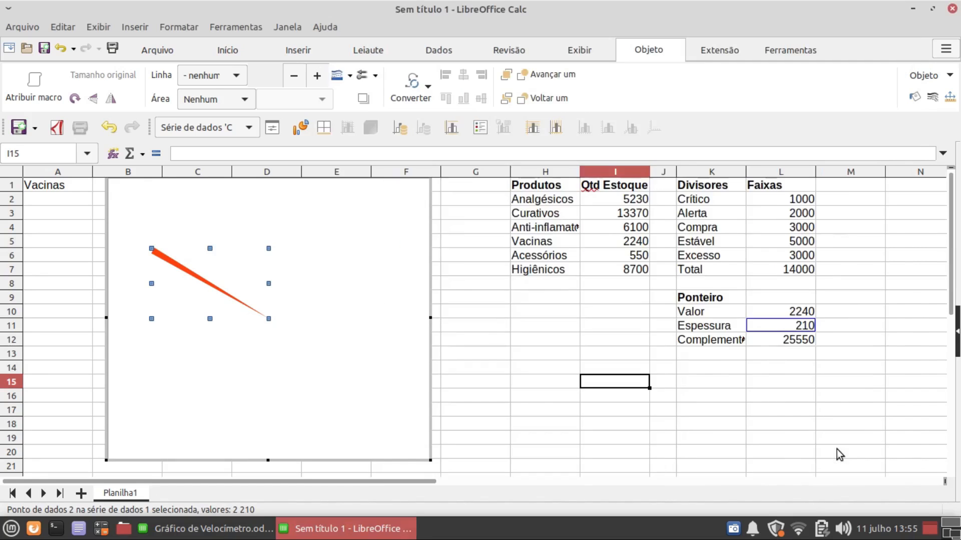
pyautogui.click(506, 386)
# Change the product in cell A1 to Analgésicos to test the pointer.
pyautogui.click(53, 142)
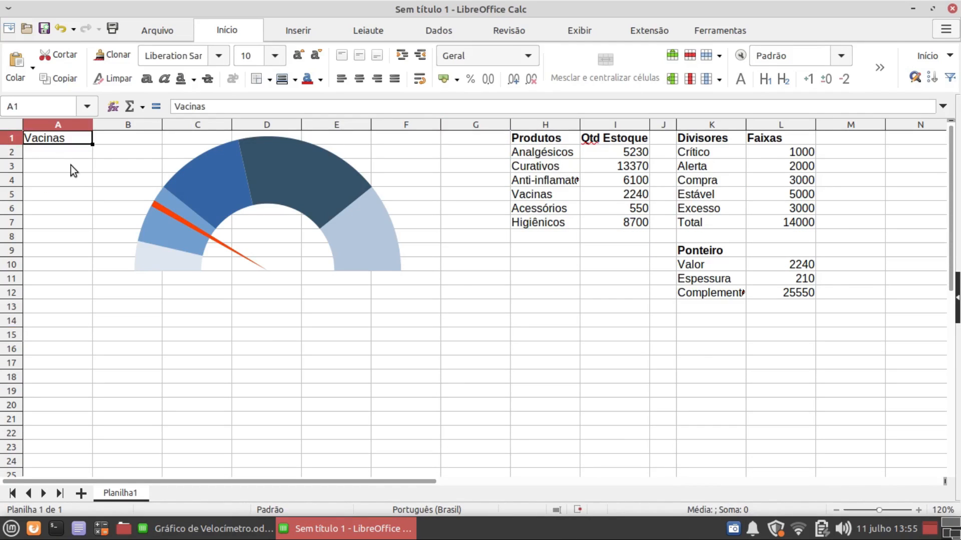
pyautogui.press('BackSpace')
pyautogui.write('An')
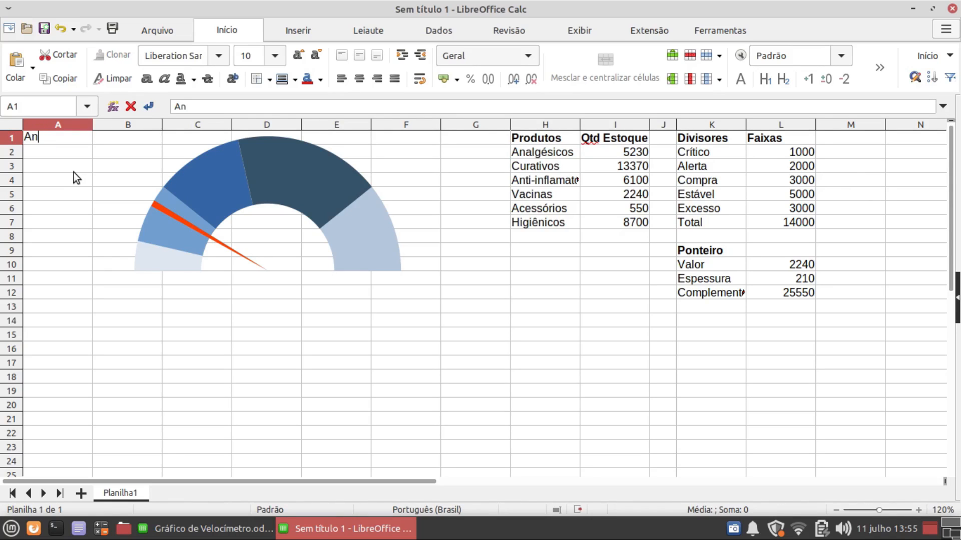
pyautogui.write('algésicos')
pyautogui.press('Return')
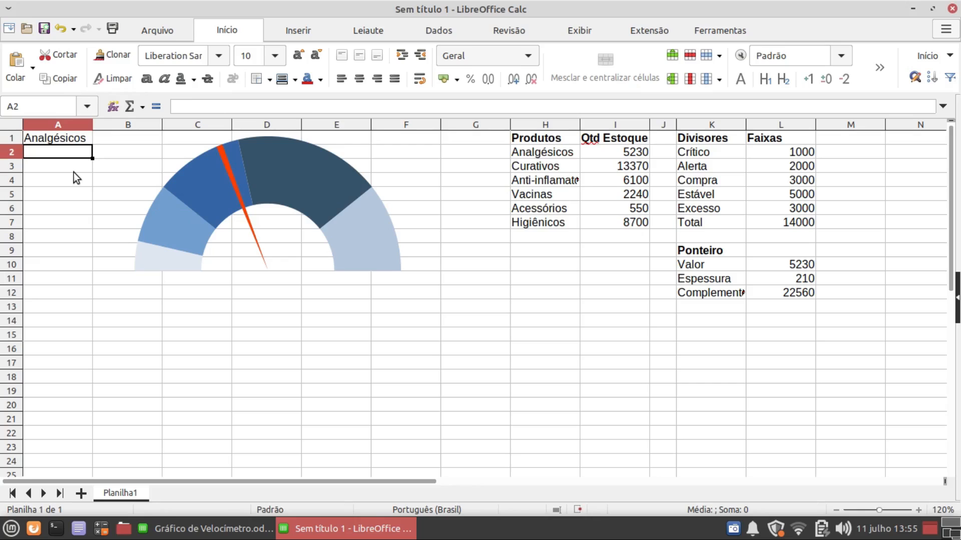
# Replace the product in cell A1 with Curativos.
pyautogui.press('Up')
pyautogui.press('Delete')
pyautogui.write('Curativos')
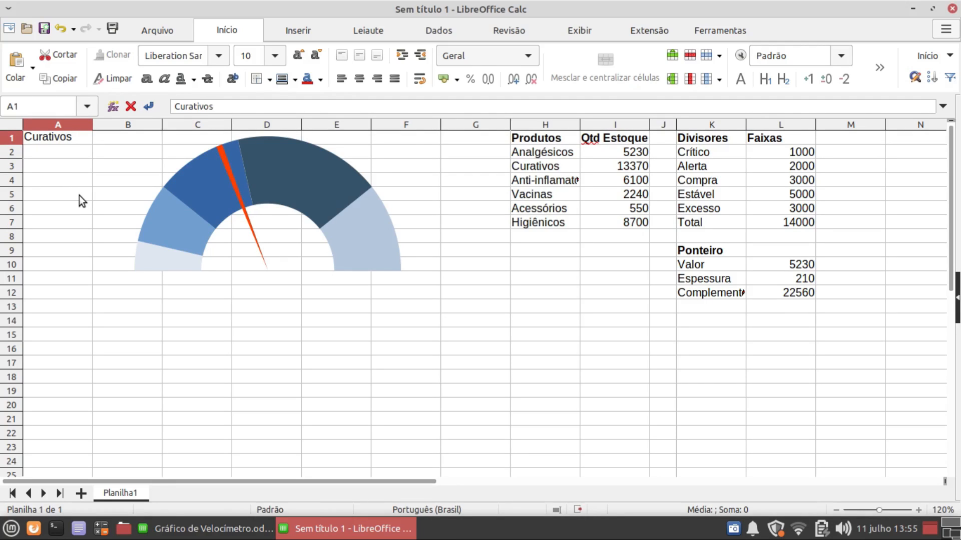
pyautogui.press('Return')
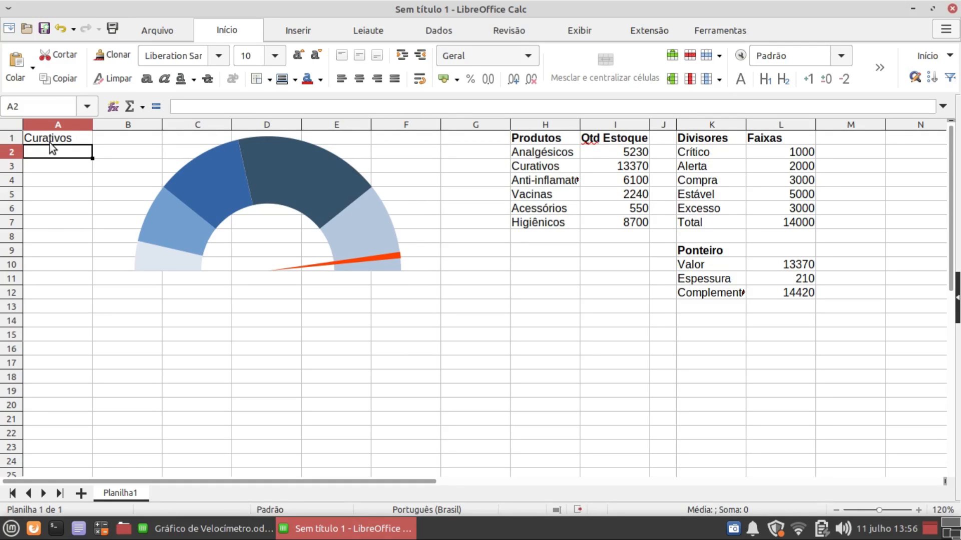
# Draw a list box form control below cell A1, spanning about rows 2 to 11, with the form control wizards off.
pyautogui.moveTo(92, 126); pyautogui.dragTo(124, 125)
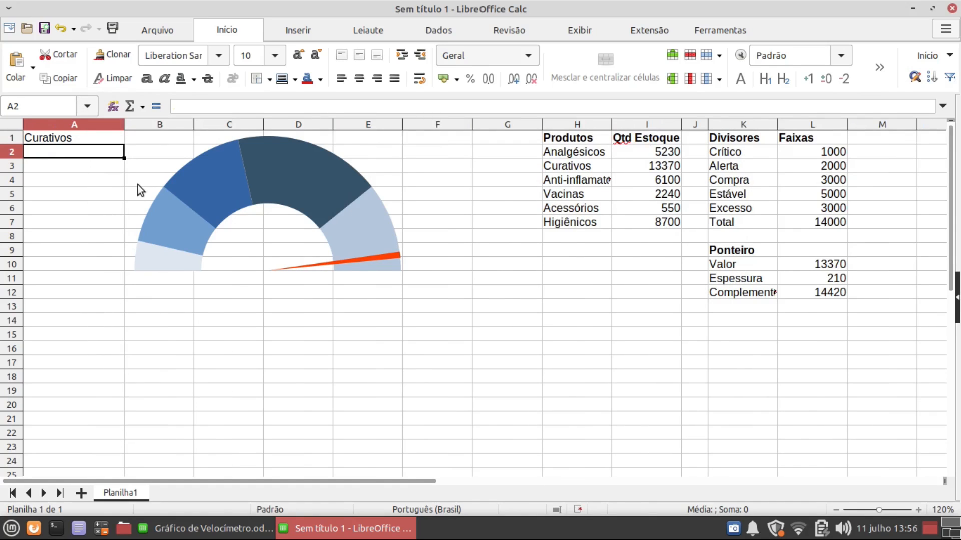
pyautogui.moveTo(121, 127); pyautogui.dragTo(95, 124)
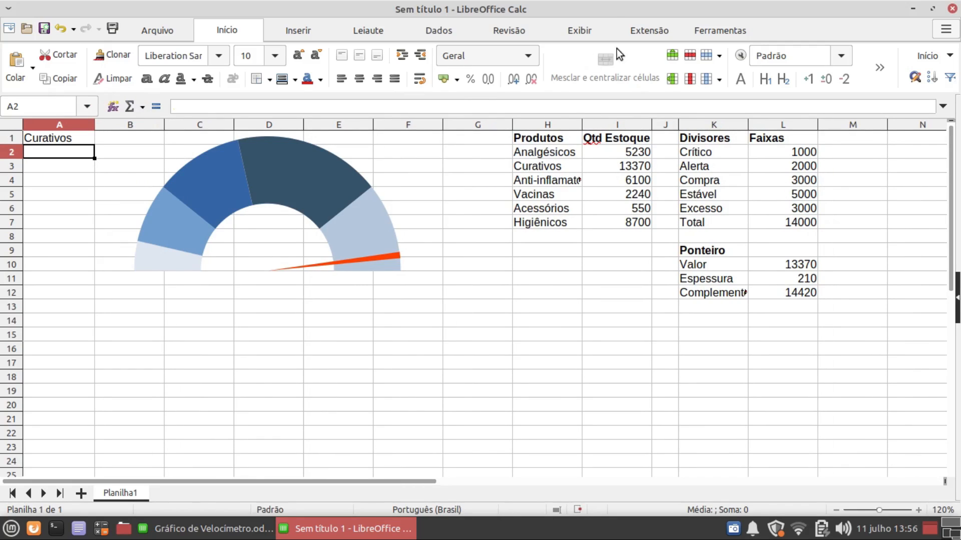
pyautogui.click(701, 30)
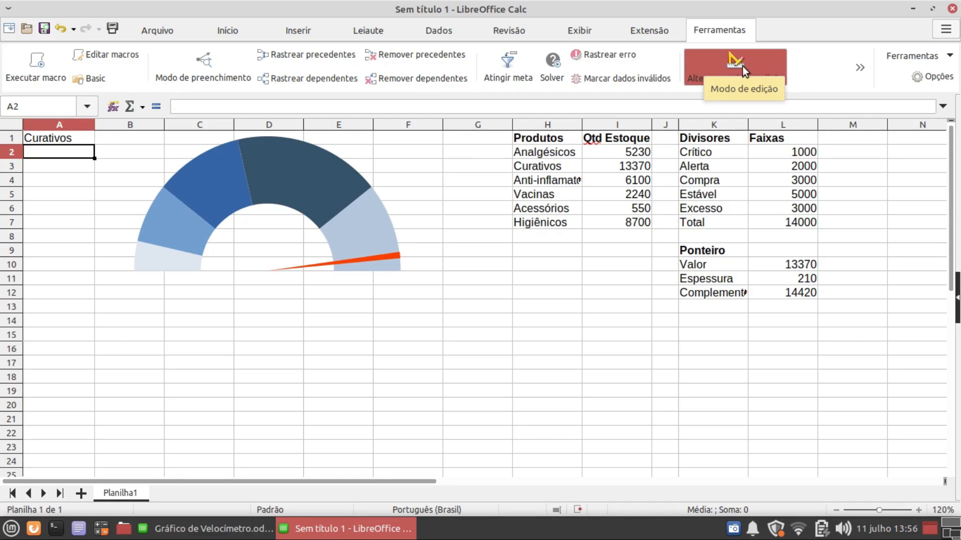
pyautogui.click(862, 67)
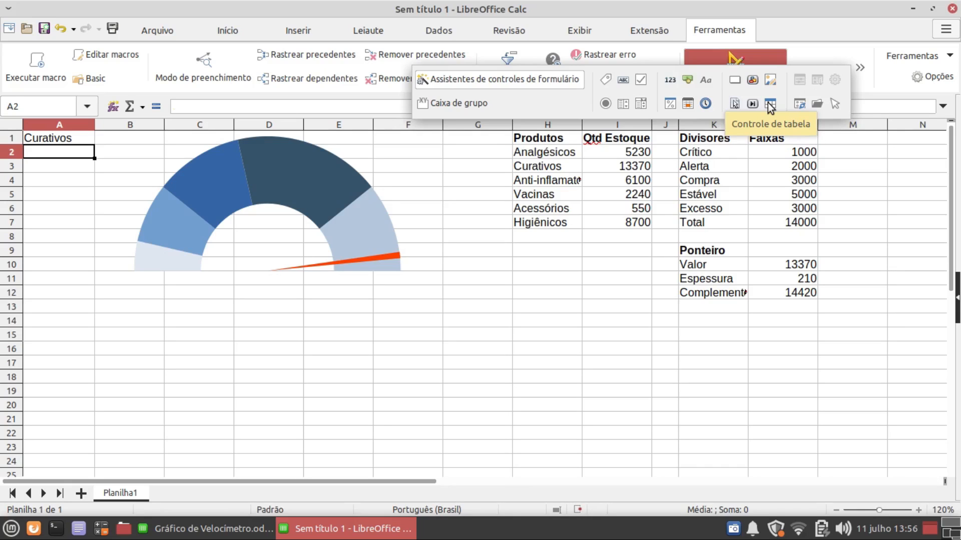
pyautogui.click(623, 109)
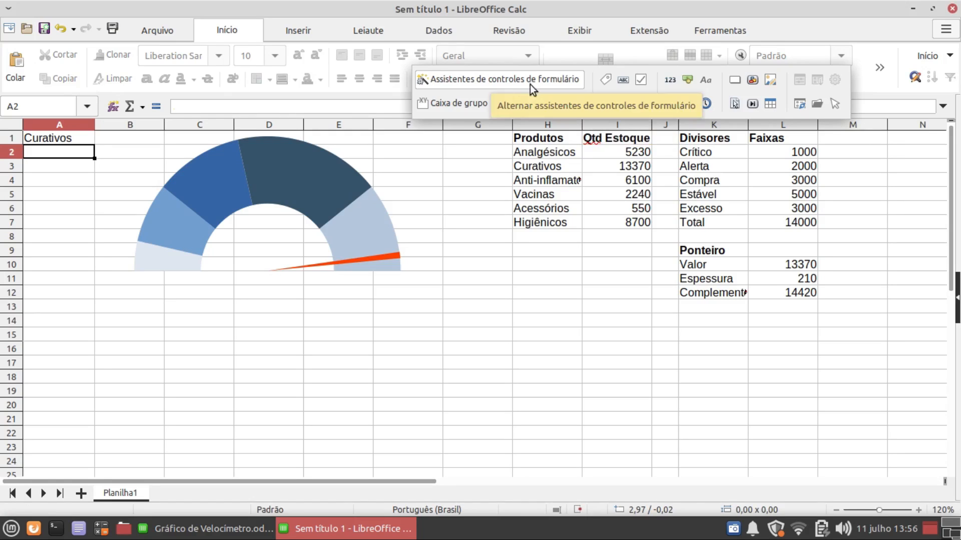
pyautogui.click(500, 79)
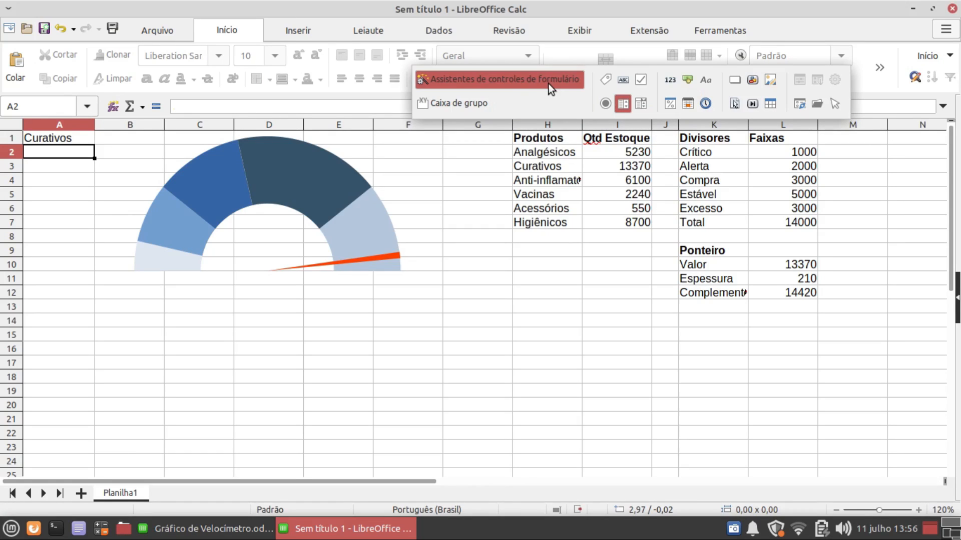
pyautogui.click(515, 79)
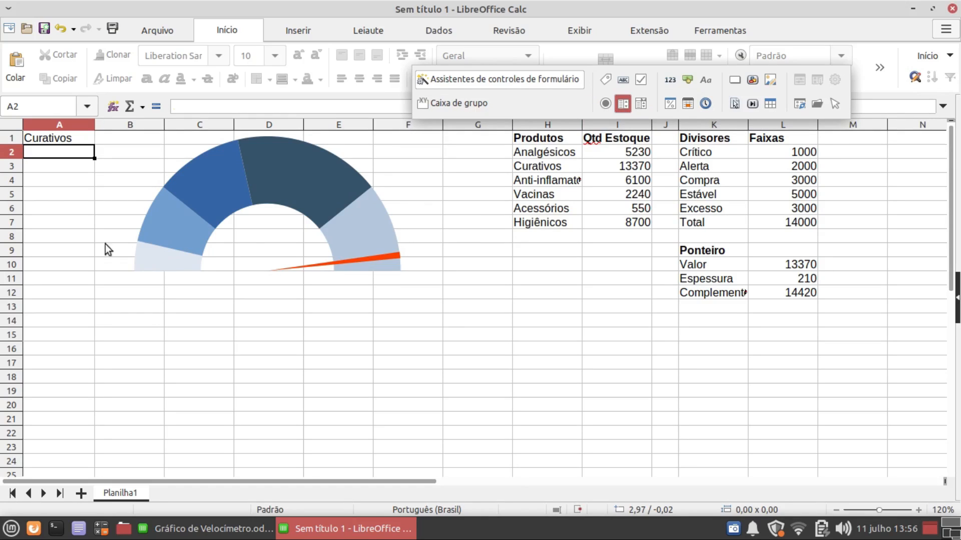
pyautogui.click(25, 169)
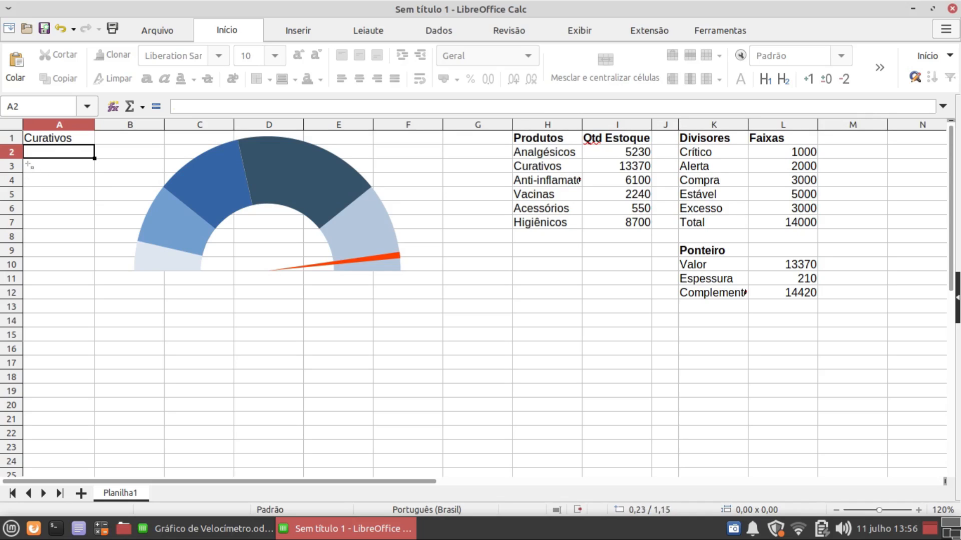
pyautogui.moveTo(29, 155); pyautogui.dragTo(89, 285)
# Widen column A at the expense of column B and stretch the list box to about 2.63 wide.
pyautogui.moveTo(95, 125); pyautogui.dragTo(119, 124)
pyautogui.moveTo(189, 125); pyautogui.dragTo(162, 124)
pyautogui.click(89, 220)
pyautogui.moveTo(88, 221); pyautogui.dragTo(110, 220)
# Link the list box to cell D12 in its control properties.
pyautogui.rightClick(69, 208)
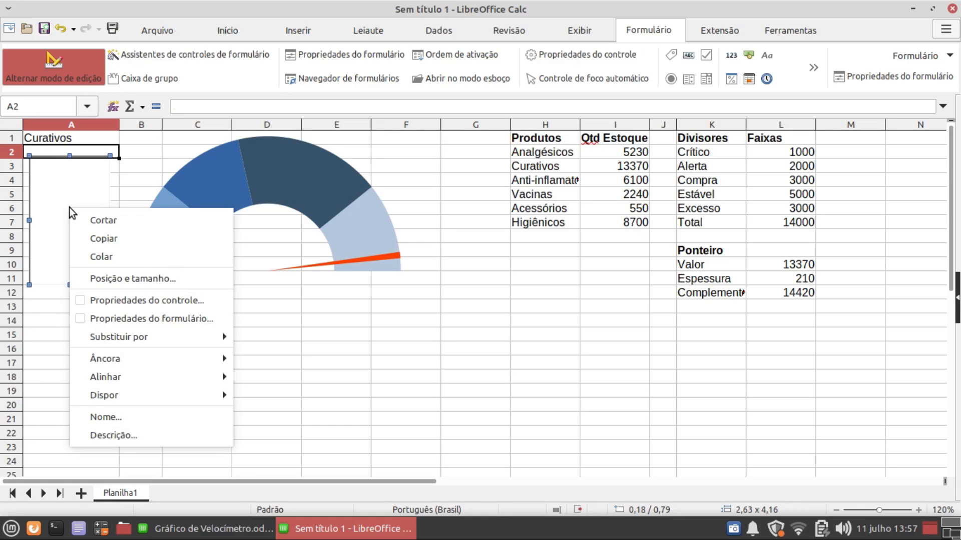
pyautogui.click(125, 300)
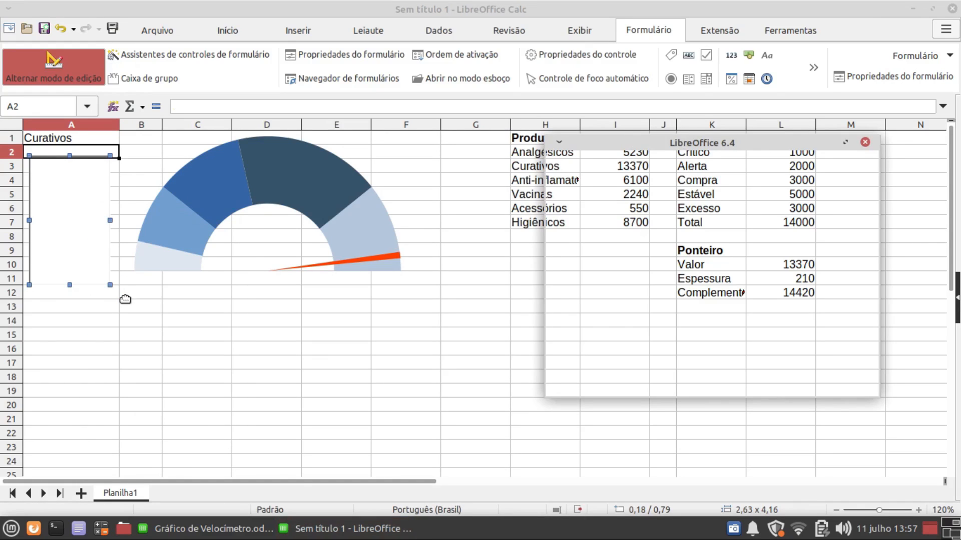
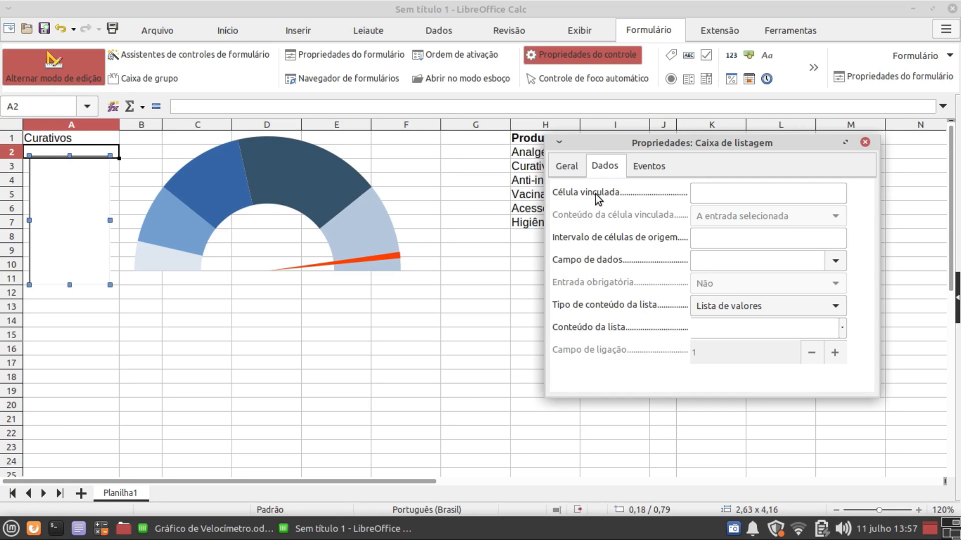
pyautogui.click(718, 195)
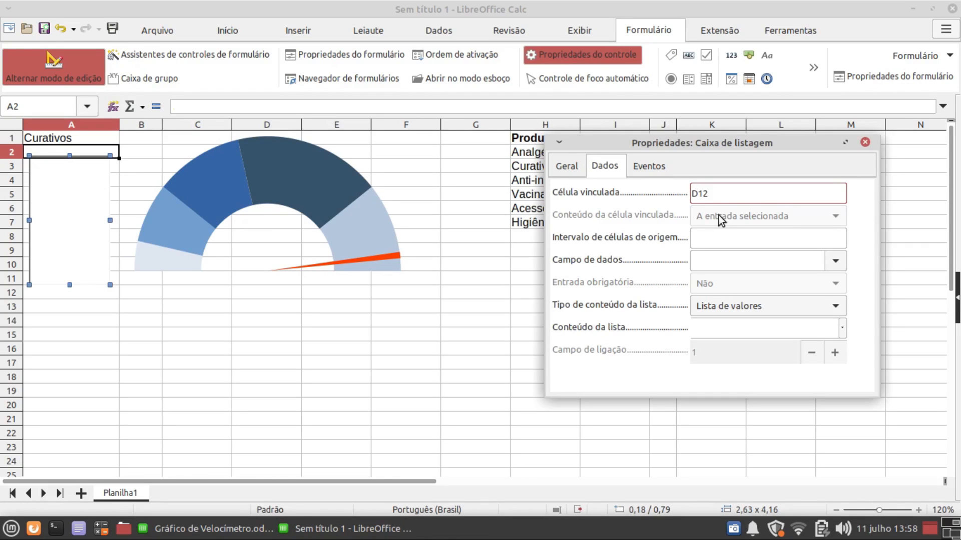
pyautogui.press('Tab')
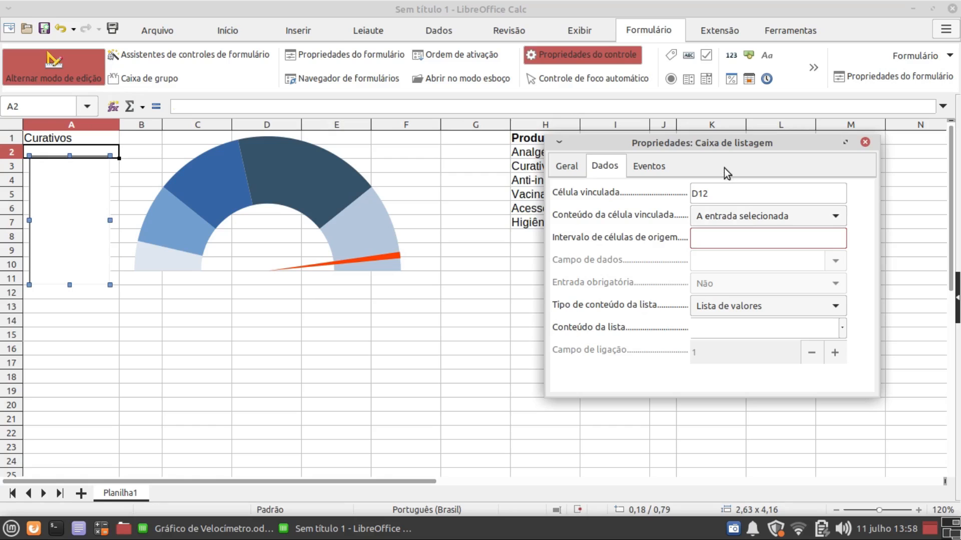
# Set the list box's source cell range to H2:H7.
pyautogui.moveTo(726, 142); pyautogui.dragTo(584, 273)
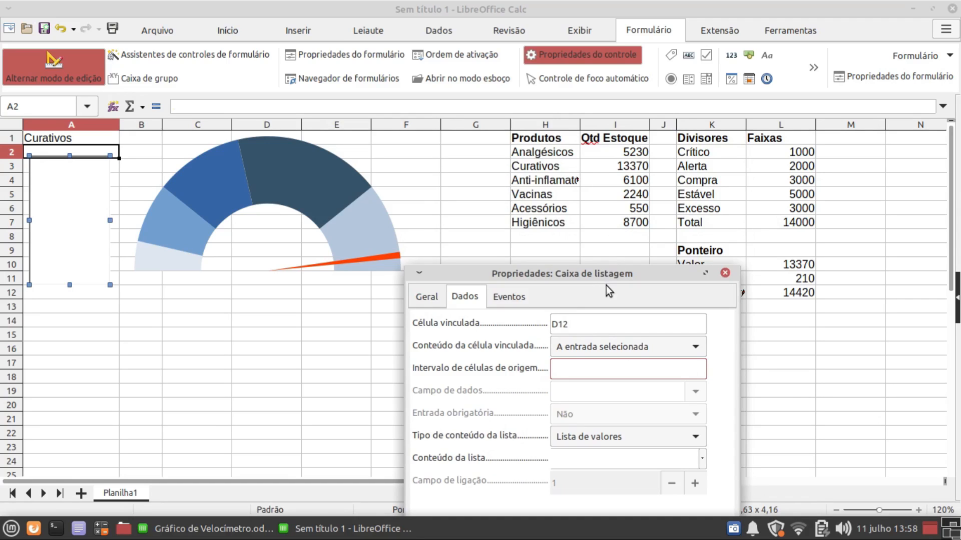
pyautogui.moveTo(605, 271); pyautogui.dragTo(622, 191)
pyautogui.write('H')
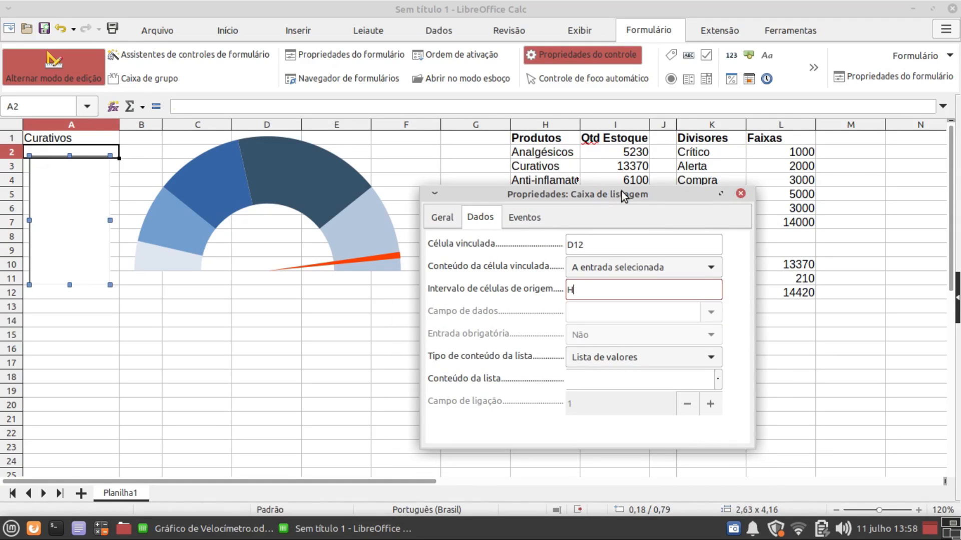
pyautogui.write('2:H7')
pyautogui.press('Return')
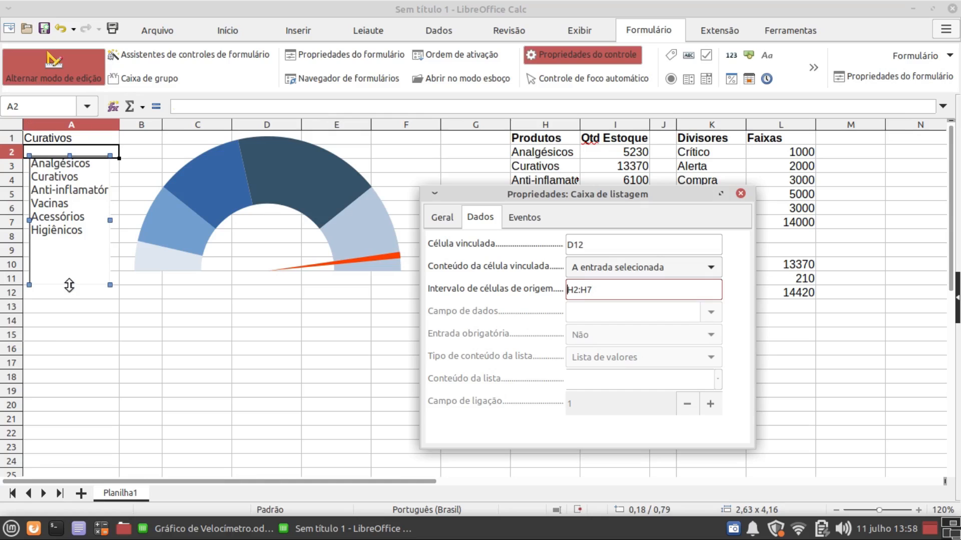
# Close the list box properties and turn off the form design mode.
pyautogui.click(71, 336)
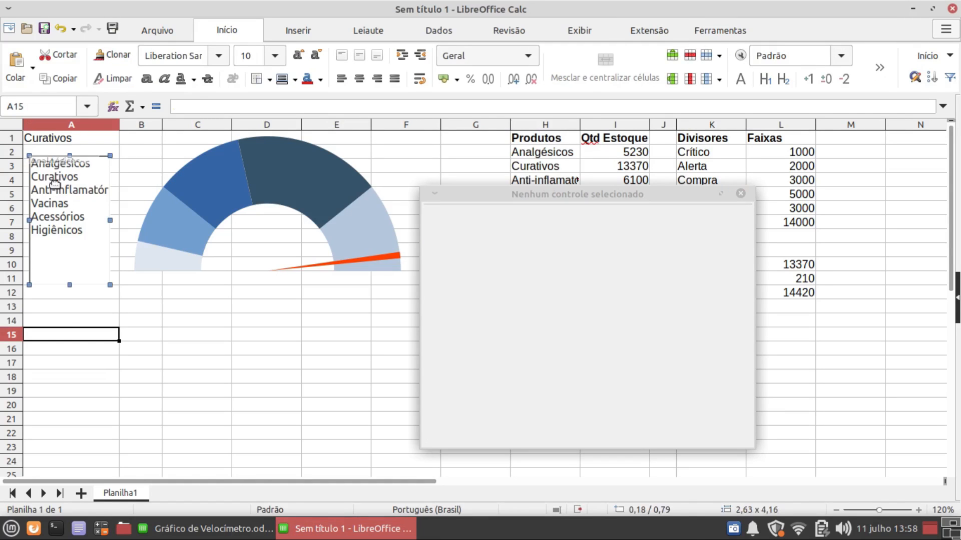
pyautogui.click(75, 198)
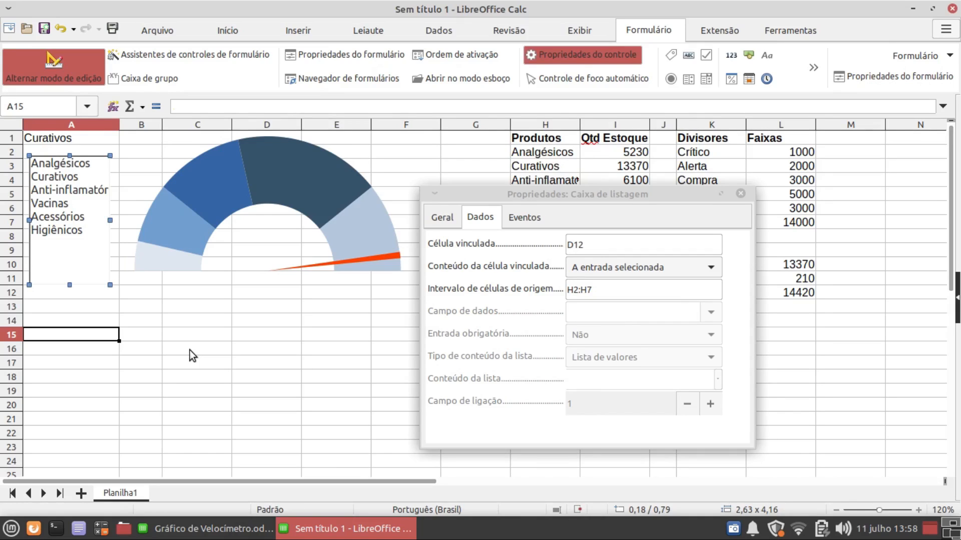
pyautogui.click(740, 193)
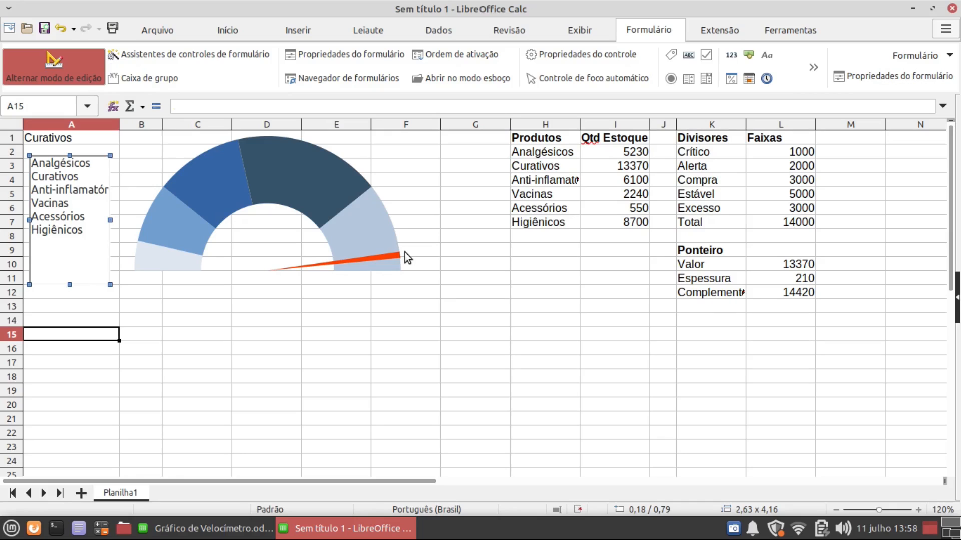
pyautogui.click(782, 35)
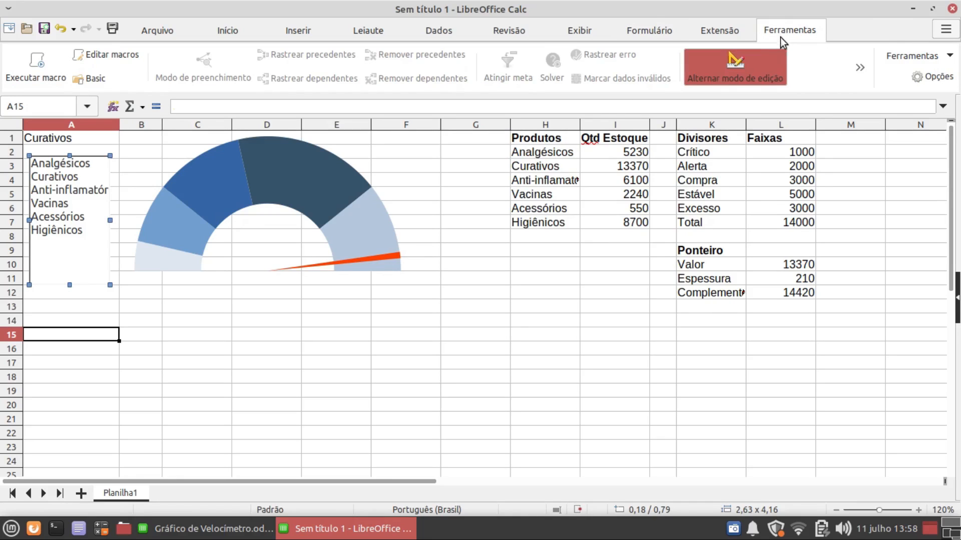
pyautogui.click(738, 71)
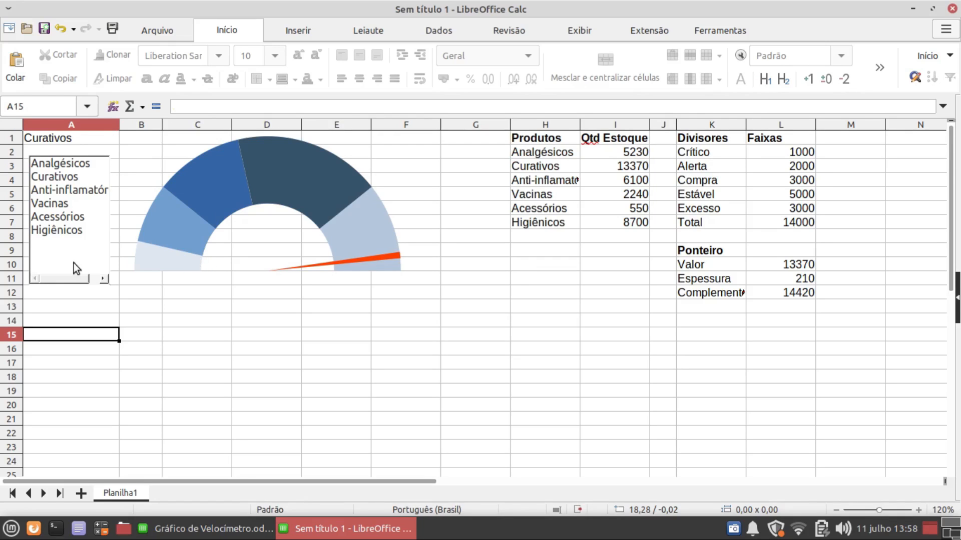
# Try the list box entries from Analgésicos to Vacinas and center cell D12 horizontally.
pyautogui.click(50, 166)
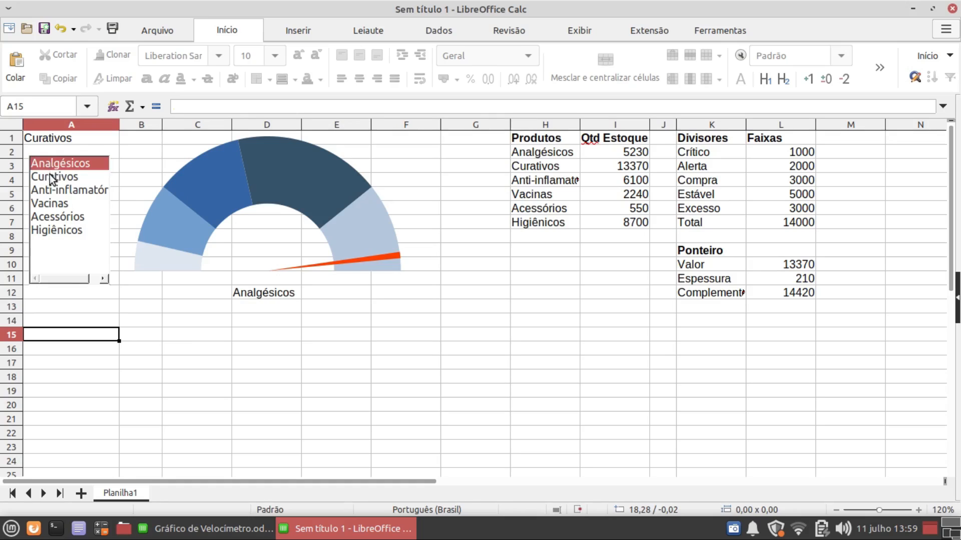
pyautogui.click(50, 178)
pyautogui.click(50, 191)
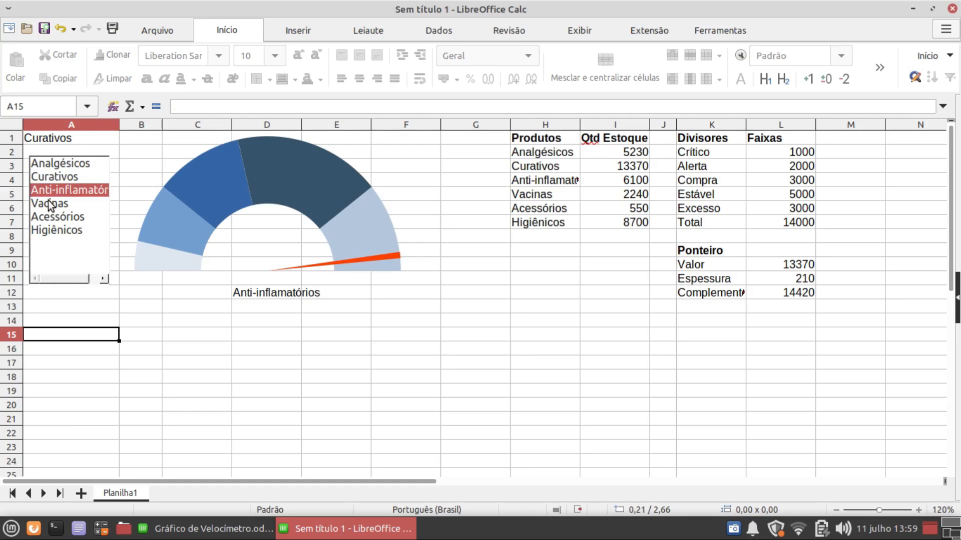
pyautogui.click(50, 204)
pyautogui.click(238, 290)
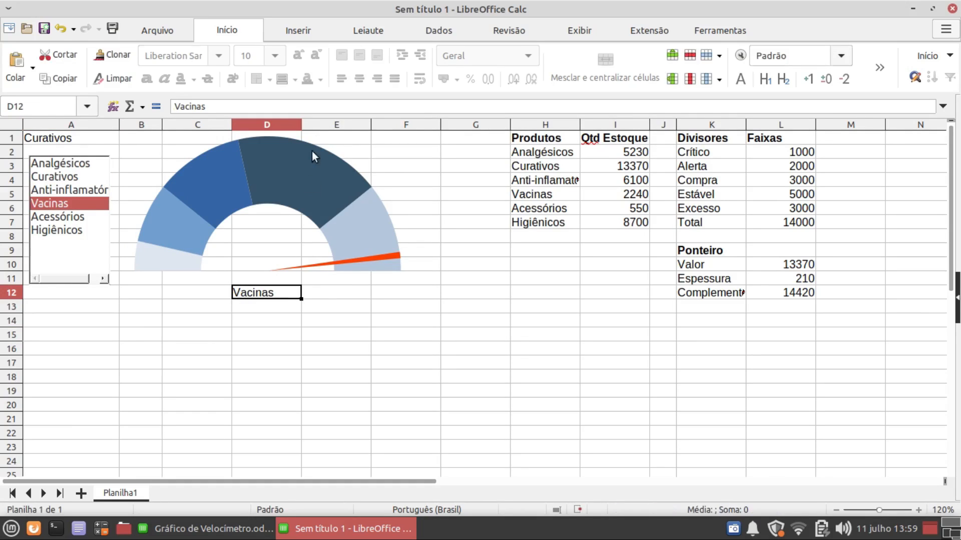
pyautogui.click(360, 80)
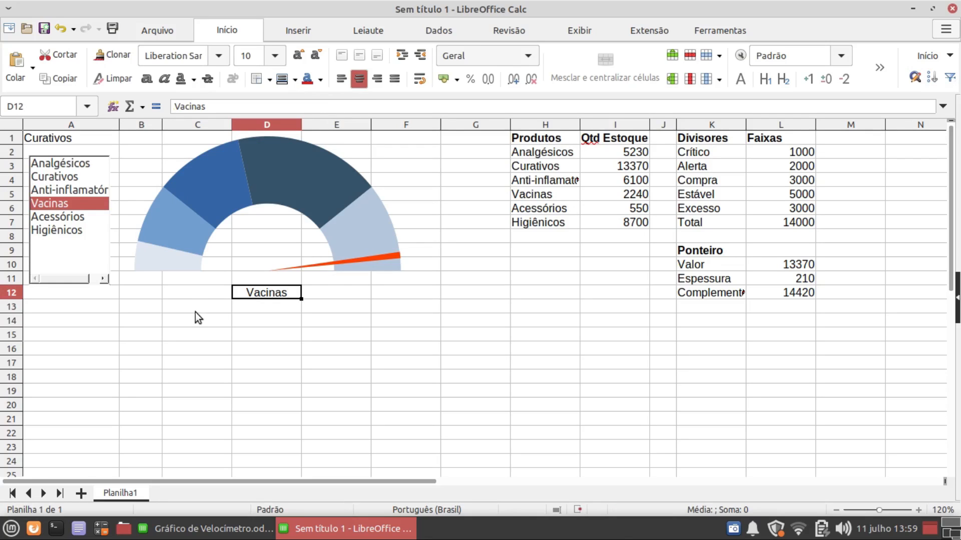
# Test the link to D12 by selecting each listed product up to Analgésicos and back down to Higiênicos.
pyautogui.click(58, 230)
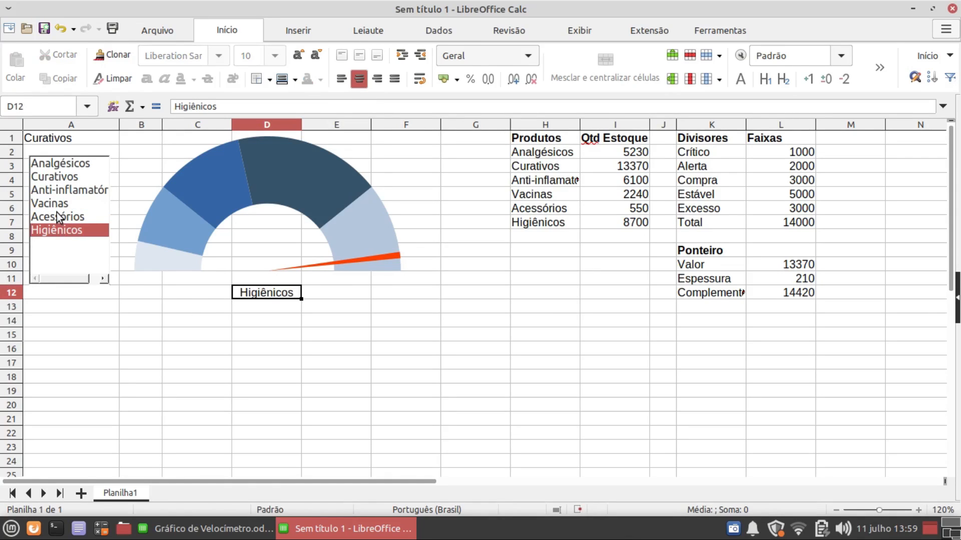
pyautogui.click(56, 217)
pyautogui.click(57, 203)
pyautogui.click(56, 191)
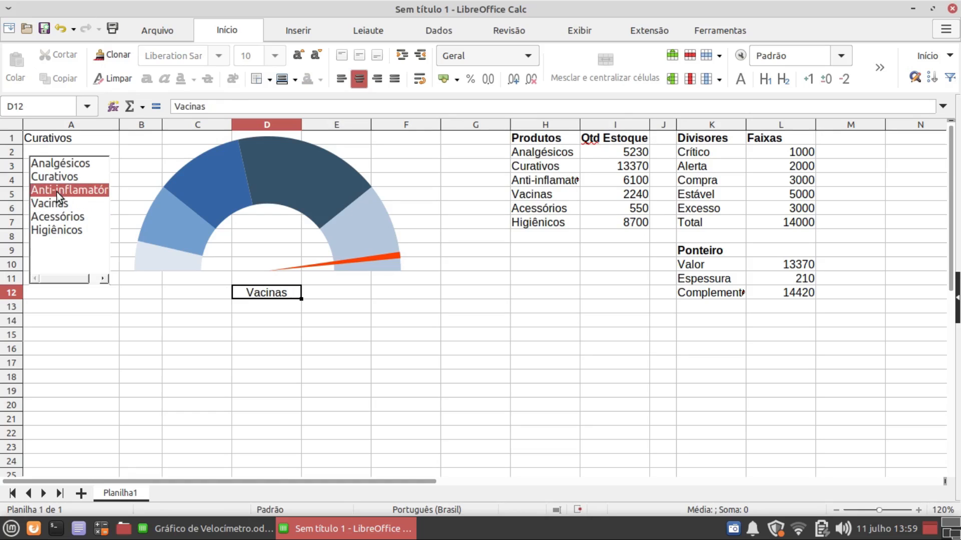
pyautogui.click(56, 182)
pyautogui.click(56, 167)
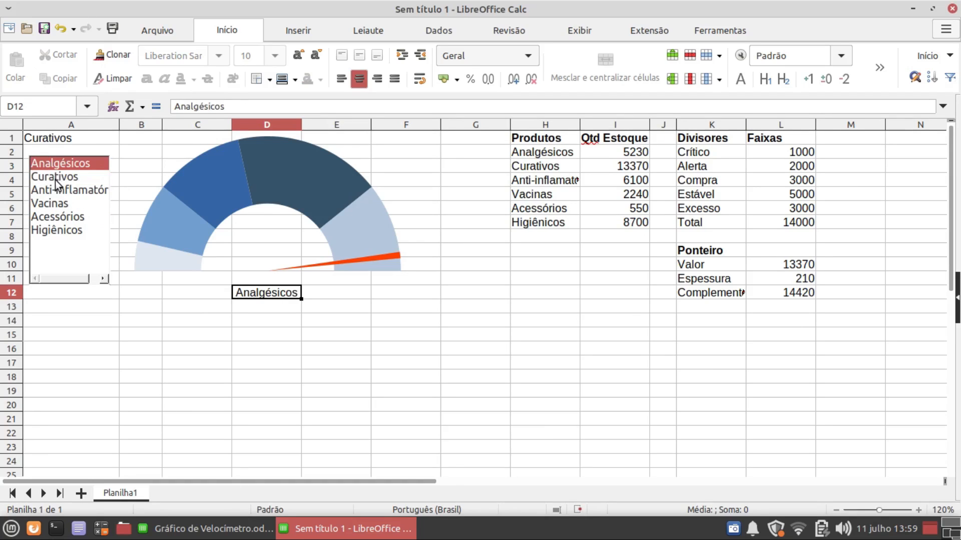
pyautogui.click(56, 180)
pyautogui.click(52, 193)
pyautogui.click(50, 204)
pyautogui.click(49, 217)
pyautogui.click(51, 230)
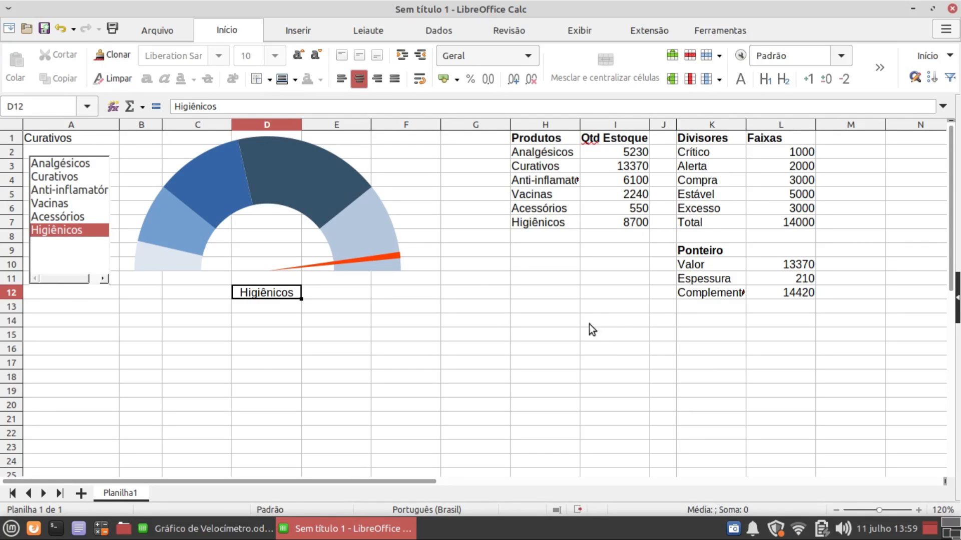
# Change the Valor formula in L10 to =PROCV(D12;H2:I7;2;0) and clear the product from cell A1.
pyautogui.click(778, 269)
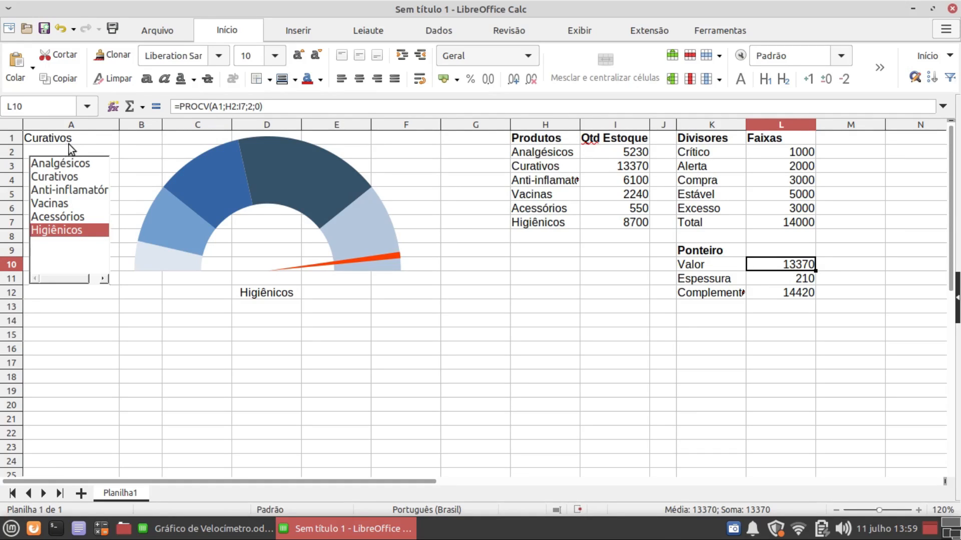
pyautogui.click(225, 107)
pyautogui.press('BackSpace')
pyautogui.press('BackSpace')
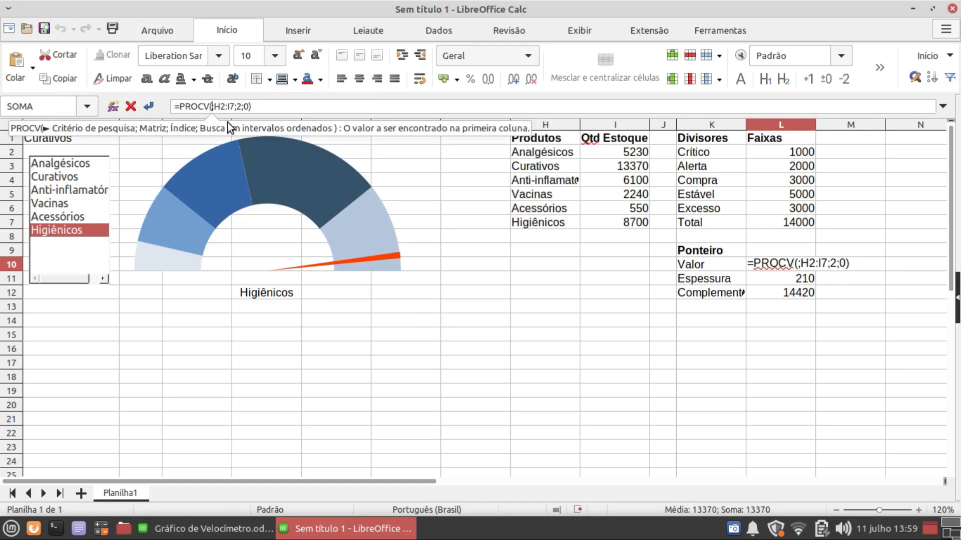
pyautogui.write('D12')
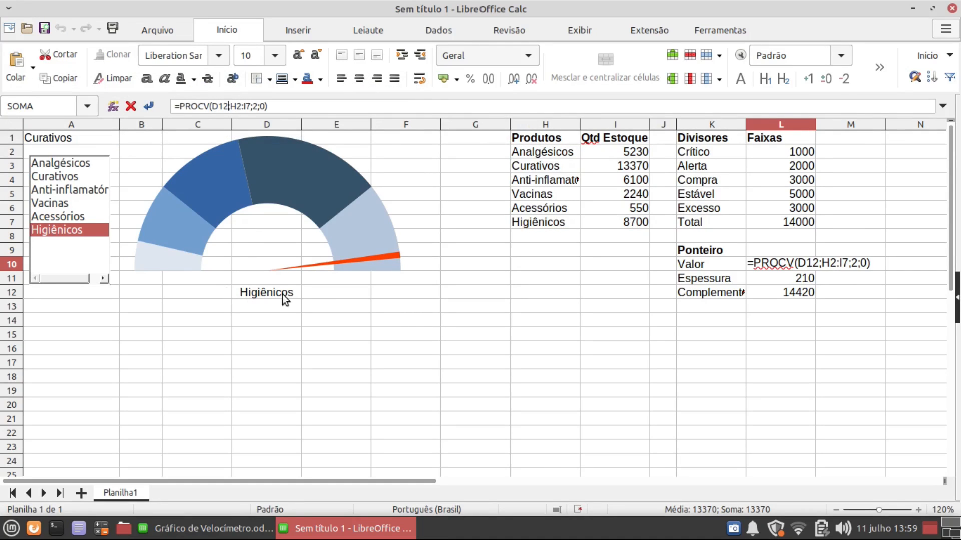
pyautogui.press('Return')
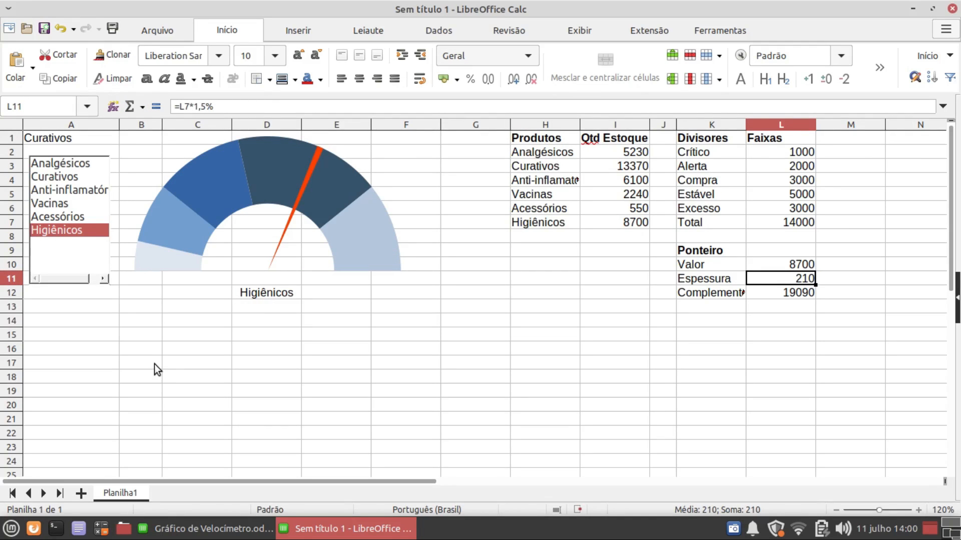
pyautogui.click(75, 140)
pyautogui.press('Delete')
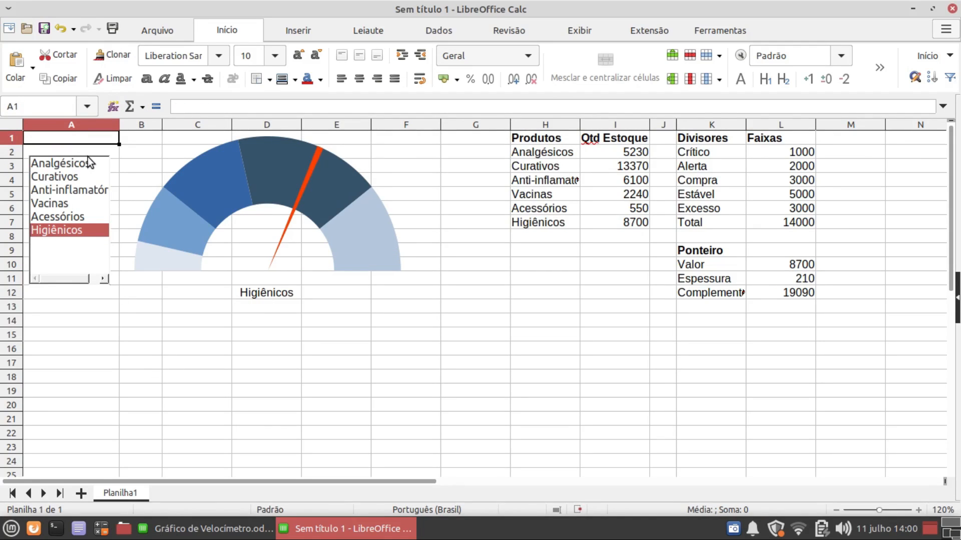
# Test the speedometer pointer by cycling through the products in the list box, finishing on Anti-inflamatórios.
pyautogui.click(75, 168)
pyautogui.press('Down')
pyautogui.press('Down')
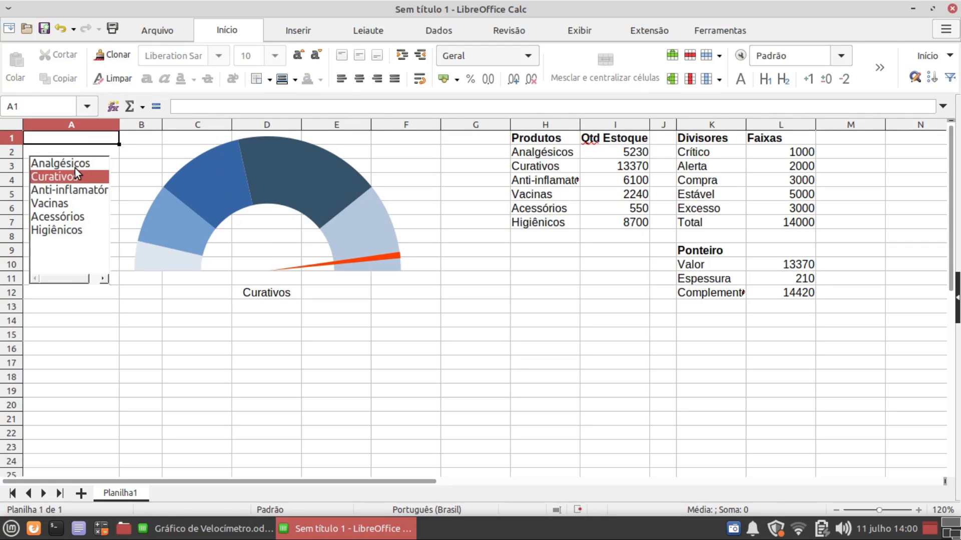
pyautogui.press('Down')
pyautogui.press('Up')
pyautogui.press('Up')
pyautogui.press('Up')
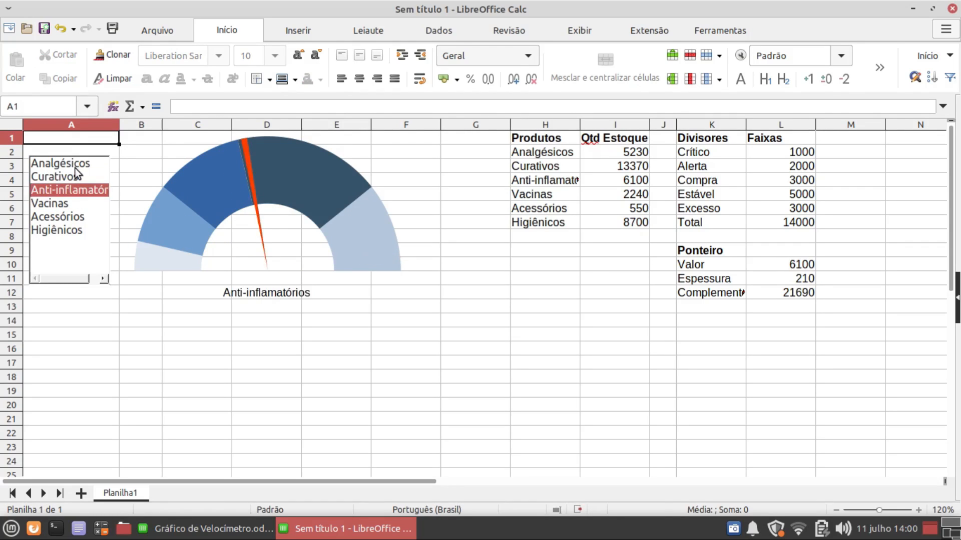
pyautogui.press('Down')
pyautogui.press('Up')
pyautogui.press('Down')
pyautogui.press('Down')
pyautogui.press('Down')
pyautogui.press('Down')
pyautogui.press('Down')
pyautogui.press('Up')
pyautogui.press('Up')
pyautogui.press('Up')
pyautogui.press('Up')
pyautogui.press('Down')
pyautogui.press('Down')
pyautogui.press('Down')
pyautogui.press('Up')
pyautogui.press('Up')
pyautogui.press('Up')
pyautogui.press('Up')
pyautogui.press('Down')
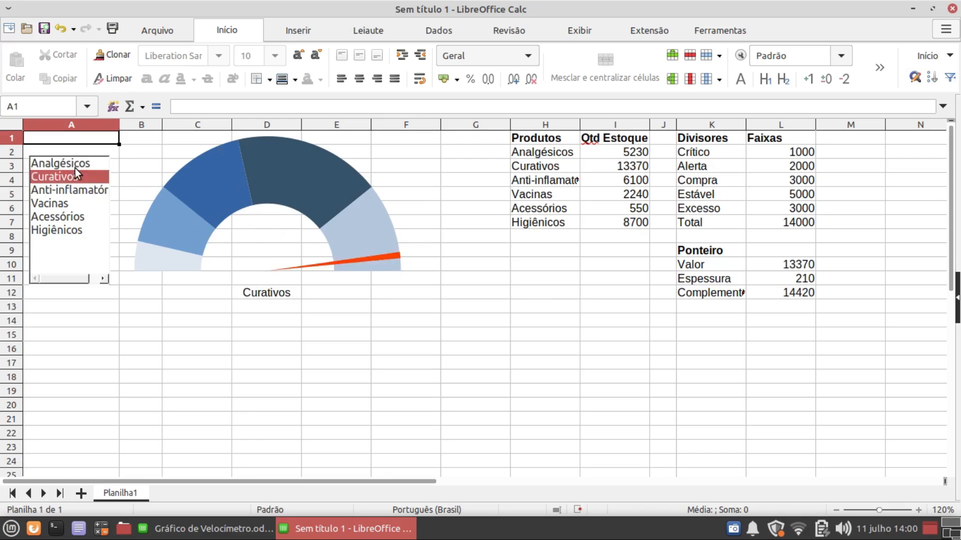
pyautogui.press('Down')
pyautogui.press('Down')
pyautogui.press('Down')
pyautogui.press('Down')
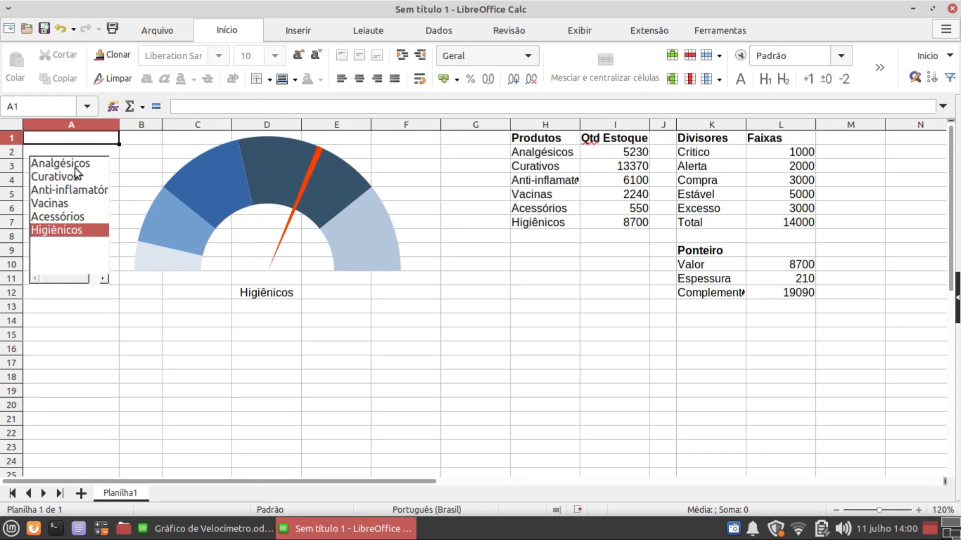
pyautogui.press('Up')
pyautogui.press('Up')
pyautogui.press('Up')
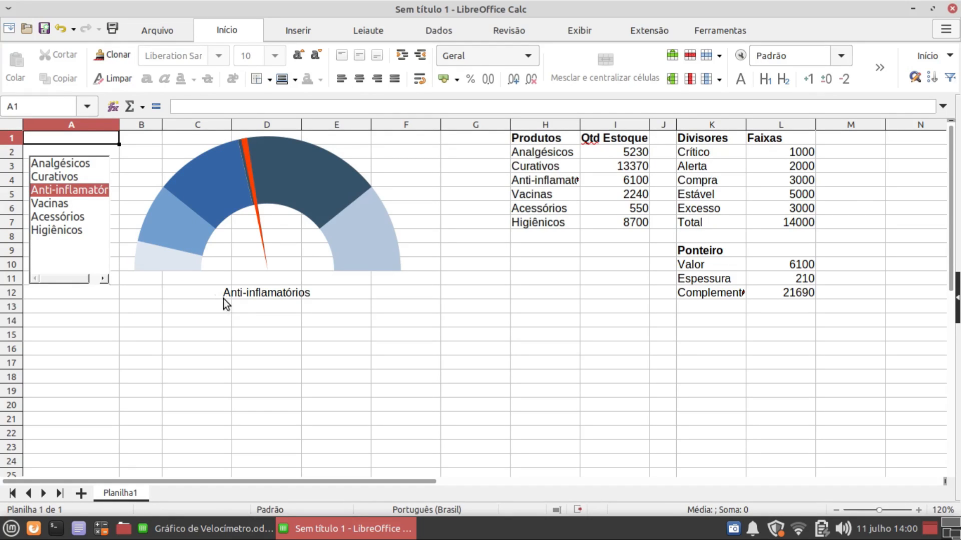
# Enter the formula =L10/L7 in cell D13, below the product name.
pyautogui.click(235, 306)
pyautogui.click(186, 107)
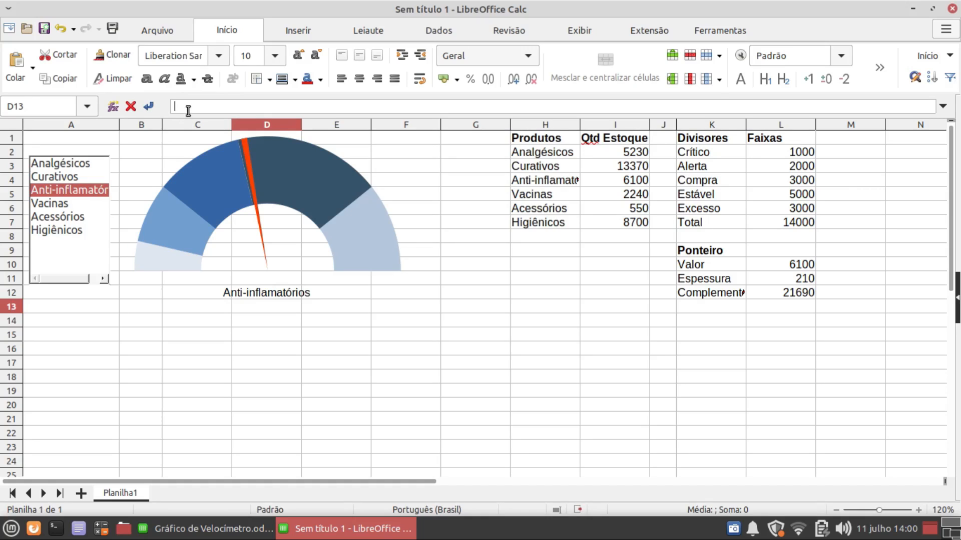
pyautogui.write('=L10')
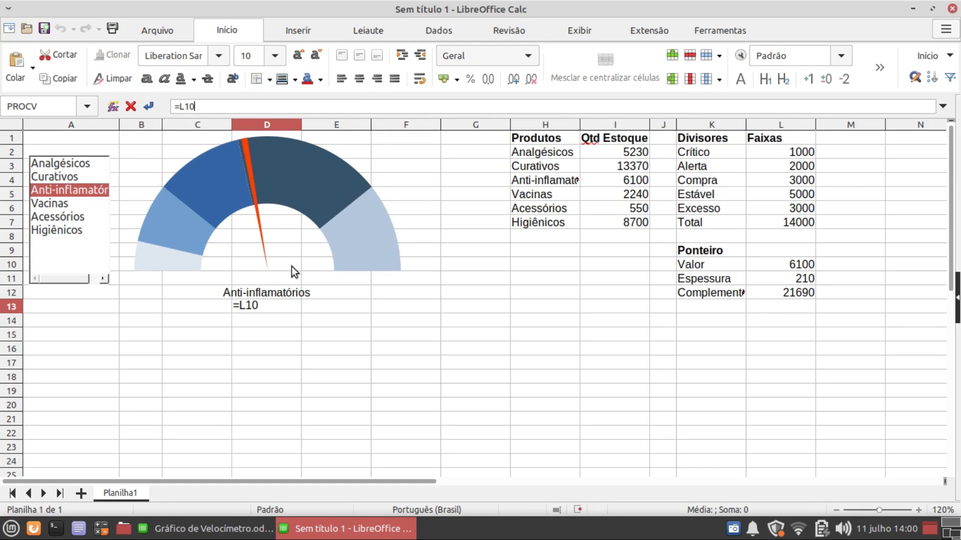
pyautogui.write('/L7')
pyautogui.press('Return')
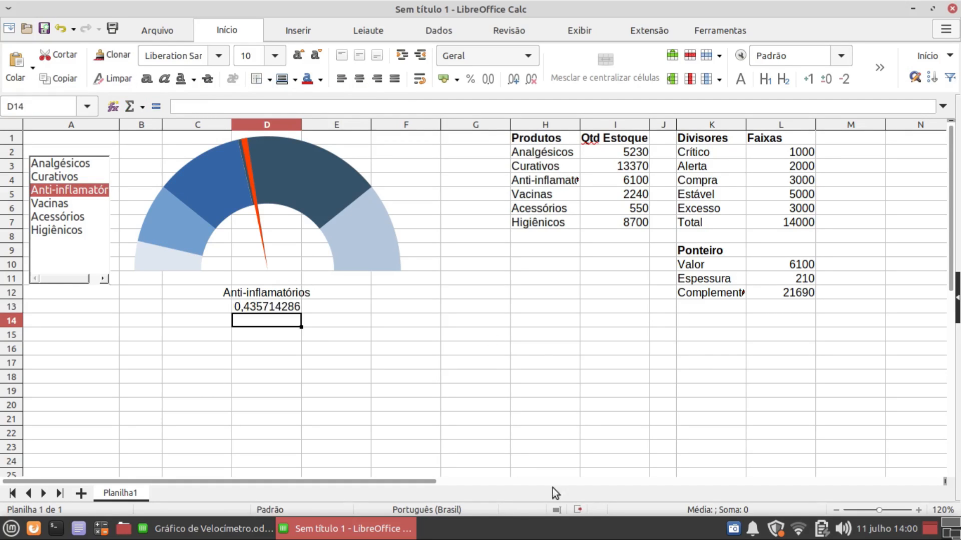
# Format cell D13 as a percentage and center it horizontally.
pyautogui.click(278, 310)
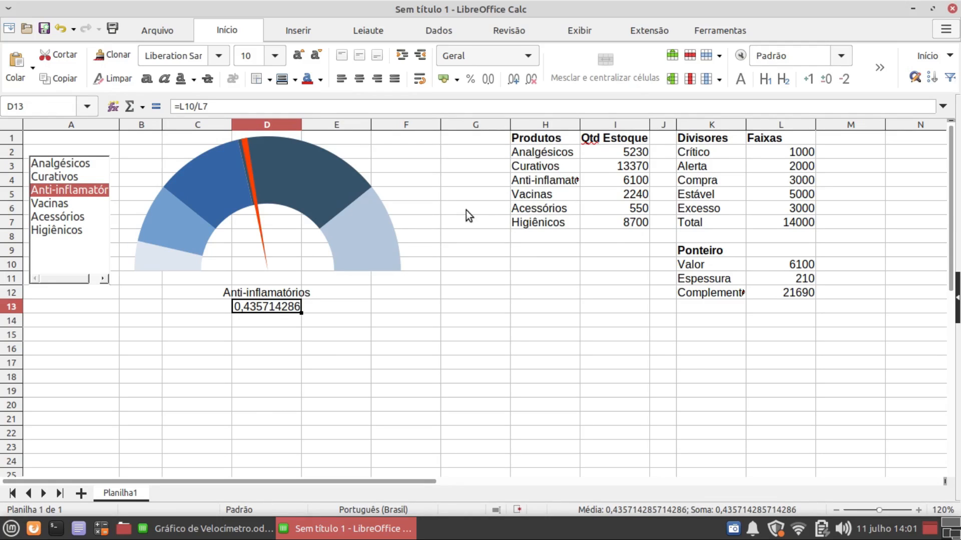
pyautogui.click(470, 80)
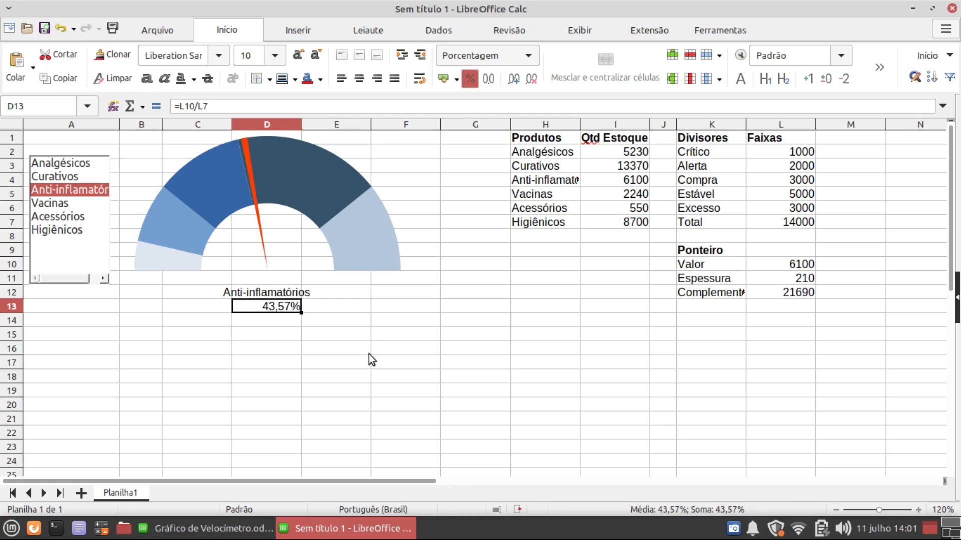
pyautogui.click(358, 80)
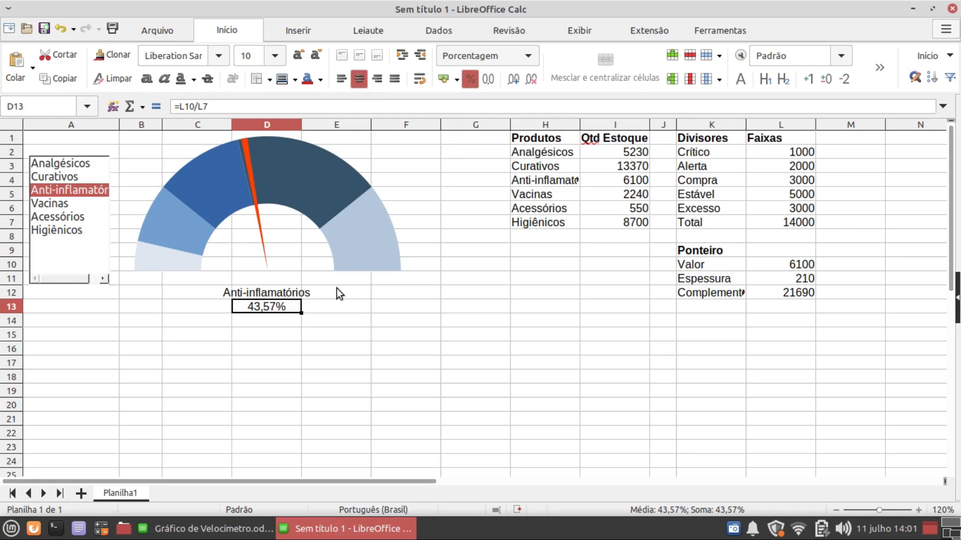
# Enter the formula ="Qtd: "&L10 in cell D14 and center it horizontally.
pyautogui.click(268, 324)
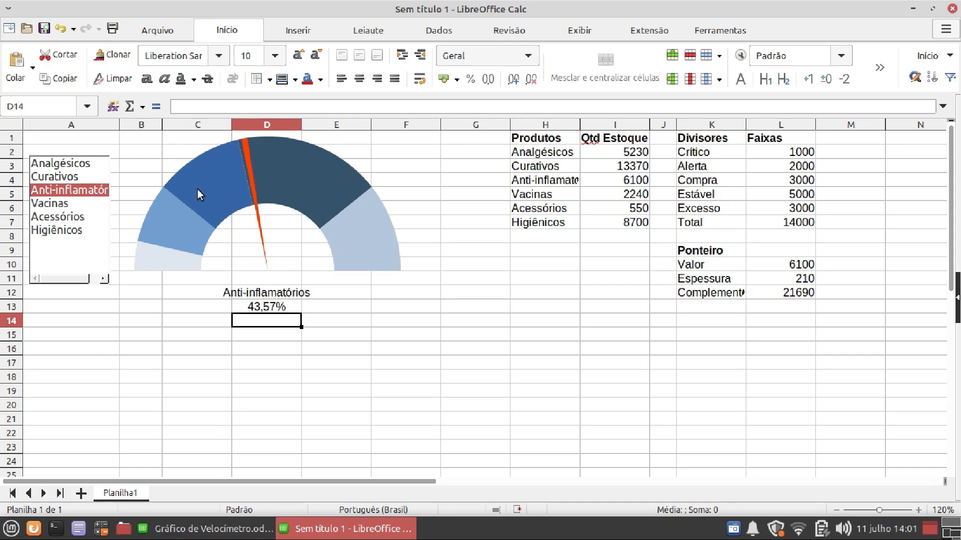
pyautogui.click(184, 106)
pyautogui.write('=')
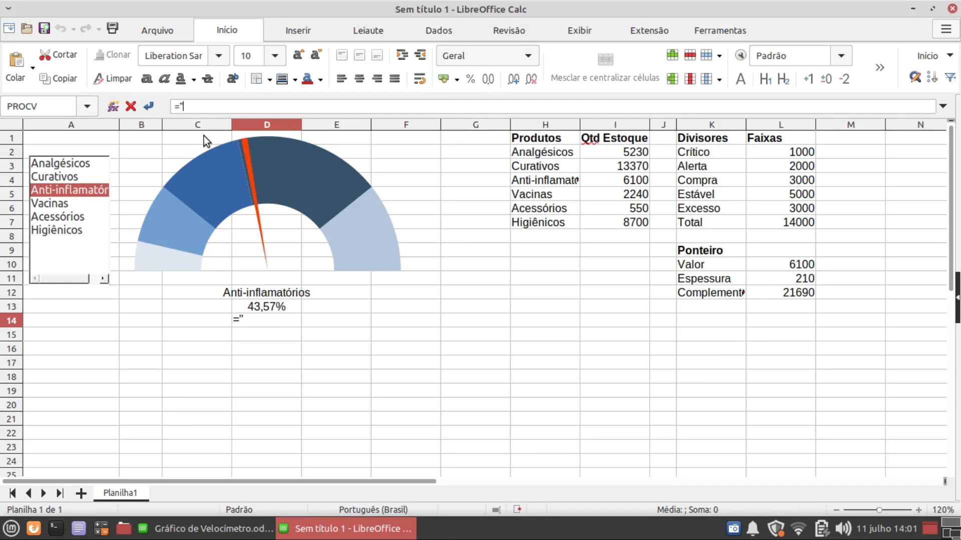
pyautogui.write('"Qtd: "&L10')
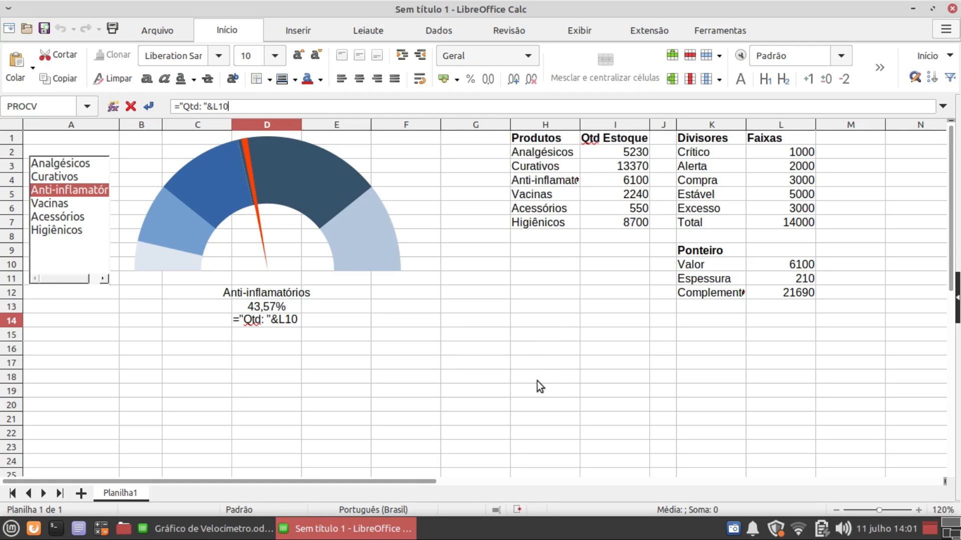
pyautogui.press('Tab')
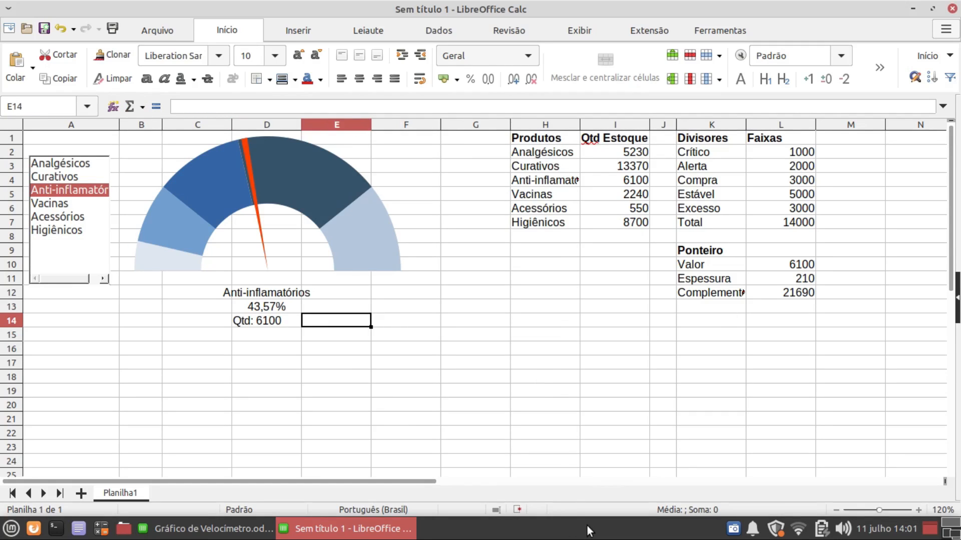
pyautogui.click(267, 322)
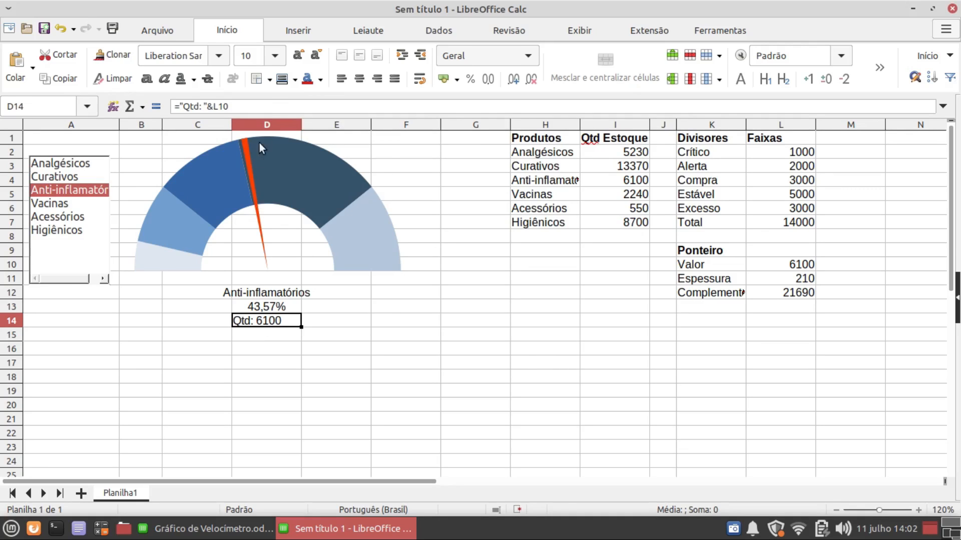
pyautogui.click(360, 80)
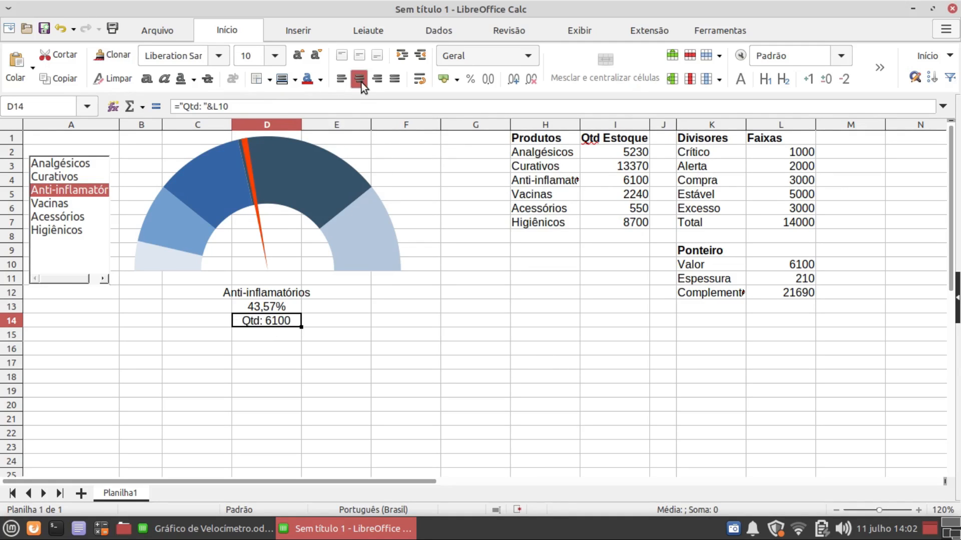
# Open the divisor ring chart for editing and insert data labels on its Coluna L series.
pyautogui.click(402, 307)
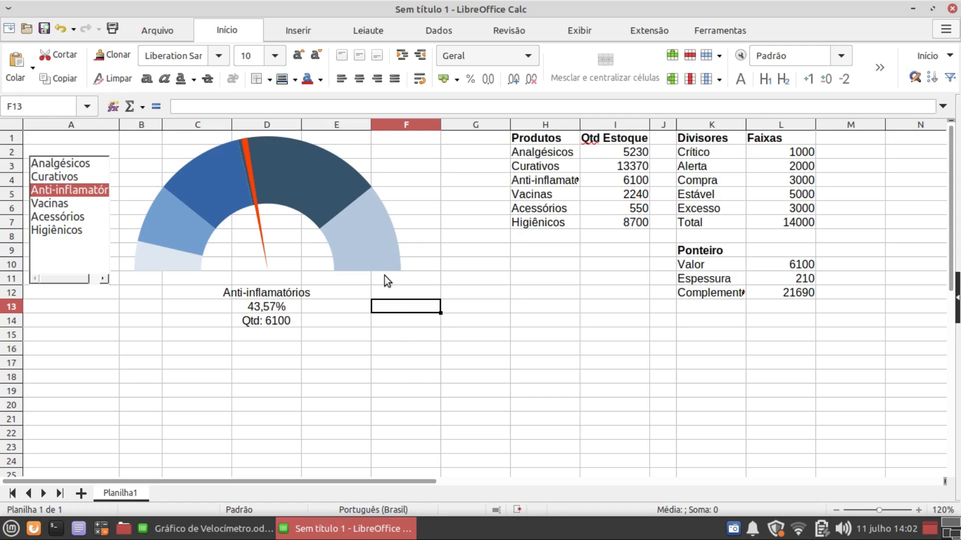
pyautogui.doubleClick(380, 263)
pyautogui.click(377, 263)
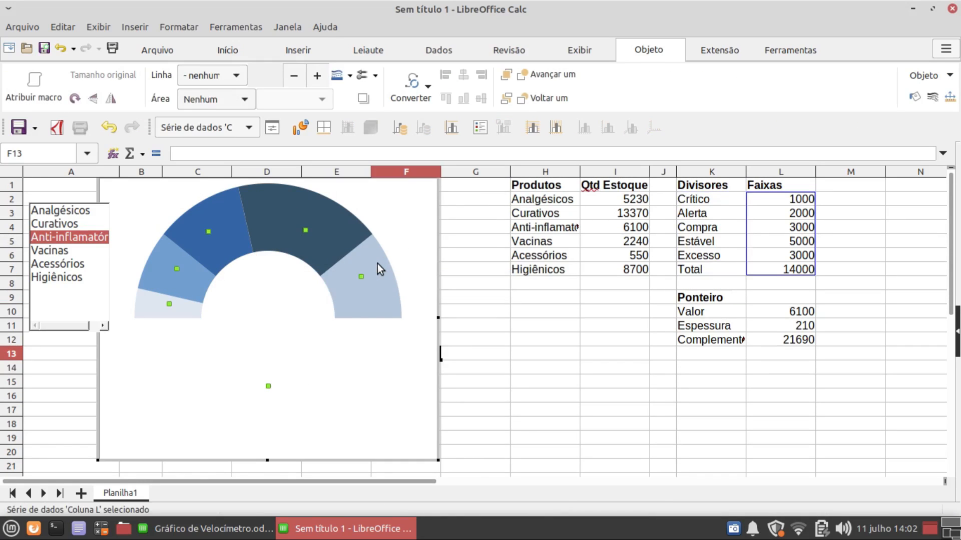
pyautogui.rightClick(377, 263)
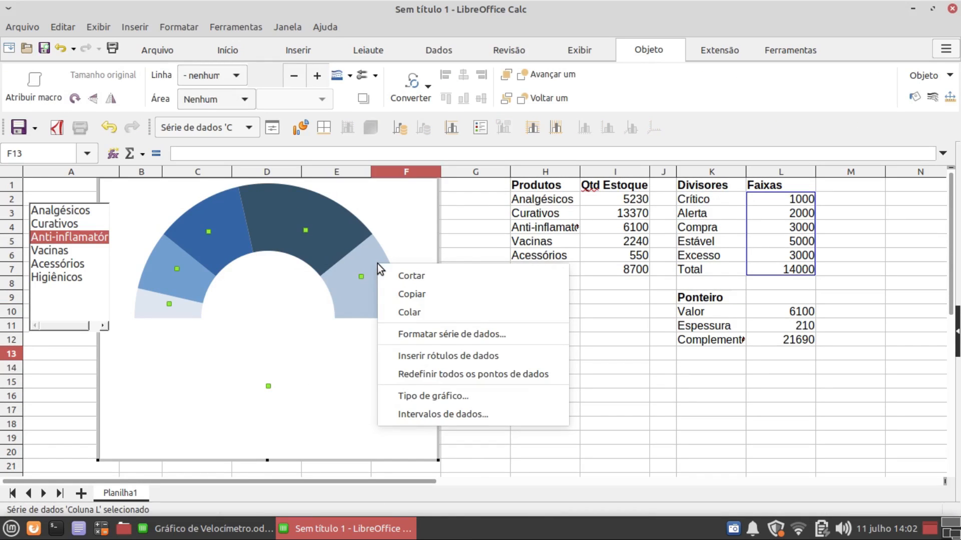
pyautogui.click(420, 353)
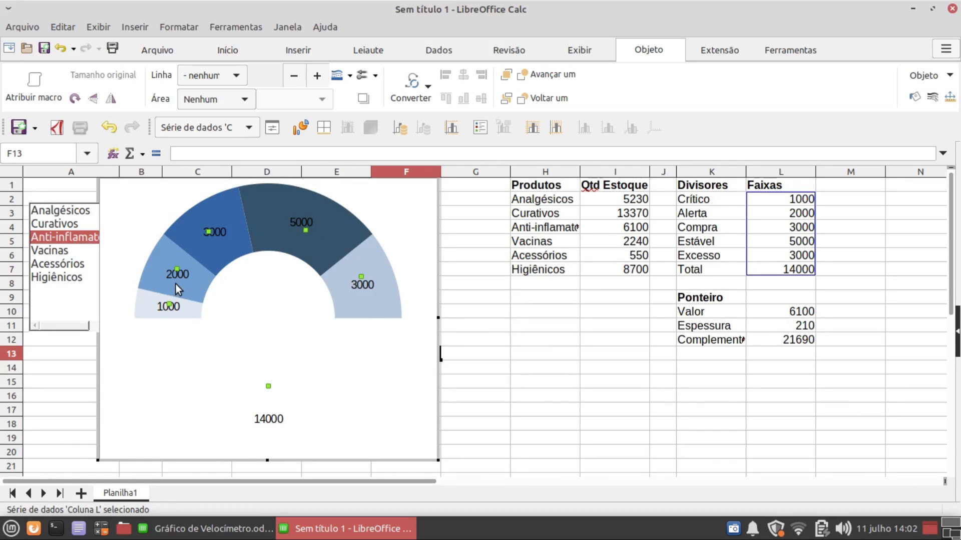
# Format the ring's data labels to show the category instead of the value as a number.
pyautogui.rightClick(261, 239)
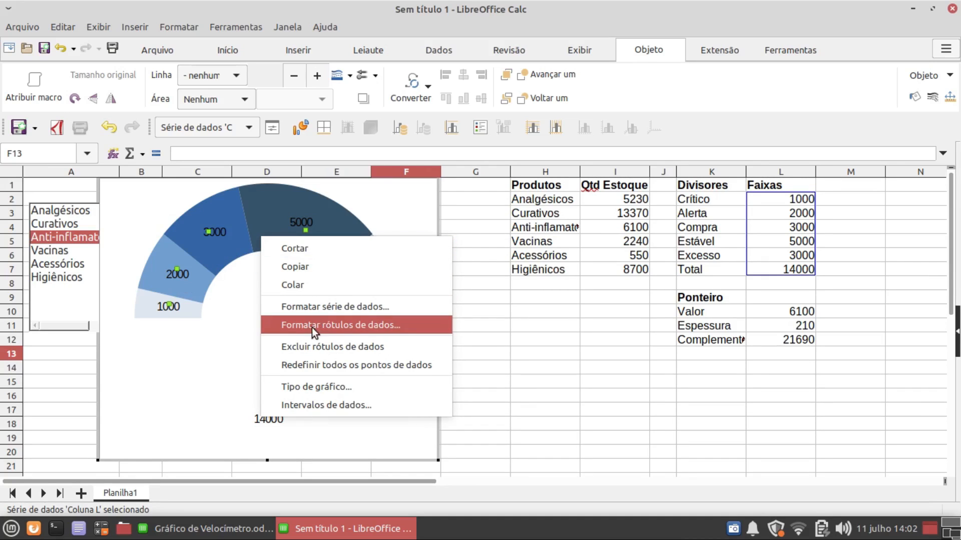
pyautogui.click(355, 328)
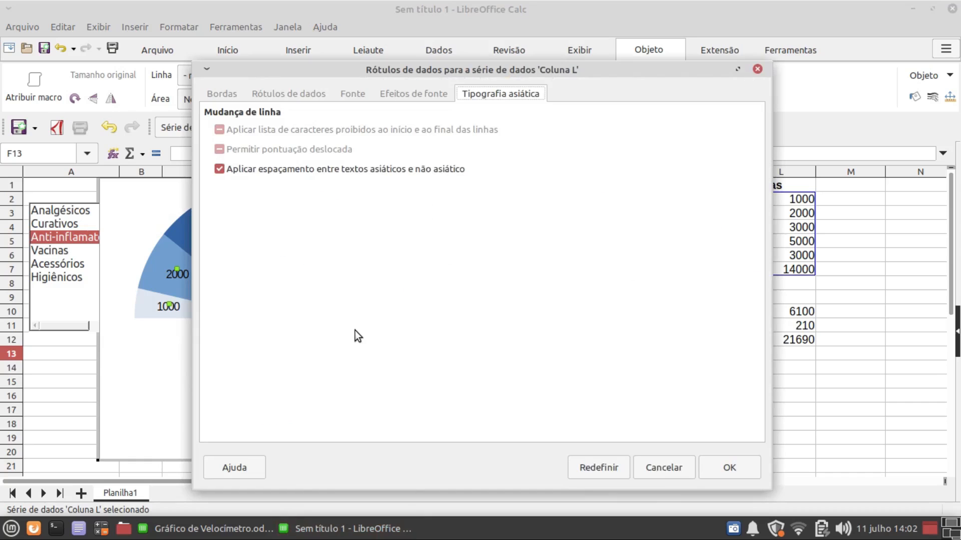
pyautogui.click(294, 95)
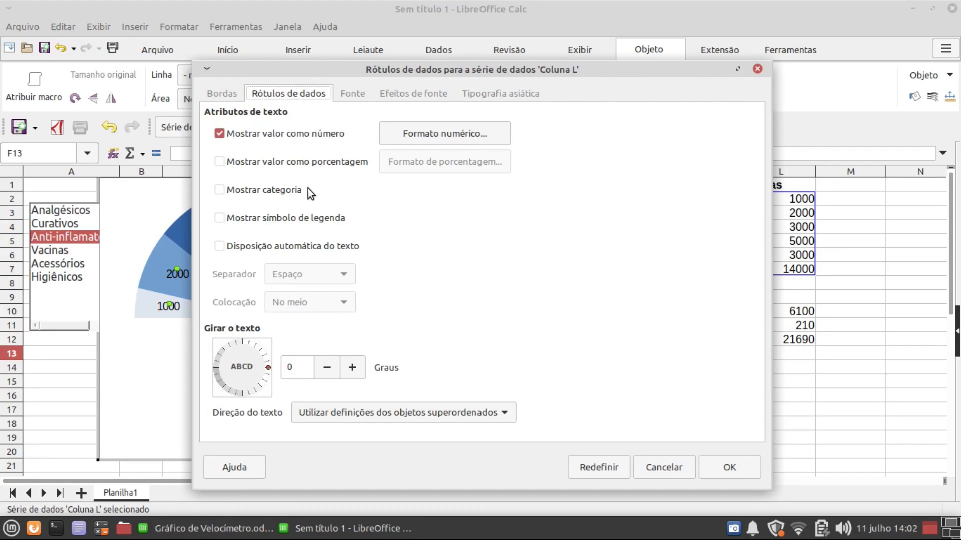
pyautogui.click(219, 134)
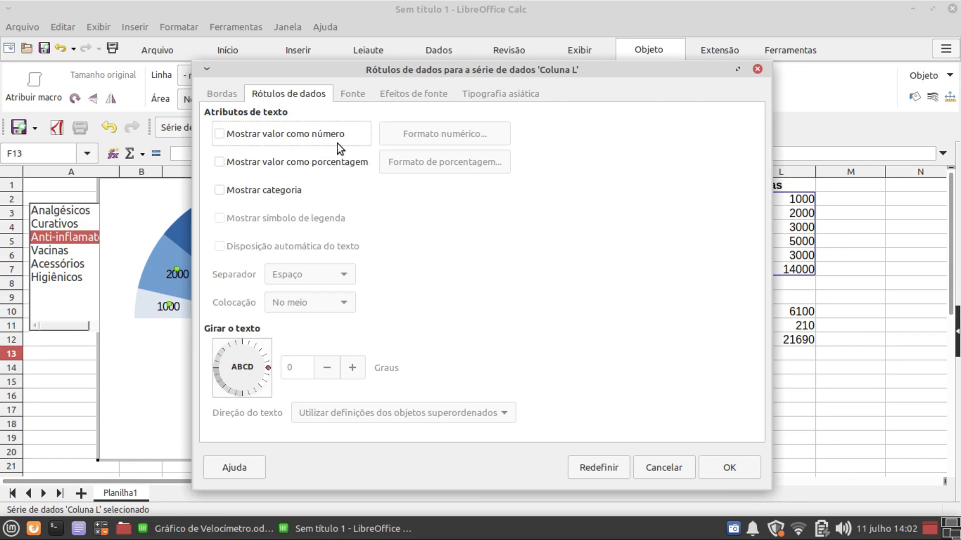
pyautogui.click(217, 192)
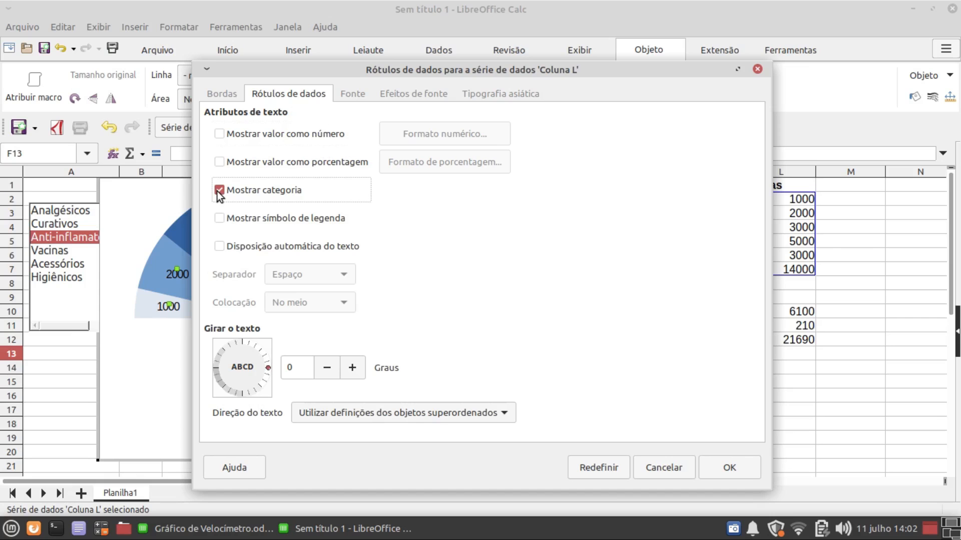
pyautogui.click(707, 470)
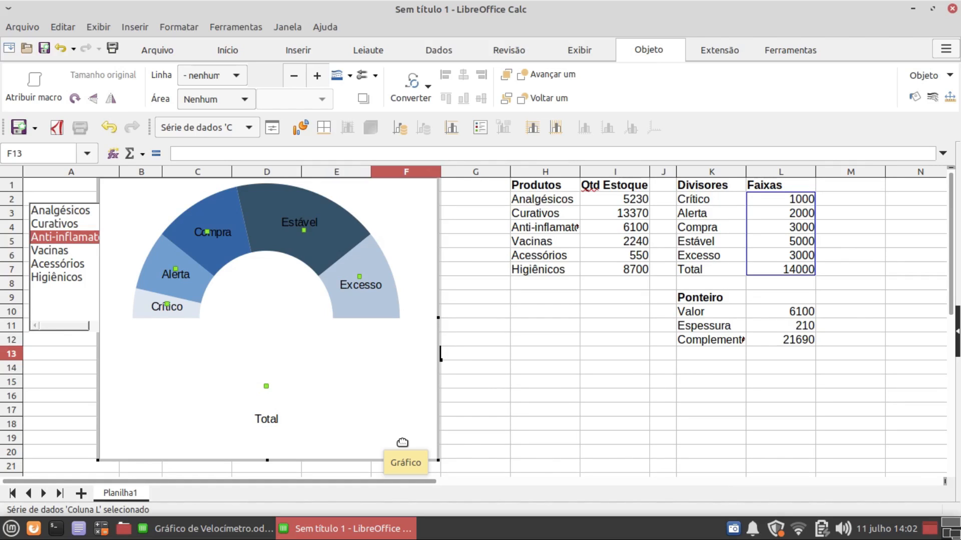
# Delete only the Total label from the ring chart and leave chart editing.
pyautogui.click(260, 422)
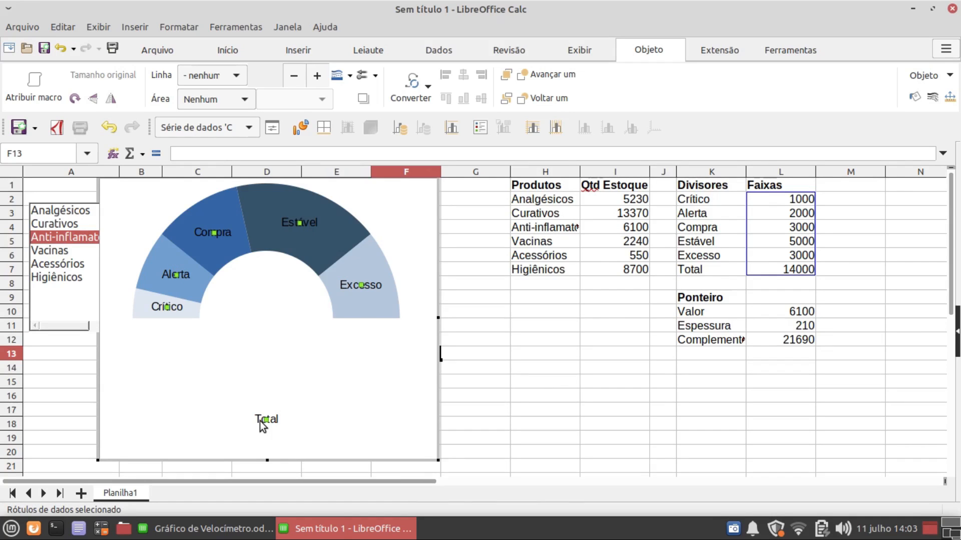
pyautogui.click(263, 422)
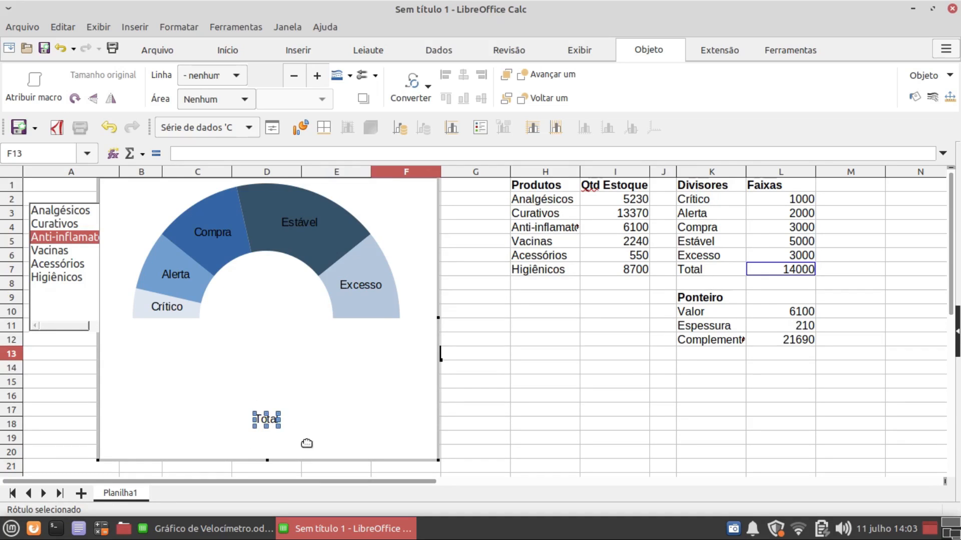
pyautogui.press('Delete')
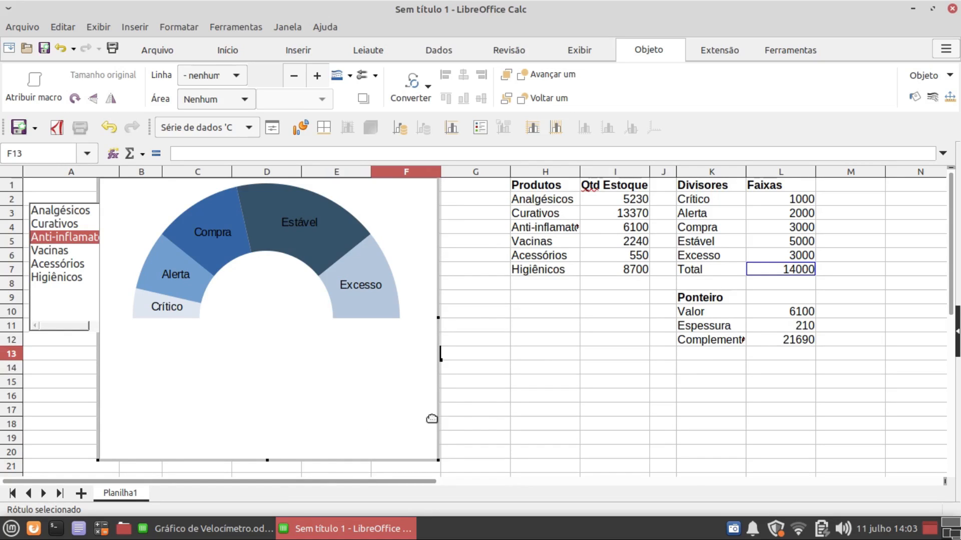
pyautogui.click(485, 404)
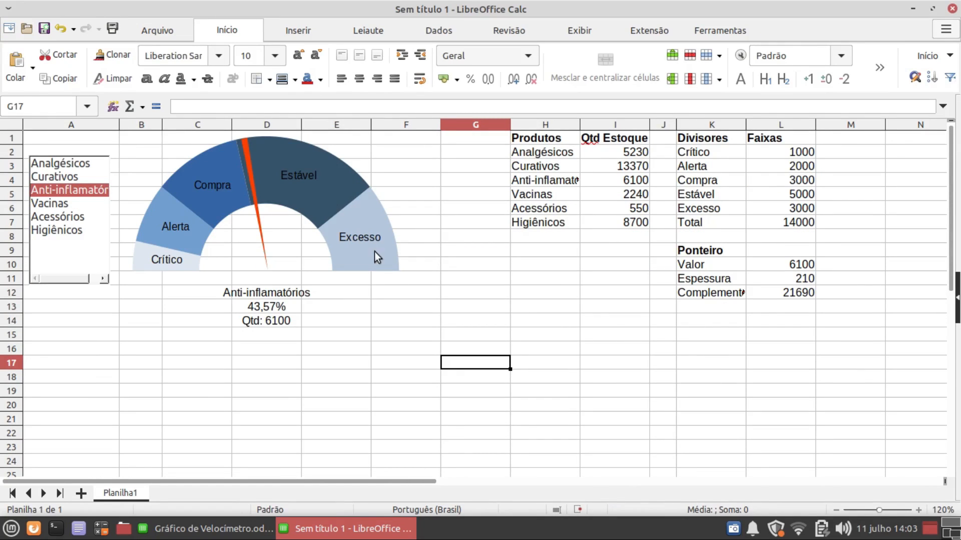
# Bring up the drawing shape tools for adding an object to the sheet.
pyautogui.click(307, 29)
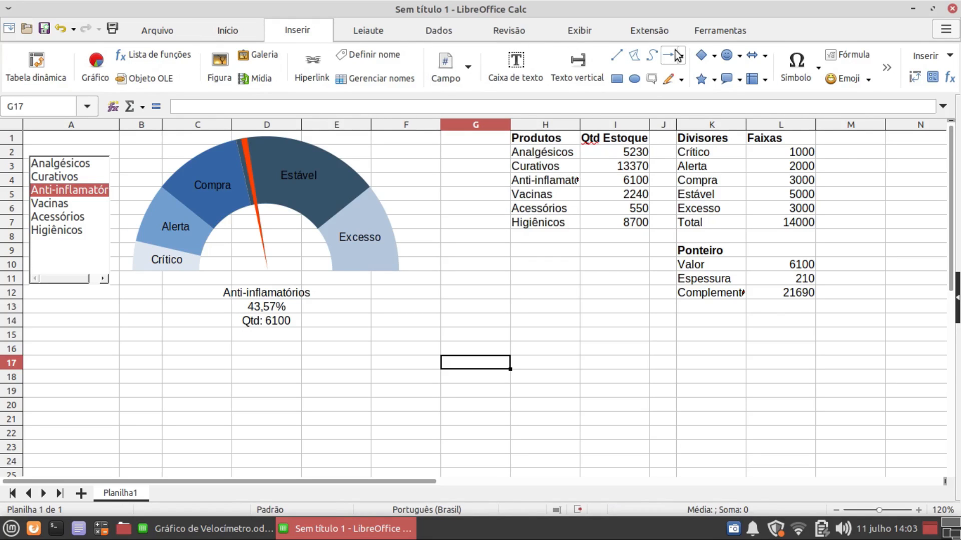